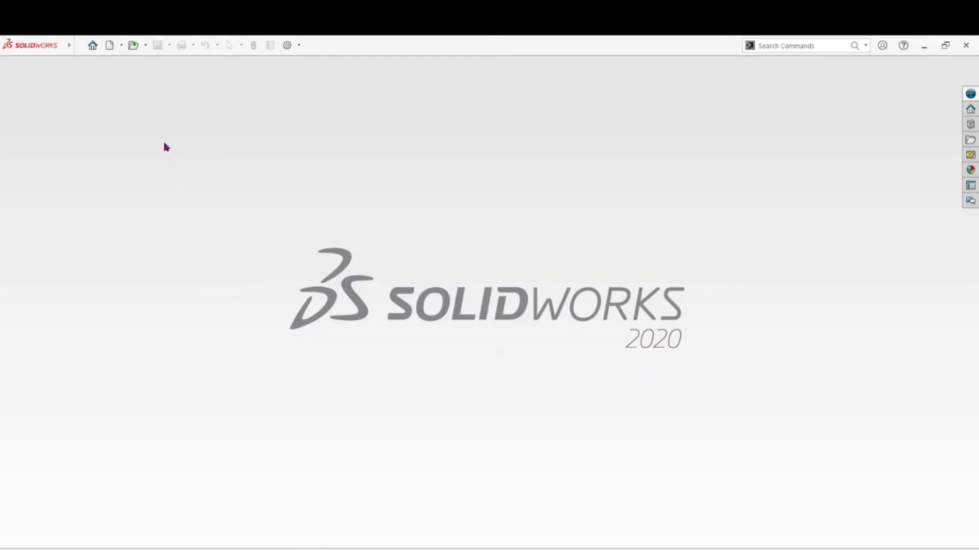
Step: List the Tomestone folder's files in Details view and open the part "revloed base"
left_click(145, 47)
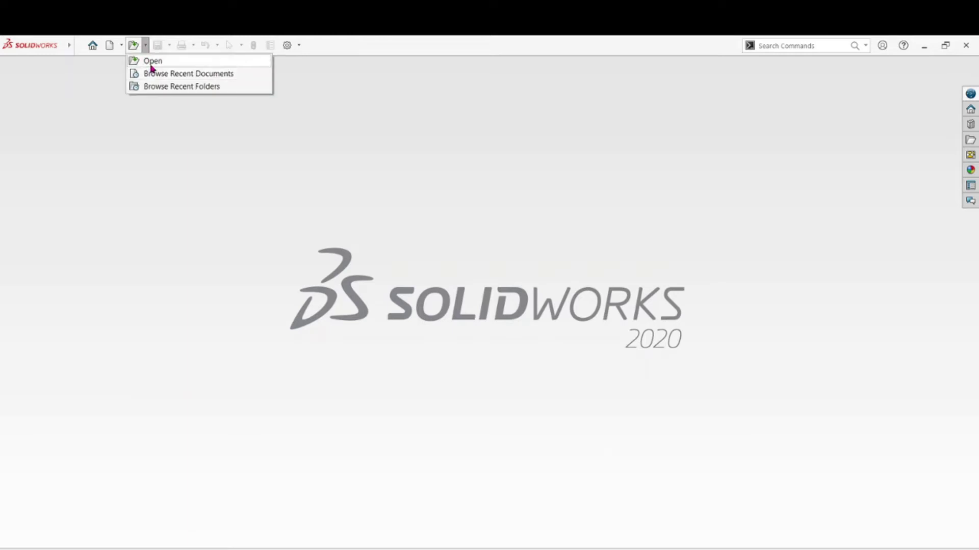
left_click(152, 62)
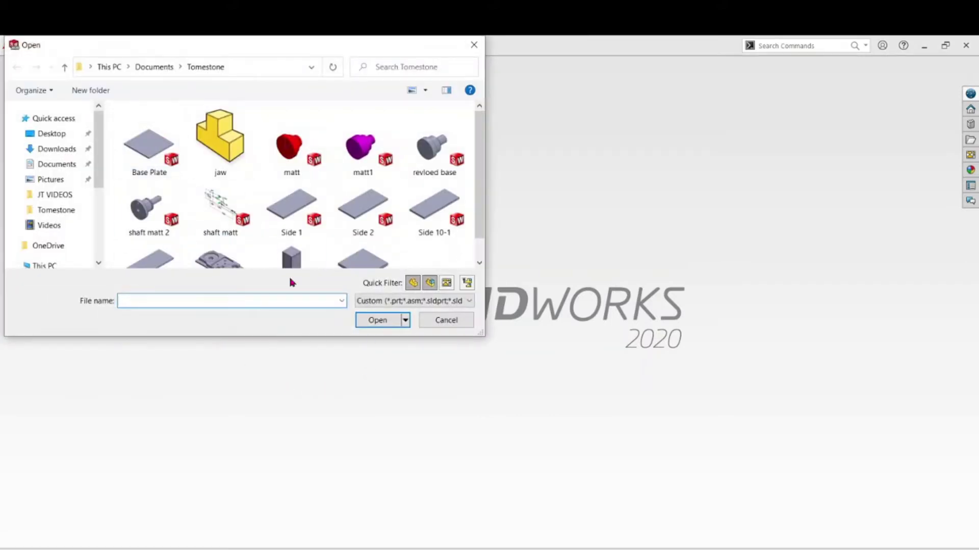
left_click_drag(480, 224, 486, 259)
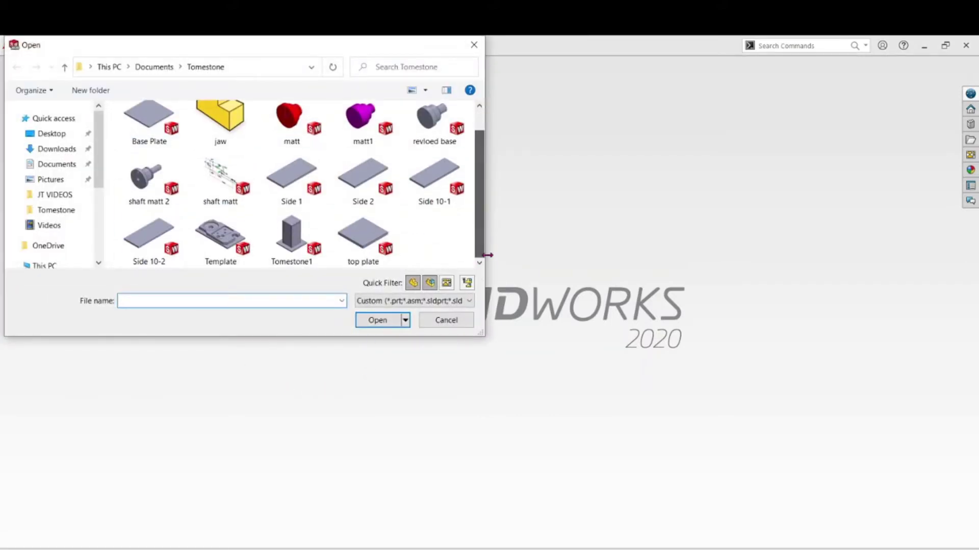
left_click_drag(484, 228, 485, 201)
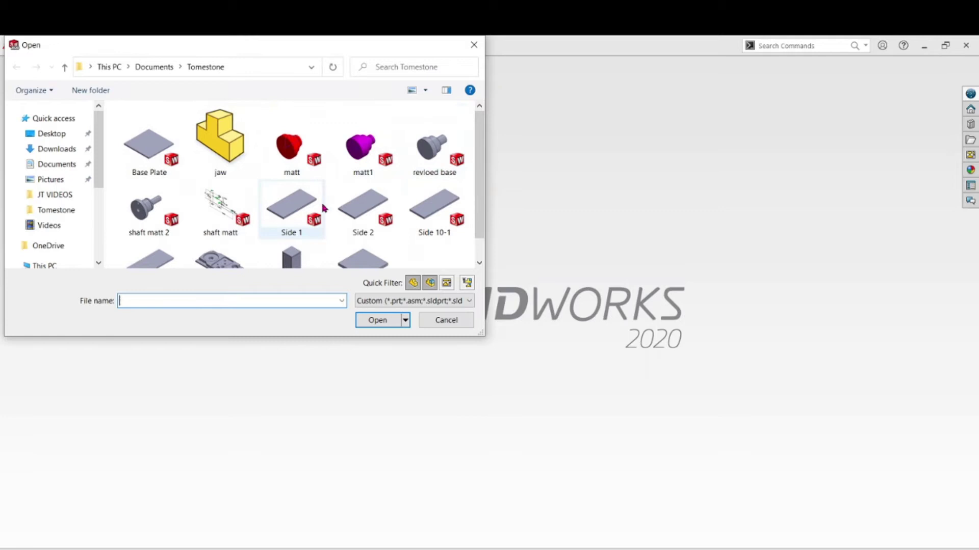
left_click(426, 92)
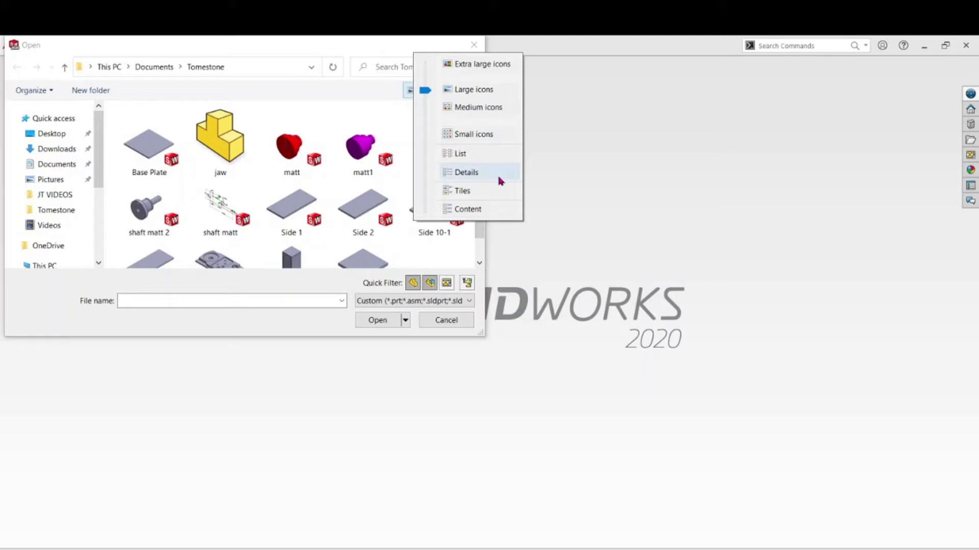
left_click(466, 174)
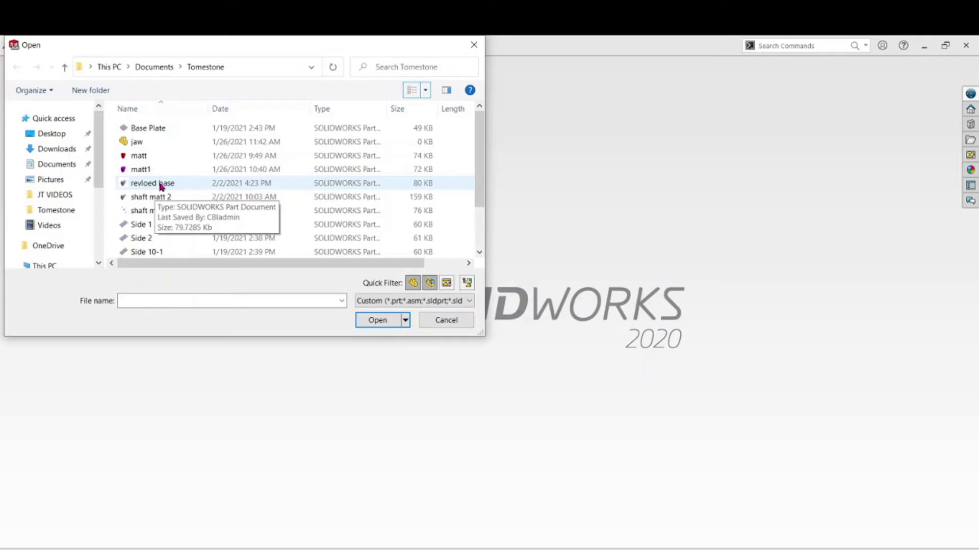
left_click(159, 185)
left_click(369, 322)
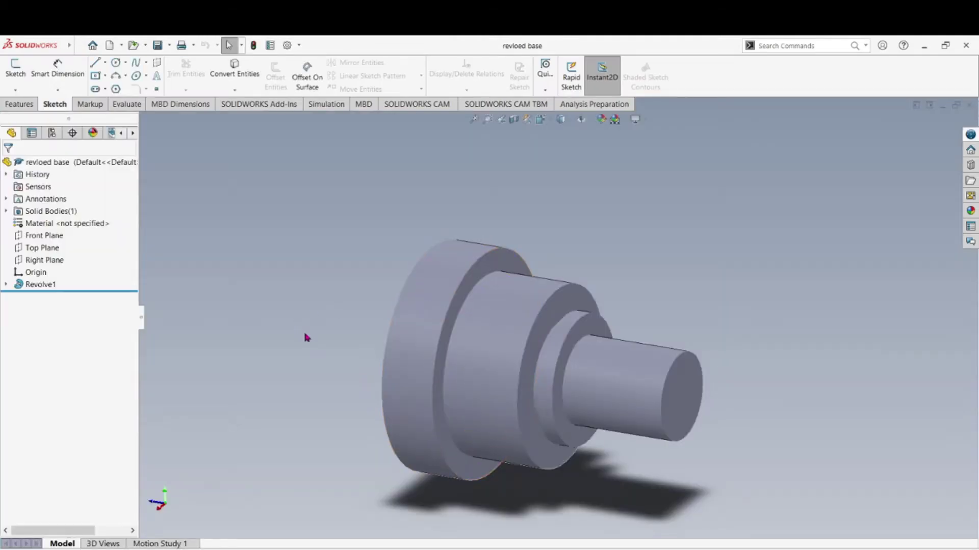
middle_click_drag(306, 336, 500, 395)
scroll(549, 347, "up", 3)
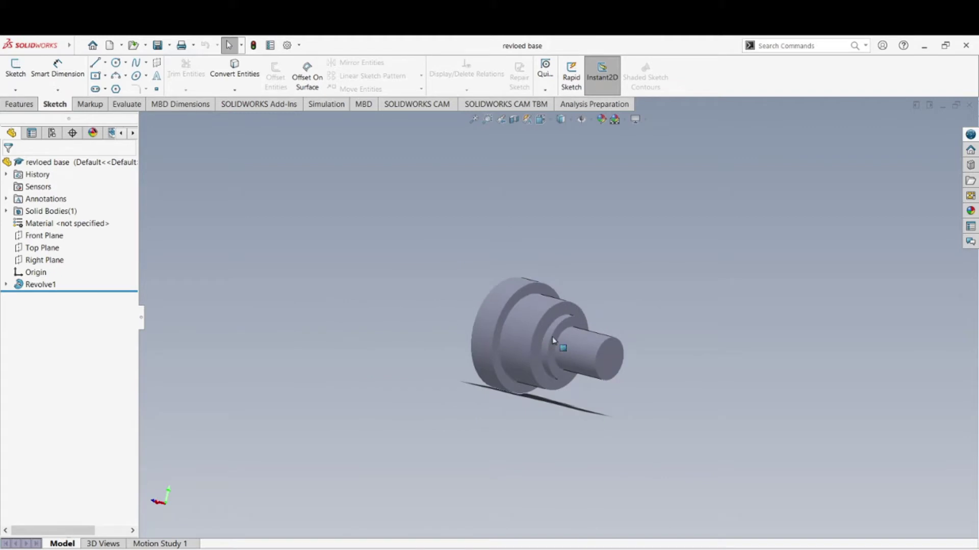
scroll(549, 346, "down", 3)
middle_click_drag(607, 350, 542, 363)
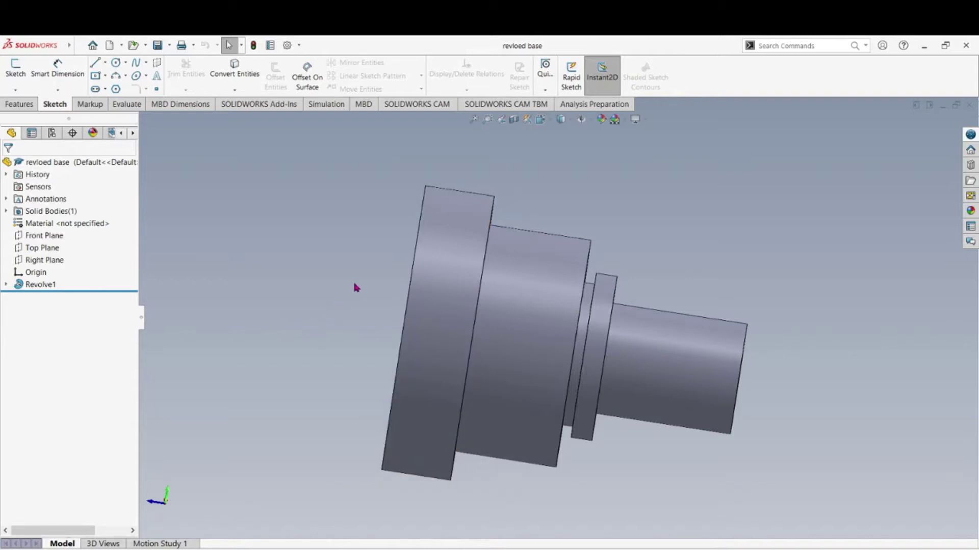
Step: Set the document's primary dimension precision to three decimal places (.123) in the document properties
right_click(72, 378)
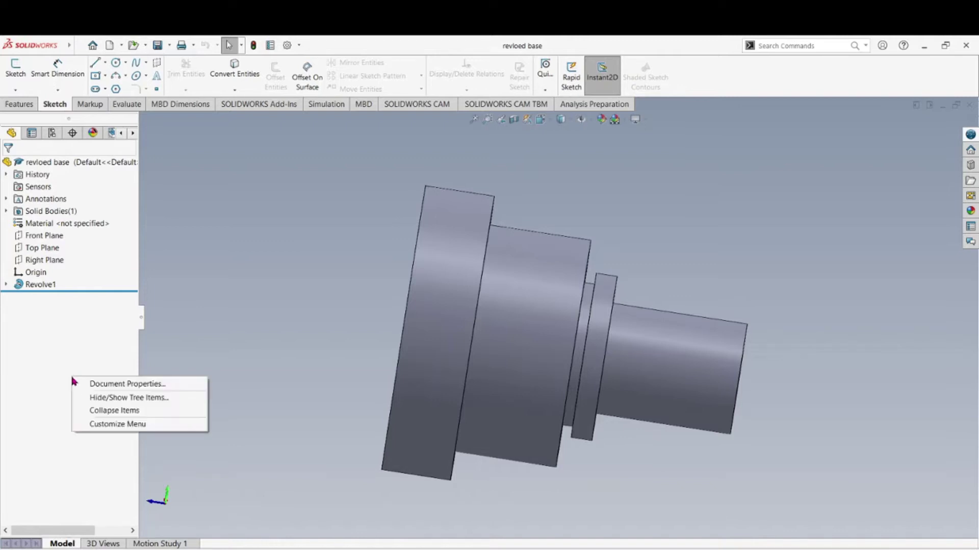
left_click(101, 388)
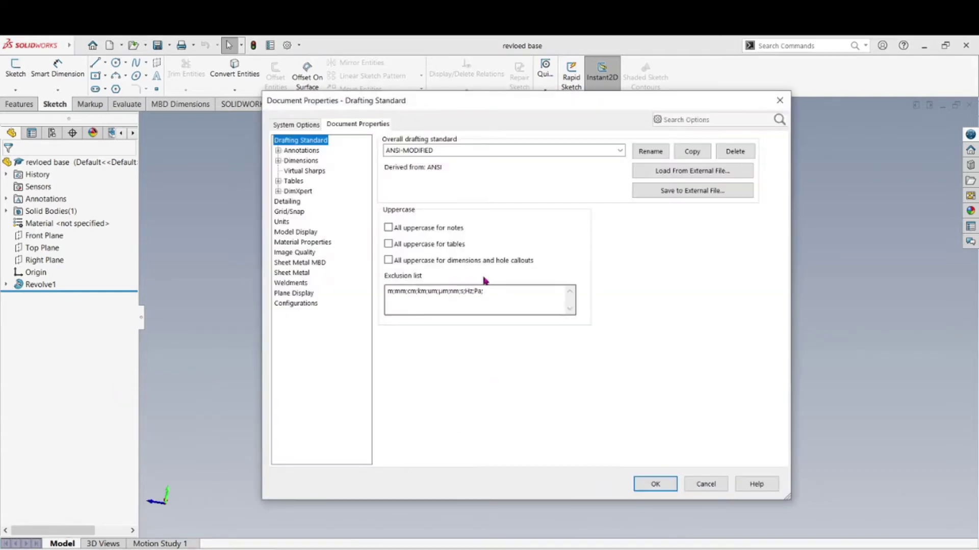
left_click(310, 162)
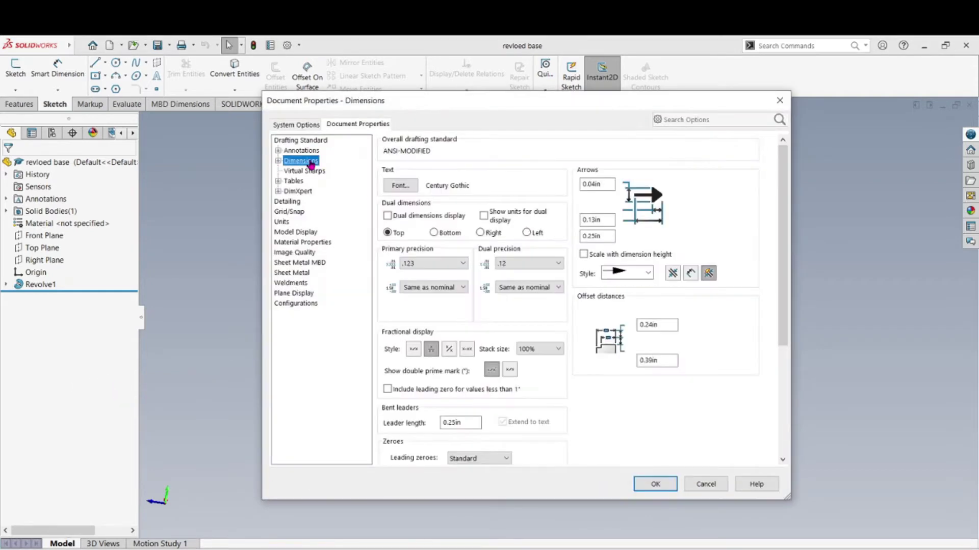
left_click(416, 264)
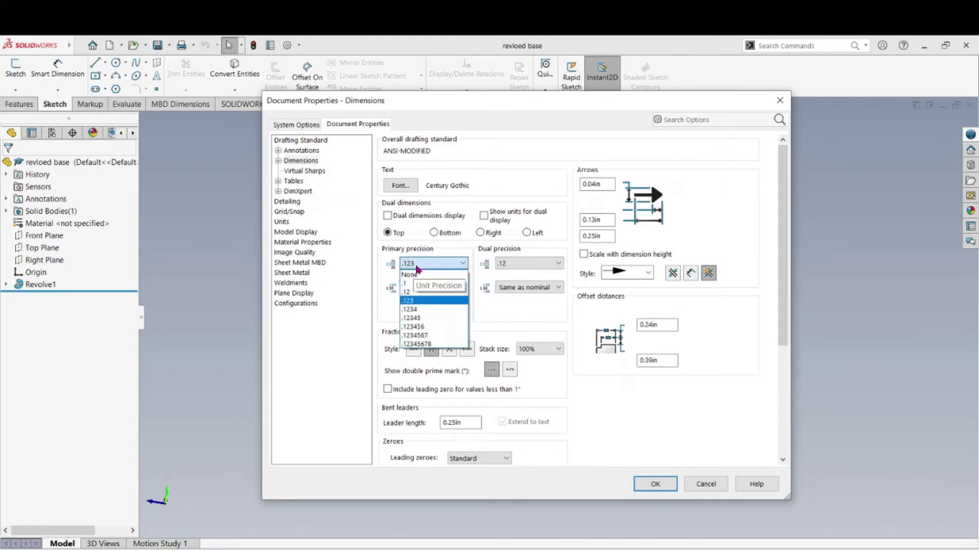
left_click(421, 292)
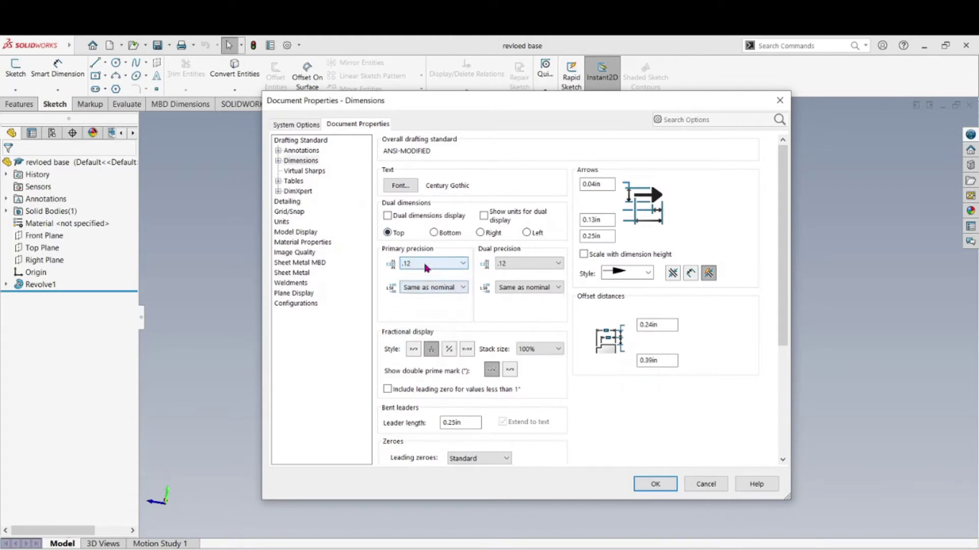
left_click(426, 264)
left_click(422, 301)
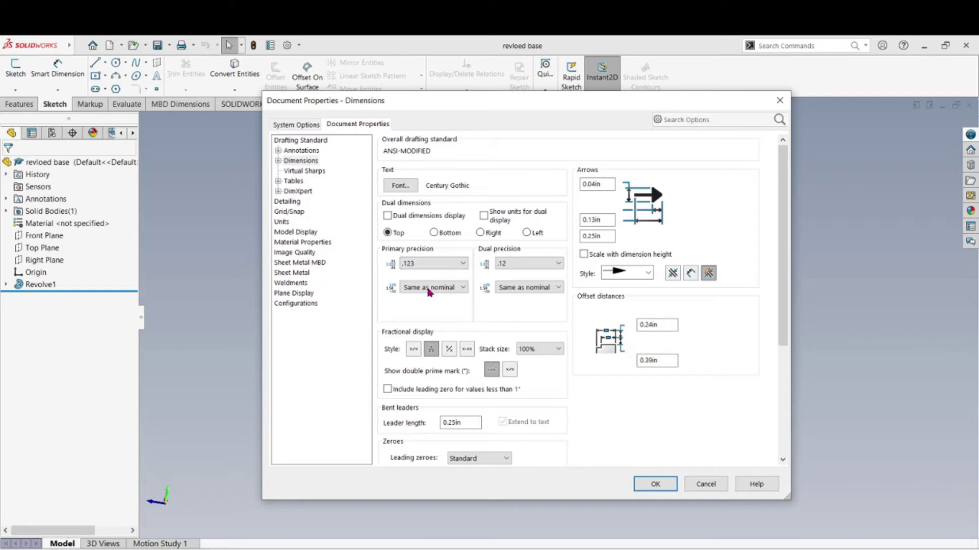
left_click(645, 483)
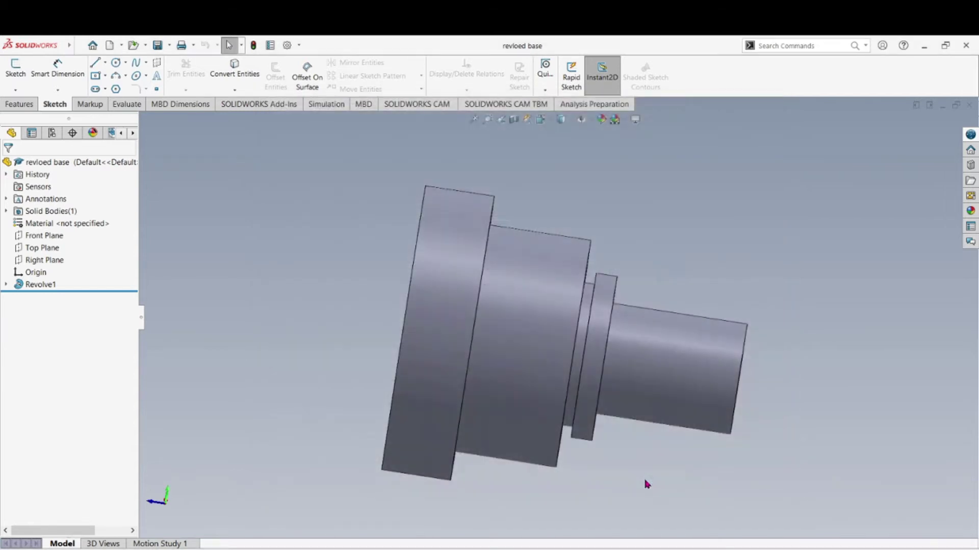
Step: Orient the view normal to Sketch1 under Revolve1 and open that sketch for editing
middle_click_drag(320, 362, 317, 282)
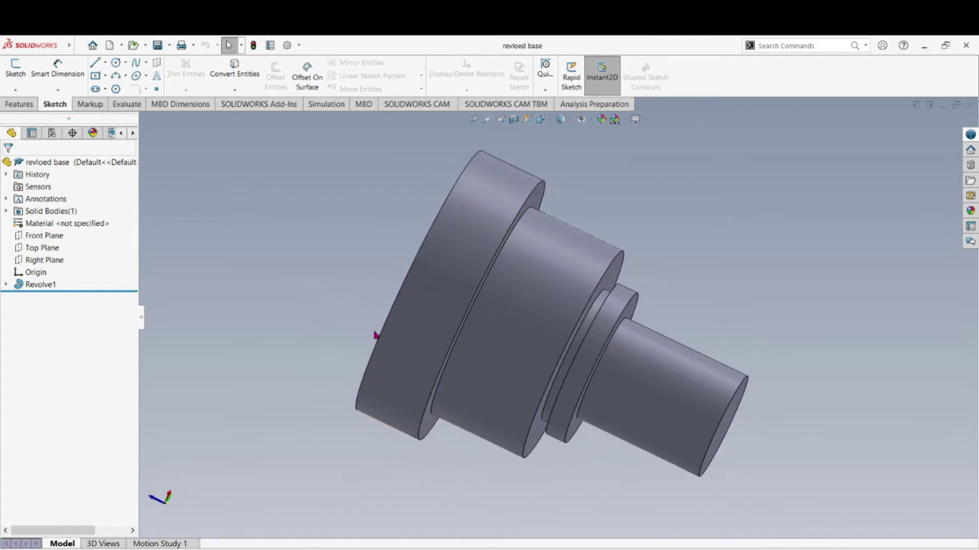
mouse_move(375, 336)
middle_mouse_down()
mouse_move(479, 388)
mouse_move(389, 349)
mouse_move(378, 334)
middle_mouse_up()
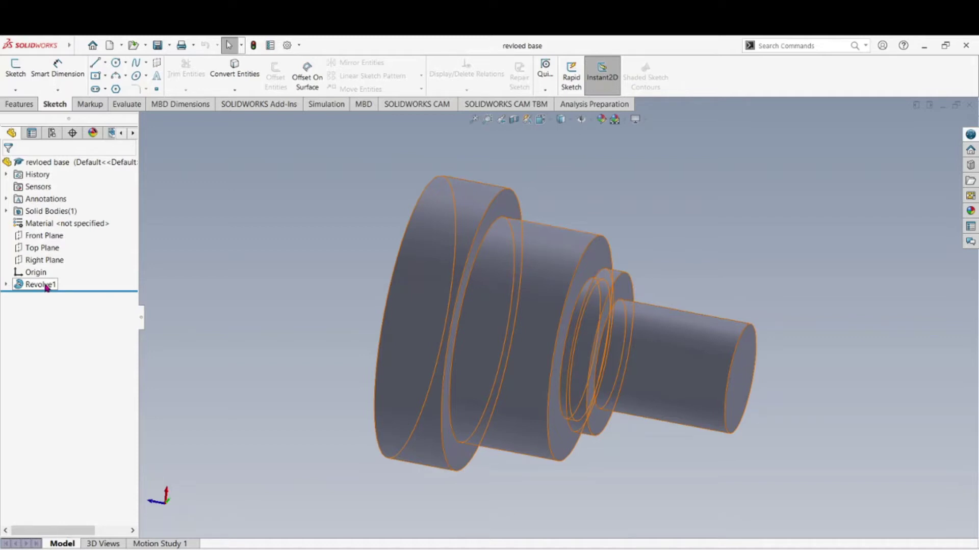
left_click(7, 285)
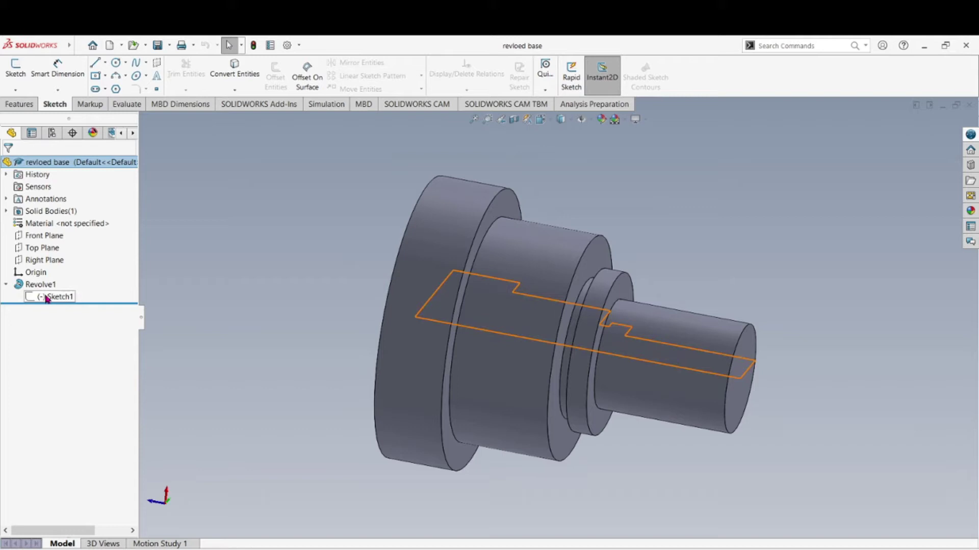
right_click(47, 299)
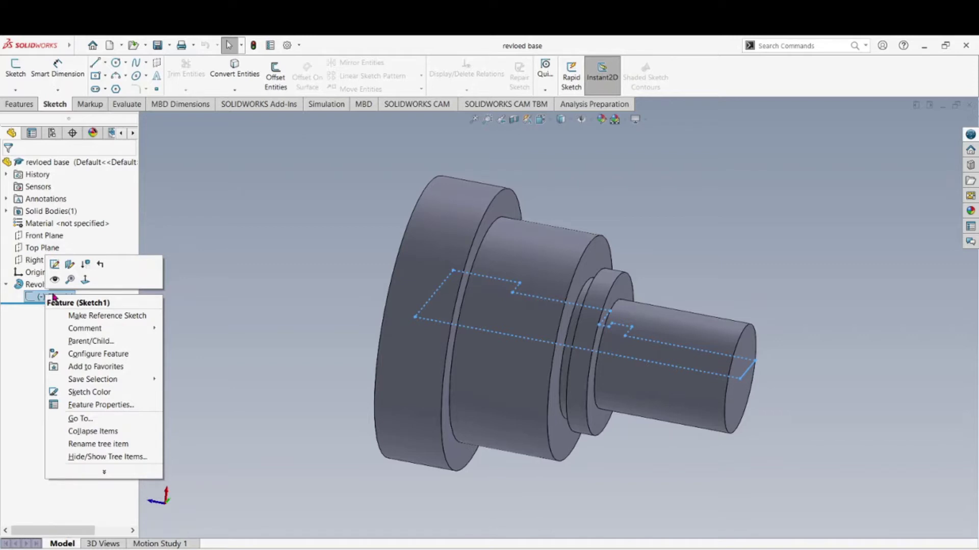
left_click(85, 281)
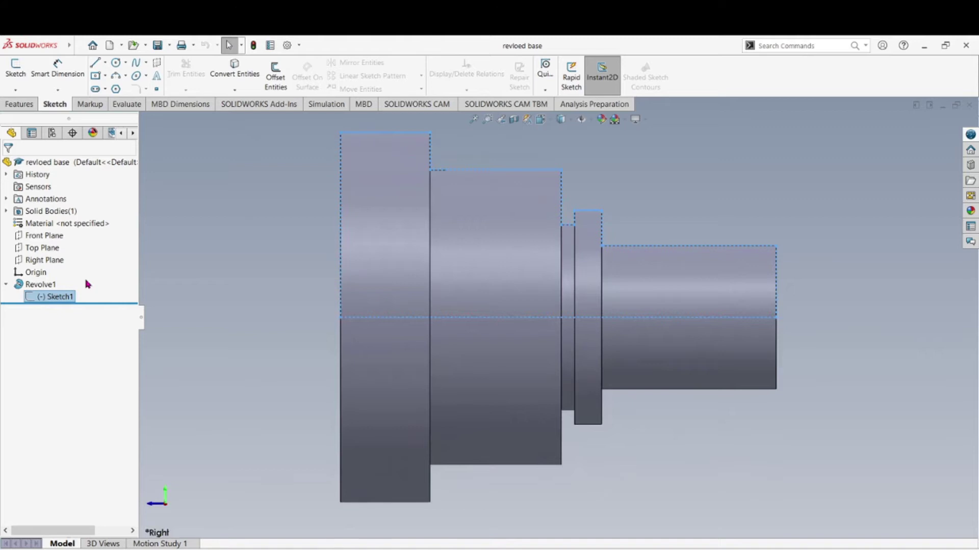
right_click(57, 300)
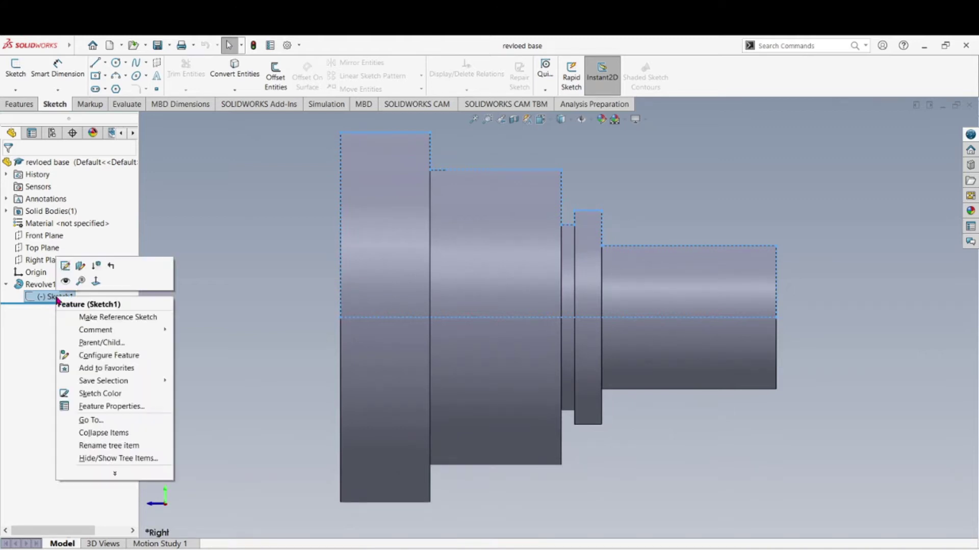
left_click(66, 267)
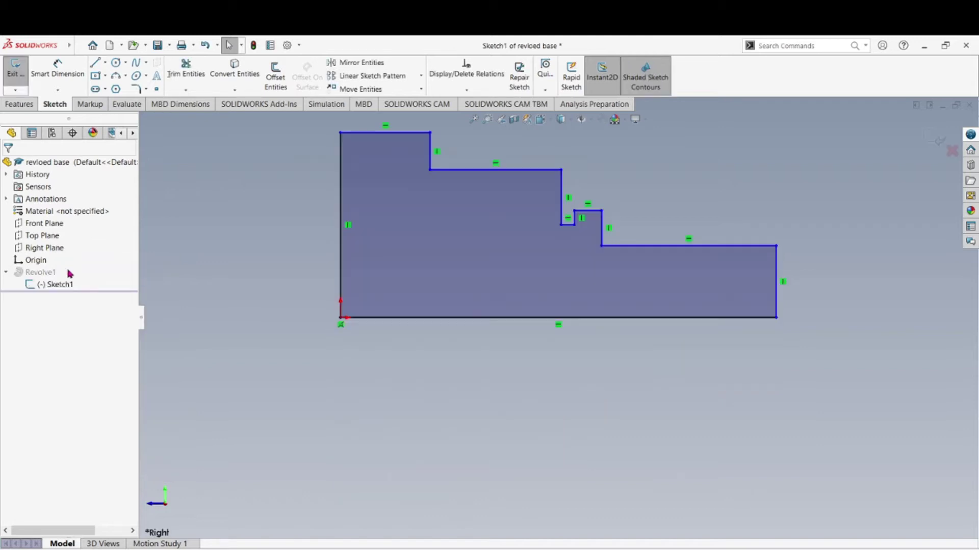
Step: Raise the narrow collar's top line and lower the middle step's top line in the profile sketch
scroll(579, 306, "down", 3)
scroll(563, 274, "up", 5)
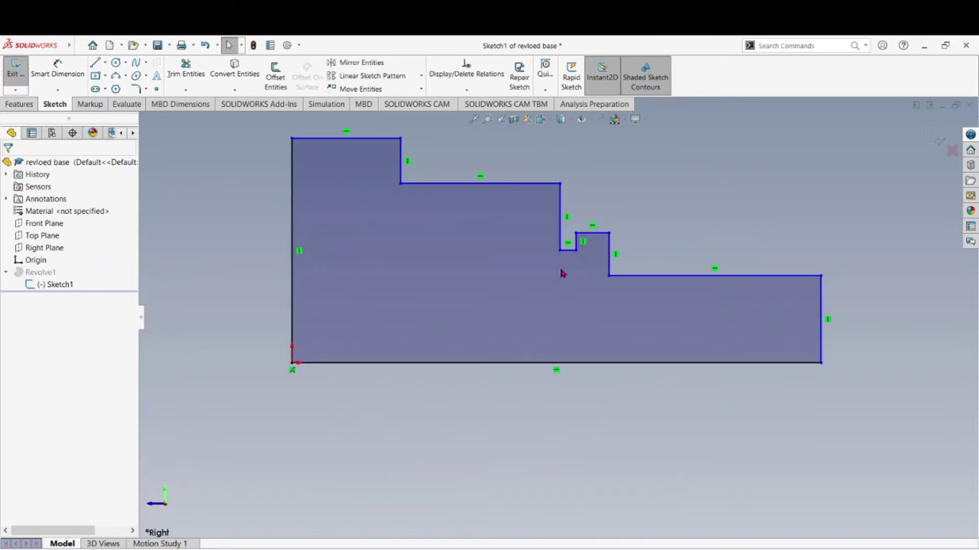
scroll(562, 274, "down", 2)
scroll(561, 269, "up", 3)
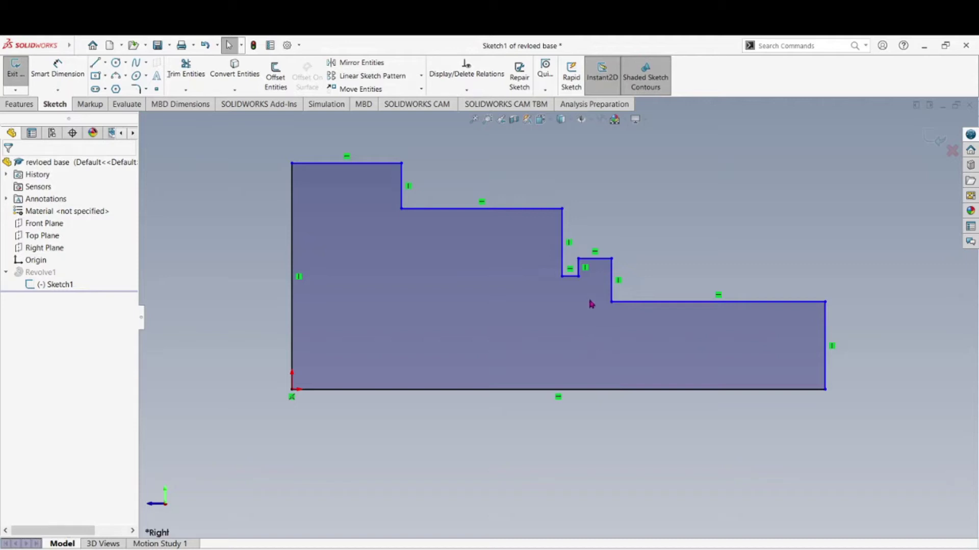
mouse_move(598, 263)
left_mouse_down()
mouse_move(601, 212)
mouse_move(601, 221)
left_mouse_up()
left_click(483, 213)
left_click_drag(484, 217, 485, 245)
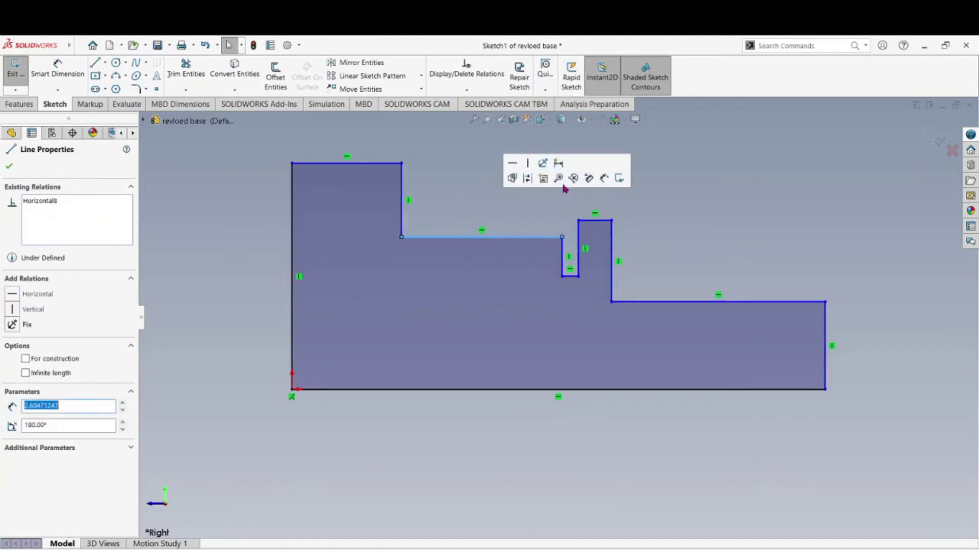
left_click(680, 196)
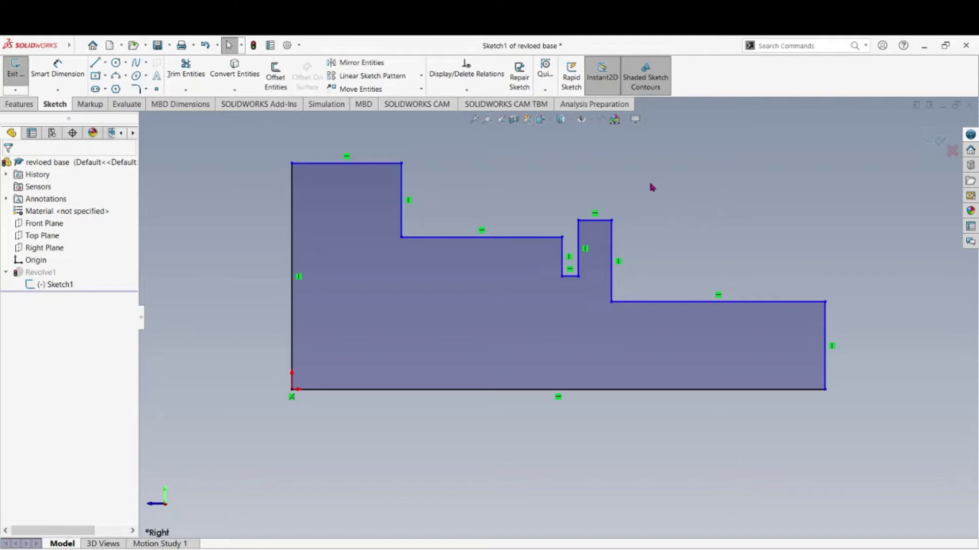
Step: Add a Collinear relation between the middle step's top line and the narrow collar's top line
left_click(468, 93)
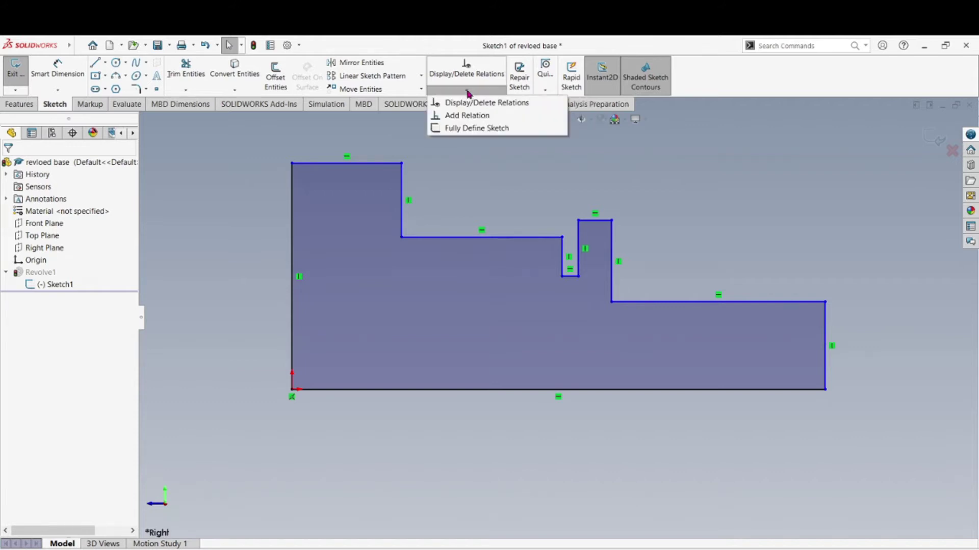
left_click(463, 117)
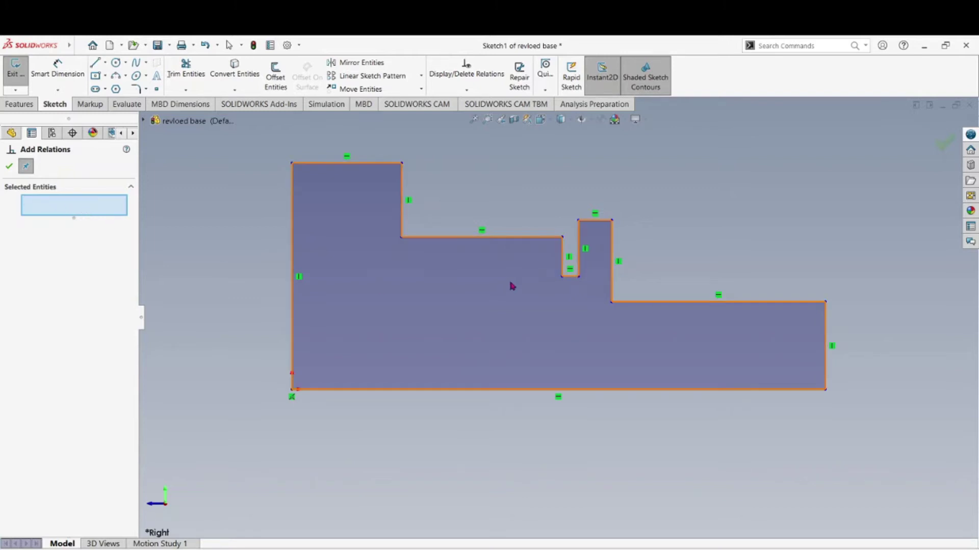
left_click(519, 237)
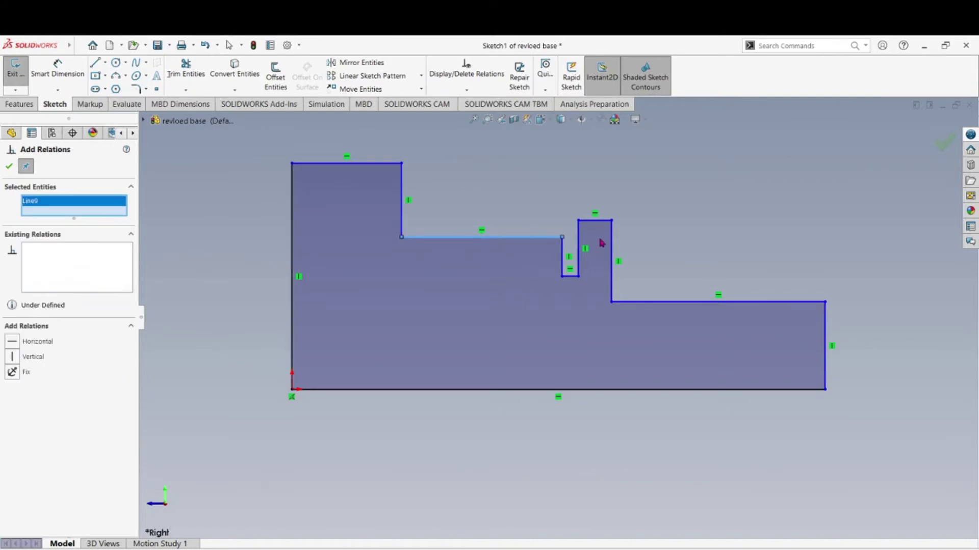
left_click(594, 220)
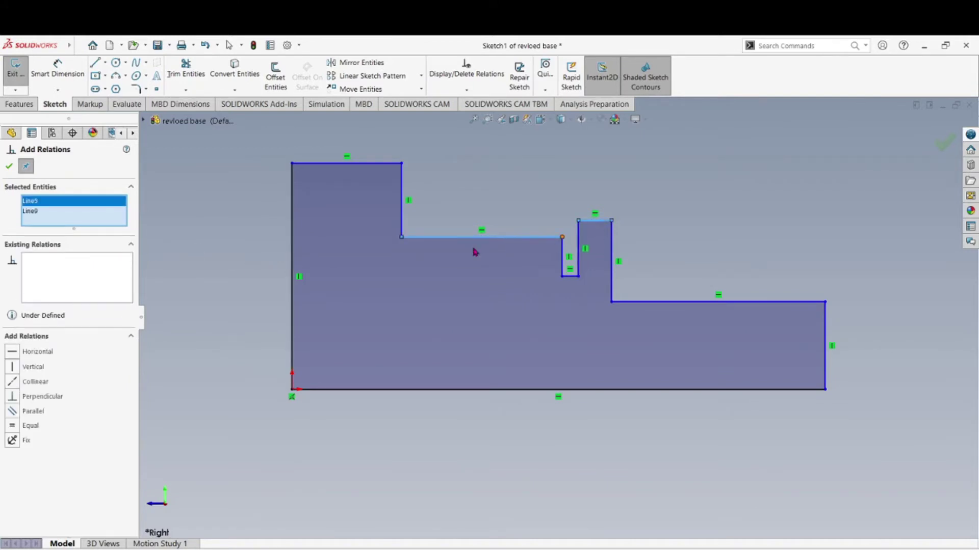
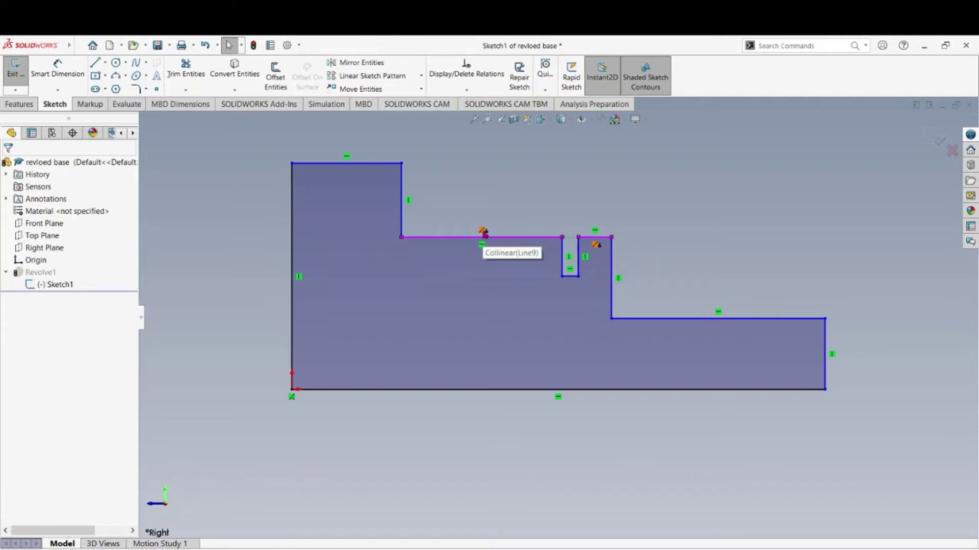
Step: Test the collinear relation by moving the middle step's line slightly down and the collar's line up
left_click(485, 232)
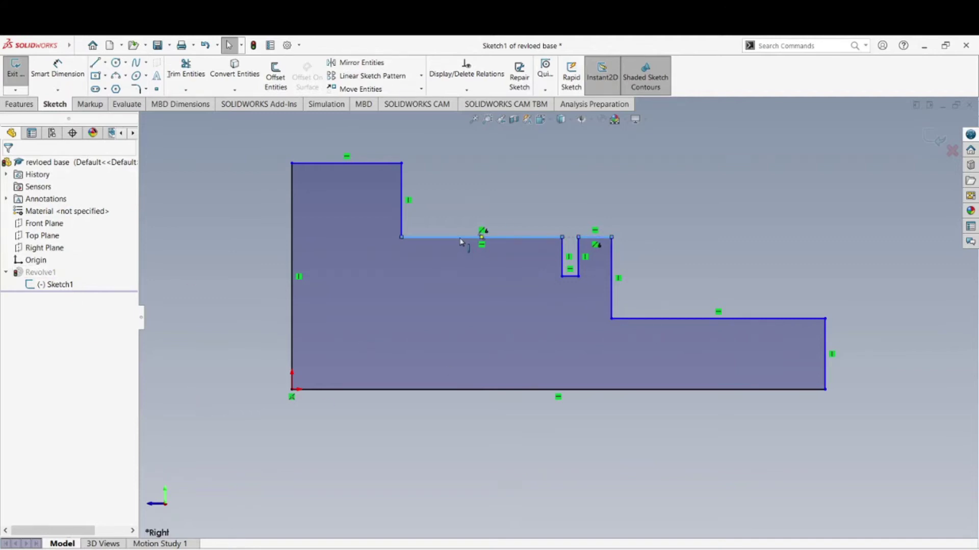
mouse_move(460, 241)
left_mouse_down()
mouse_move(460, 274)
mouse_move(453, 190)
mouse_move(454, 259)
mouse_move(454, 218)
mouse_move(453, 243)
left_mouse_up()
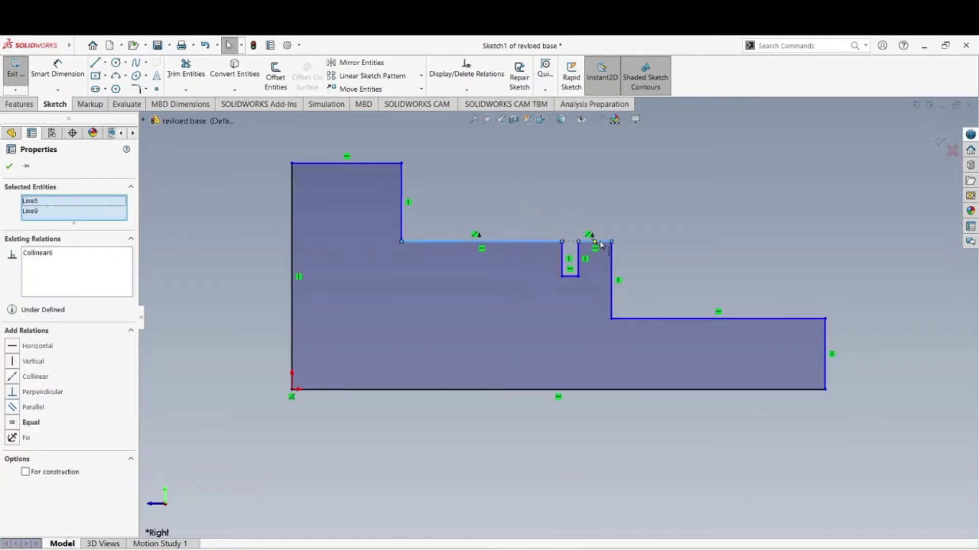
left_click_drag(603, 245, 604, 222)
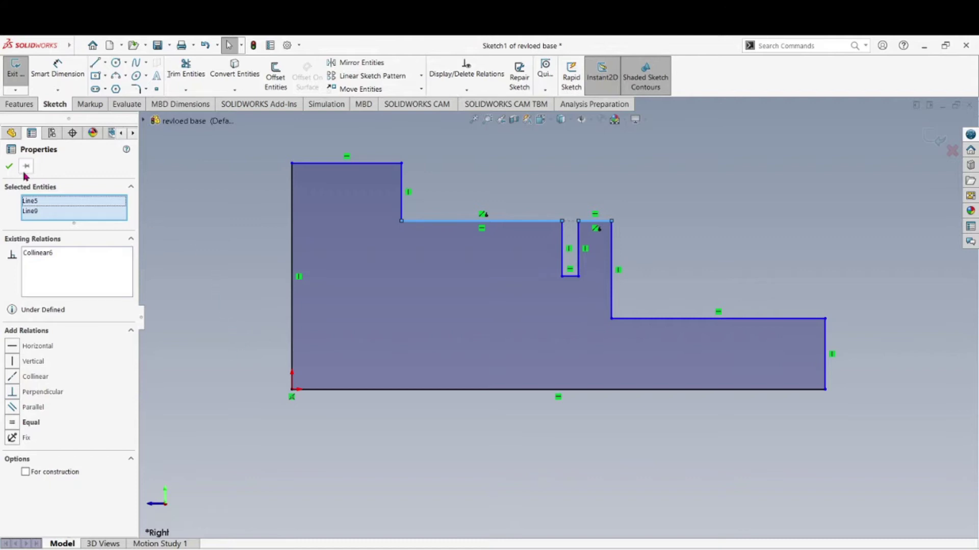
Step: Delete the Collinear relation on the middle step's top line and lower that line below the narrow collar's top line
left_click(9, 166)
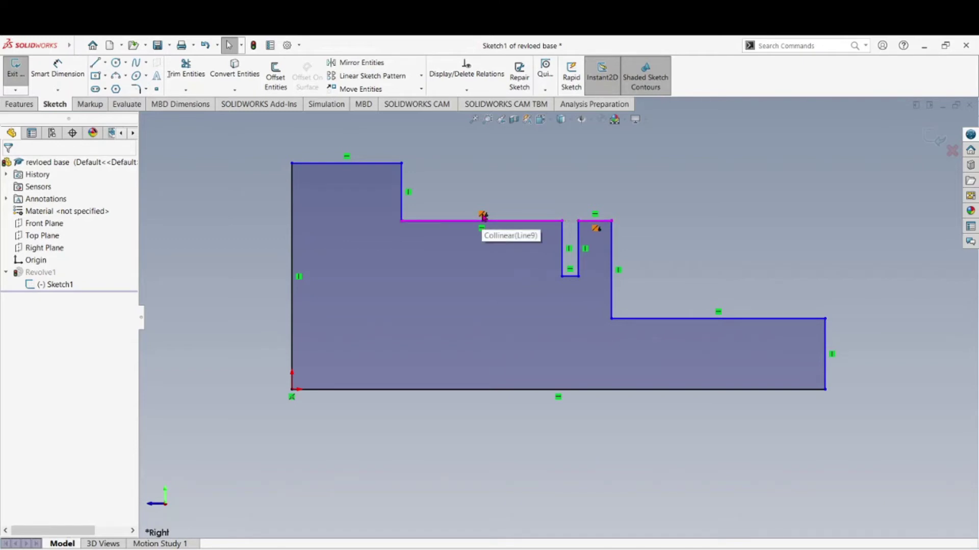
right_click(484, 217)
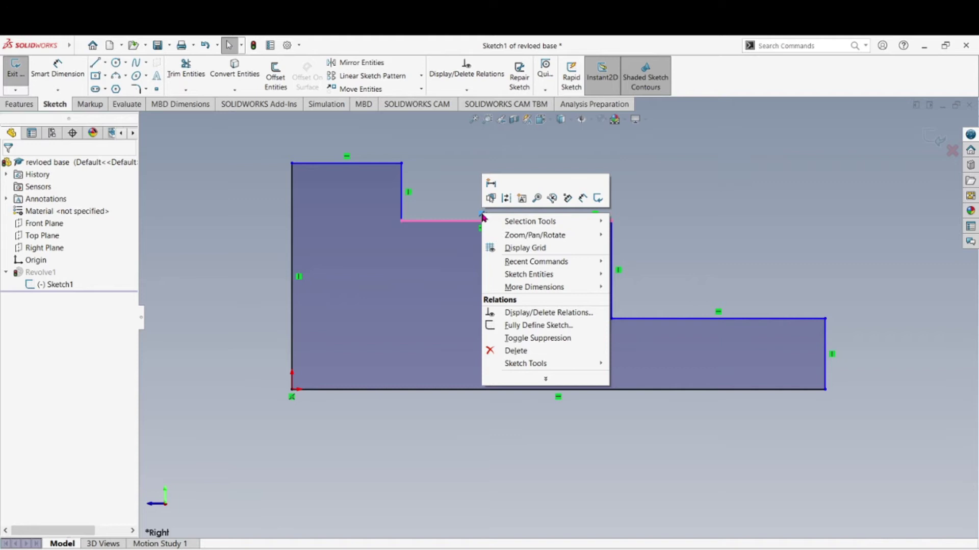
left_click(507, 352)
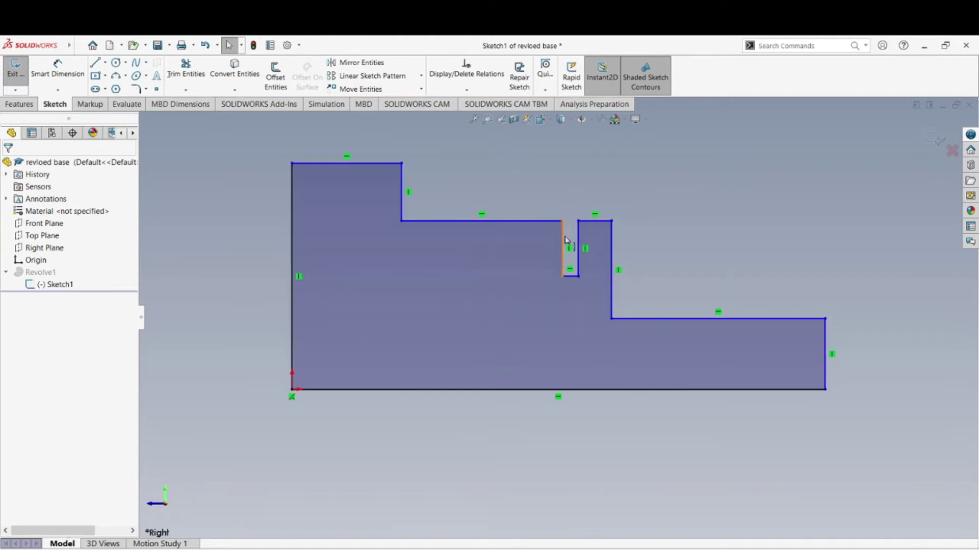
mouse_move(450, 221)
left_mouse_down()
mouse_move(450, 284)
mouse_move(459, 205)
mouse_move(463, 238)
mouse_move(472, 225)
mouse_move(467, 253)
mouse_move(475, 227)
mouse_move(472, 245)
left_mouse_up()
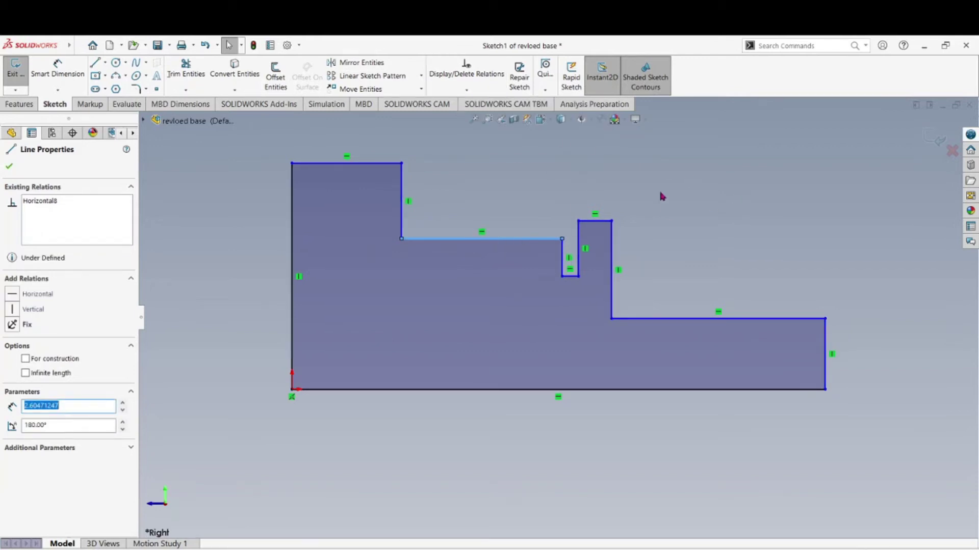
left_click(10, 165)
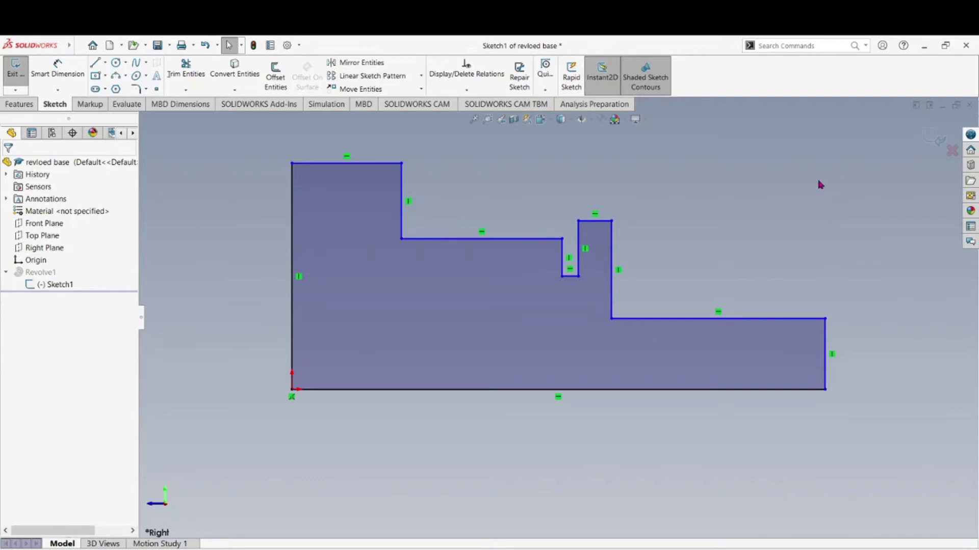
Step: Add a Collinear relation between the lowered middle step's top line and the narrow collar's top line again
left_click(510, 239)
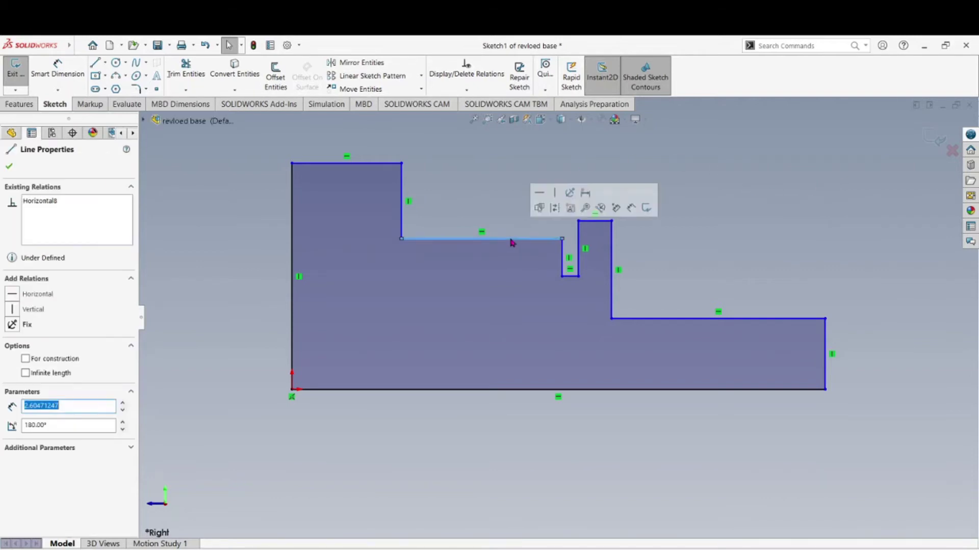
left_click(598, 223, "ctrl")
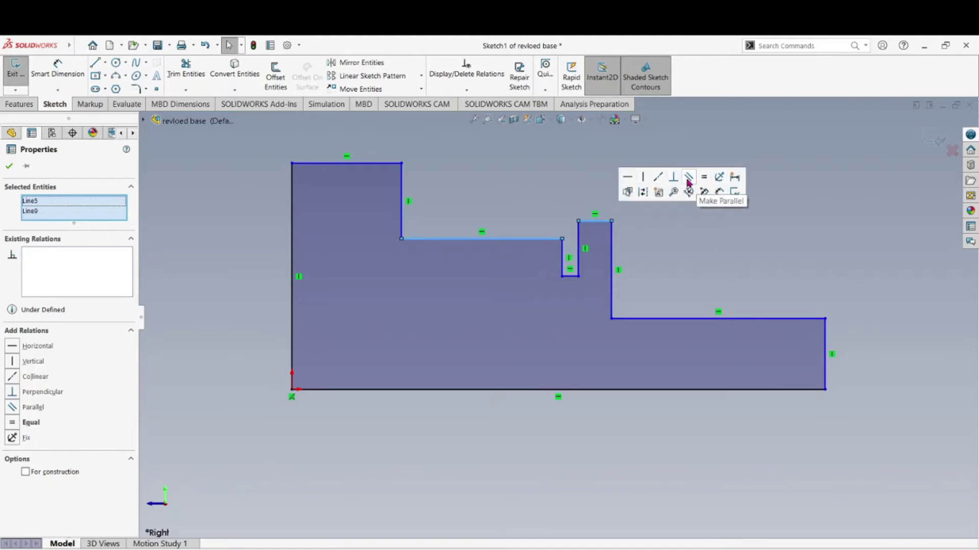
left_click(658, 181)
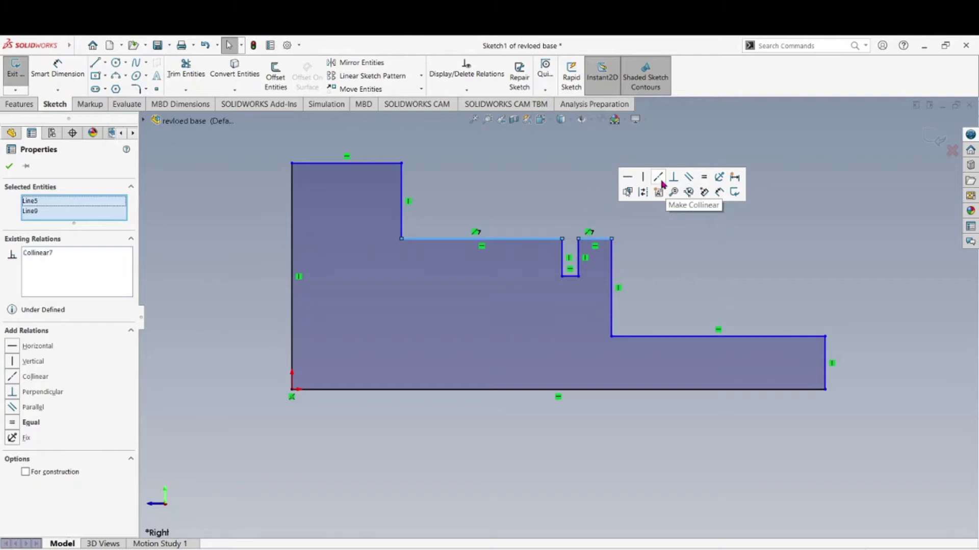
left_click(9, 166)
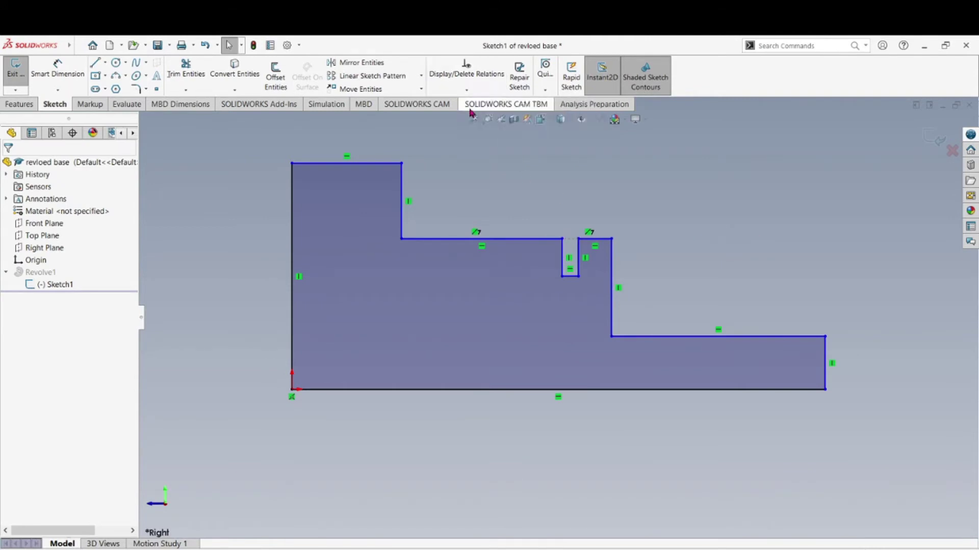
left_click(467, 92)
left_click(466, 115)
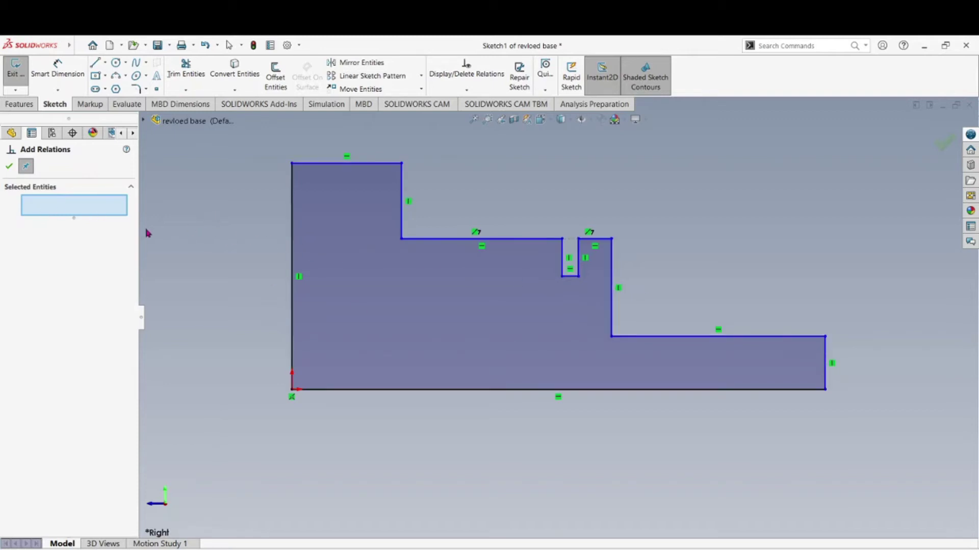
left_click(9, 168)
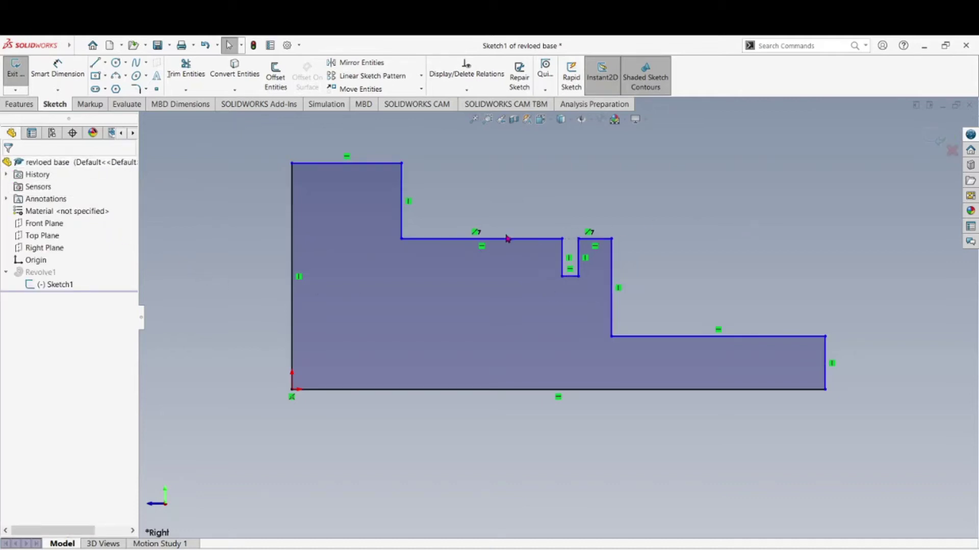
Step: Test the profile's free lines by shifting the collinear lines slightly down, the shaft's end line outward and the tallest step's top line up
mouse_move(542, 239)
left_mouse_down()
mouse_move(541, 274)
mouse_move(542, 247)
left_mouse_up()
left_click(740, 255)
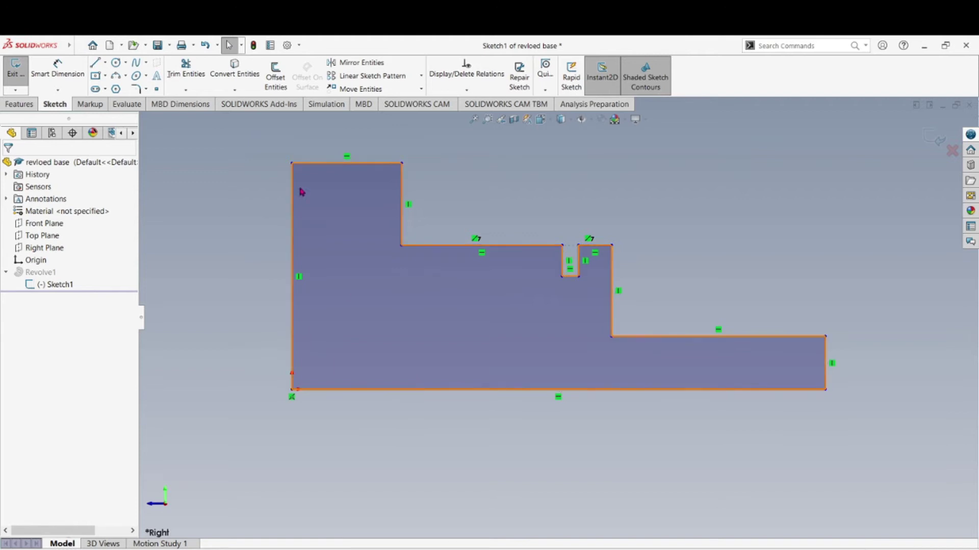
left_click(294, 279)
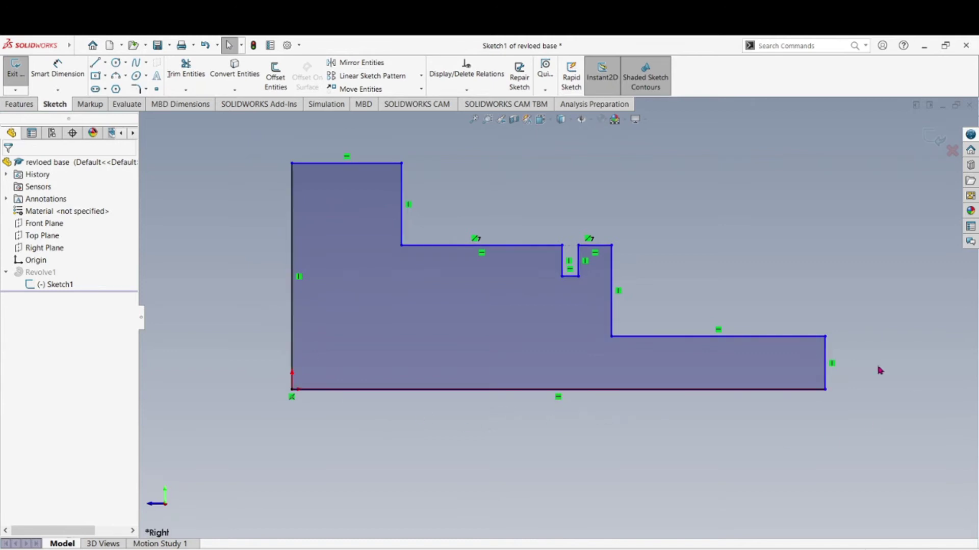
mouse_move(833, 363)
left_mouse_down()
mouse_move(939, 363)
mouse_move(797, 362)
mouse_move(859, 363)
left_mouse_up()
left_click_drag(345, 163, 316, 150)
left_click(292, 179)
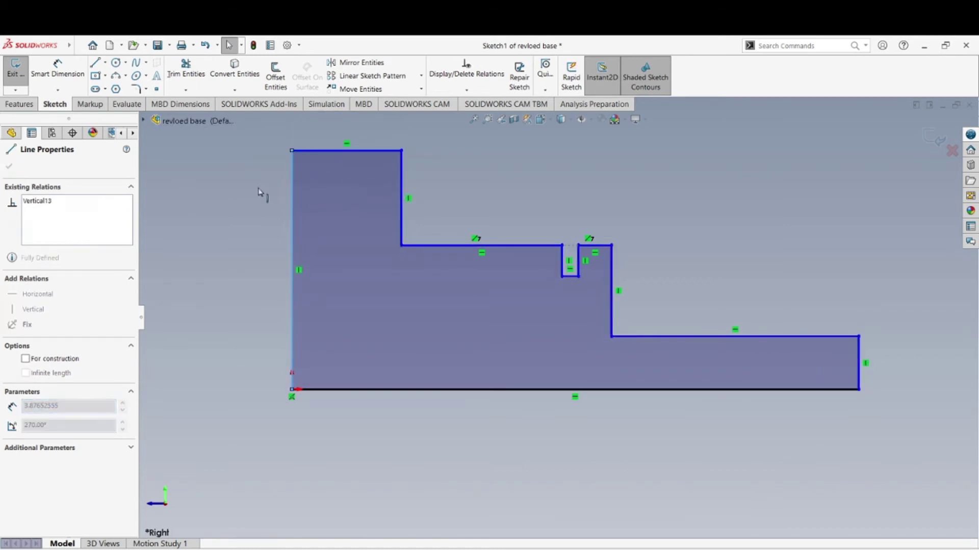
left_click(233, 391)
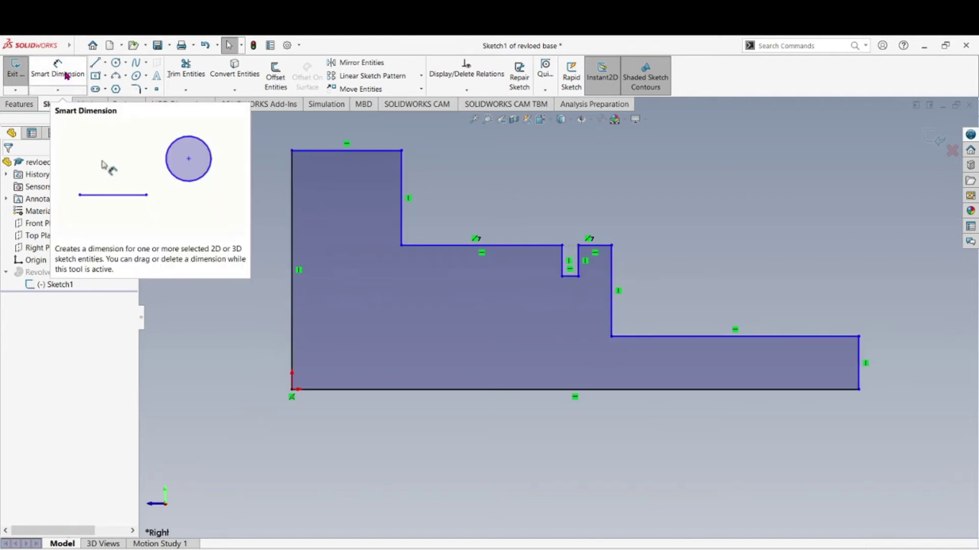
Step: Dimension the height from the profile's base line to the tallest step's top line as 2.750/2 in
left_click(65, 76)
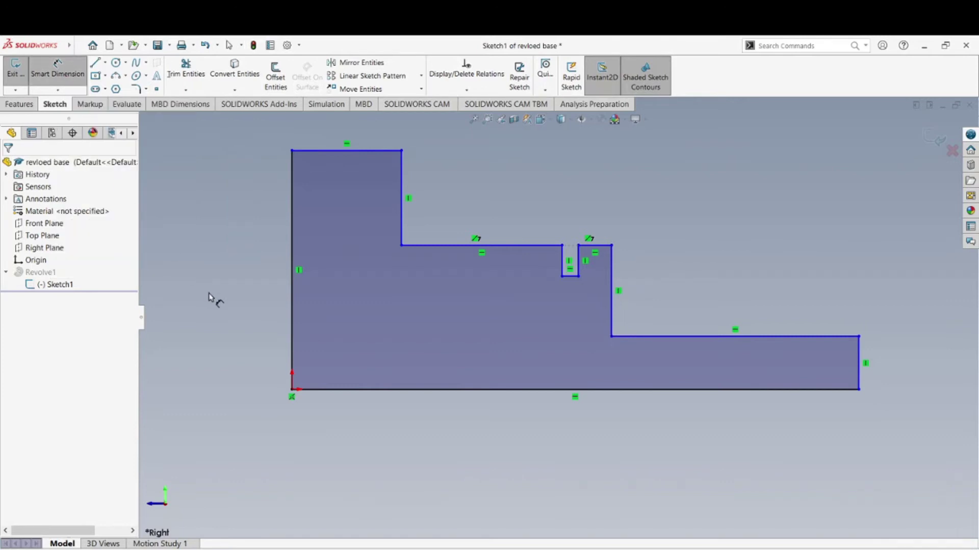
left_click(328, 153)
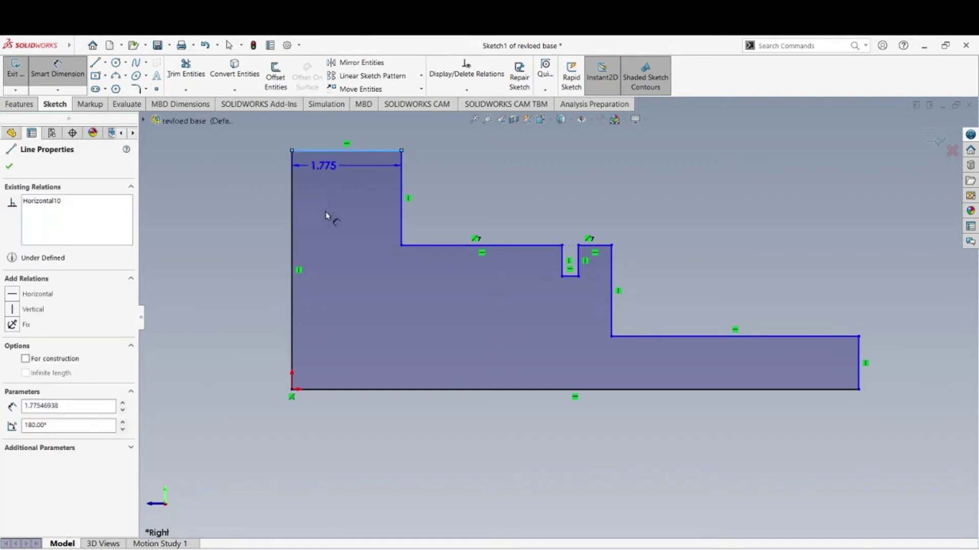
left_click(338, 390)
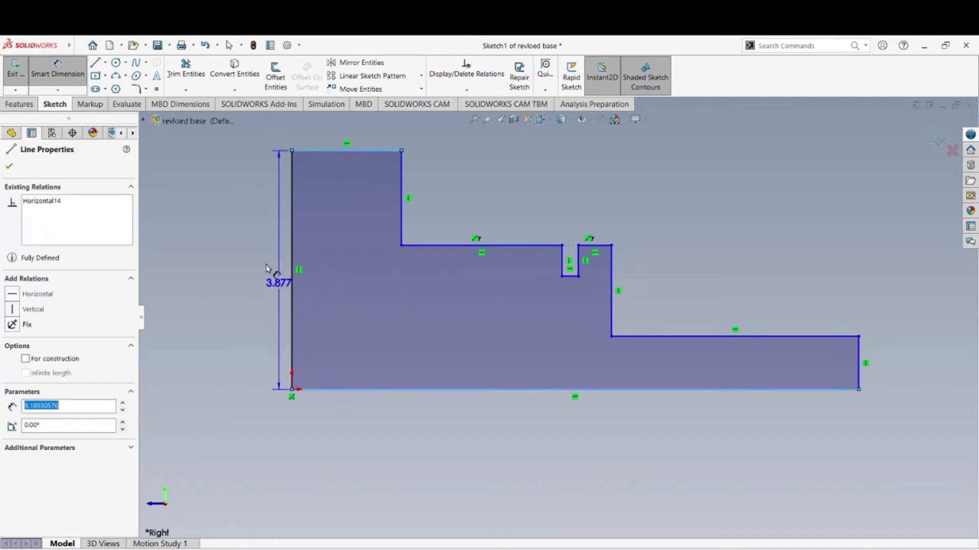
left_click(222, 263)
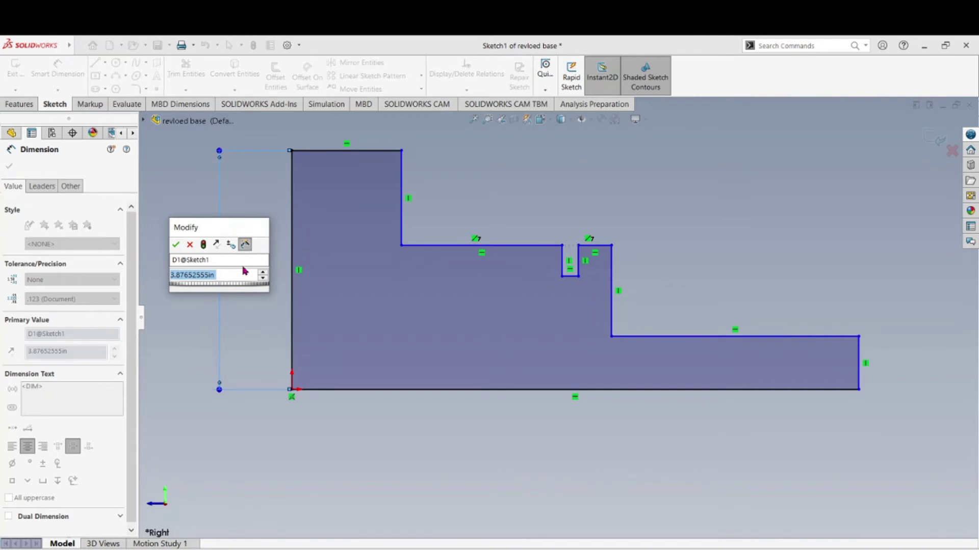
type("2")
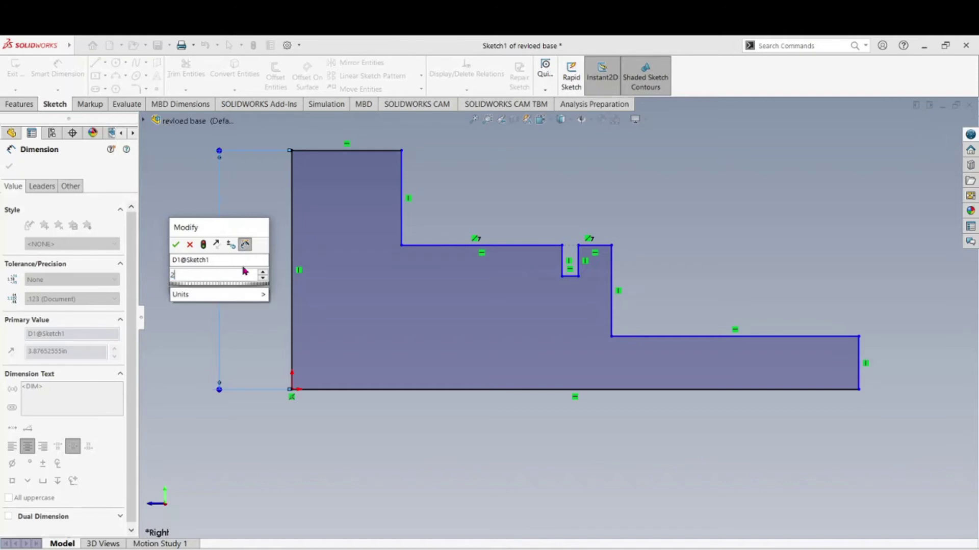
type(".750/")
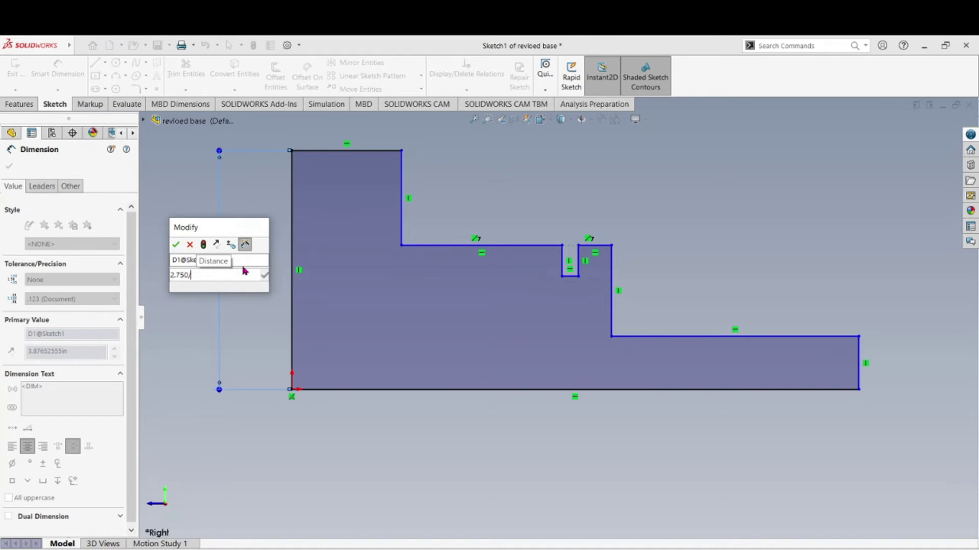
type("2")
key("Return")
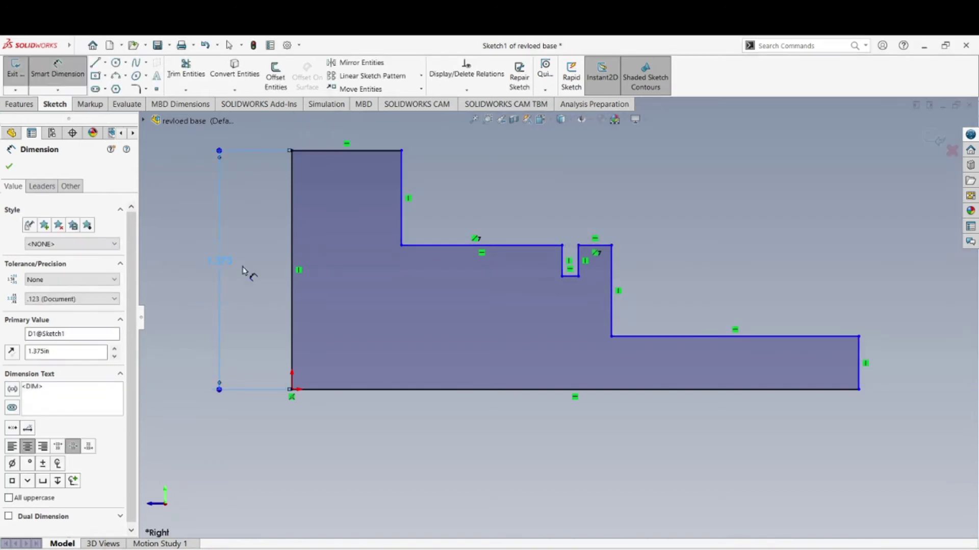
key("Escape")
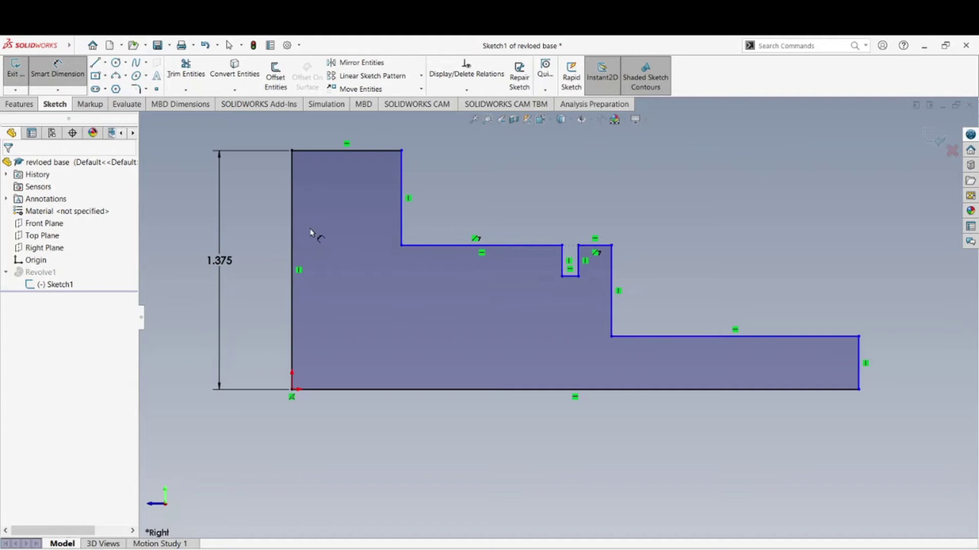
Step: Dimension the height from the base line to the middle step's top line as 1.750/2 in
left_click(458, 247)
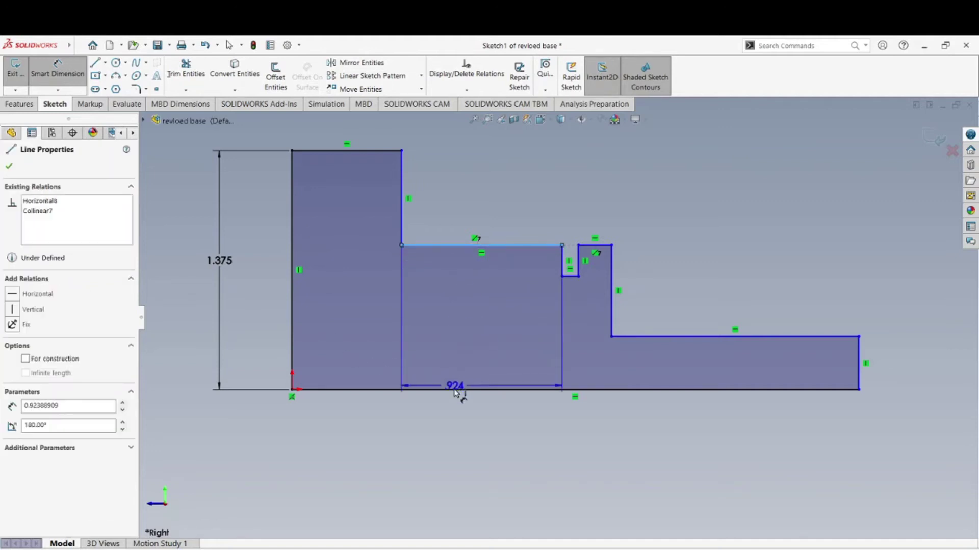
left_click(455, 392)
left_click(437, 313)
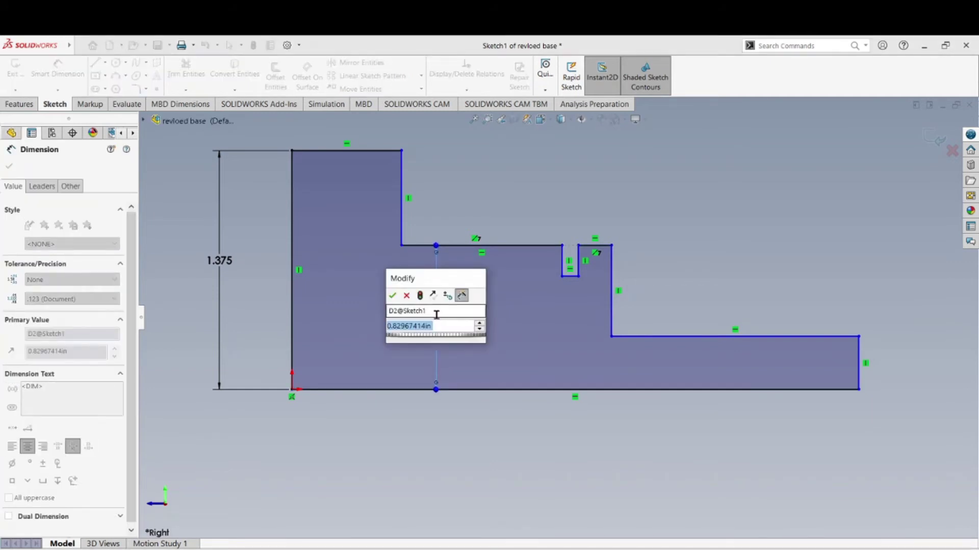
type("1.")
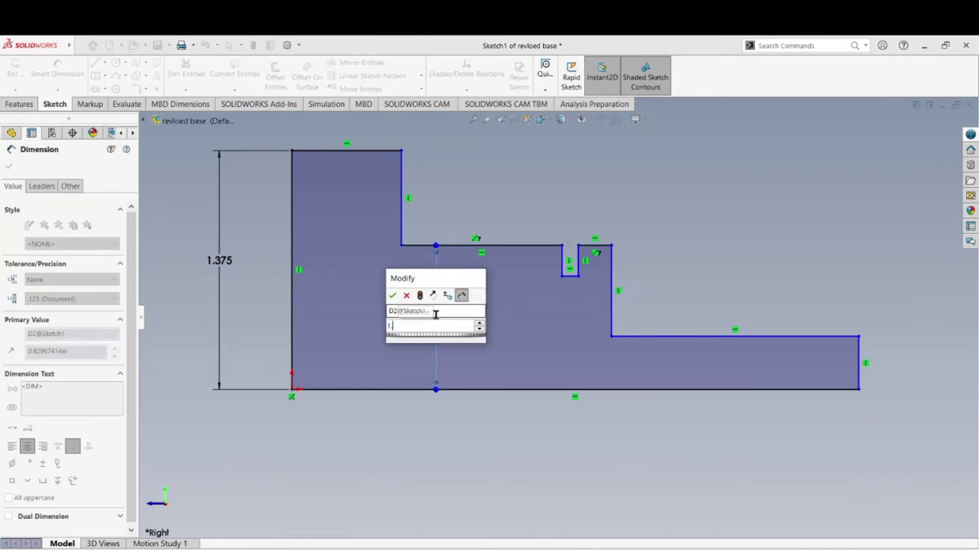
type("750")
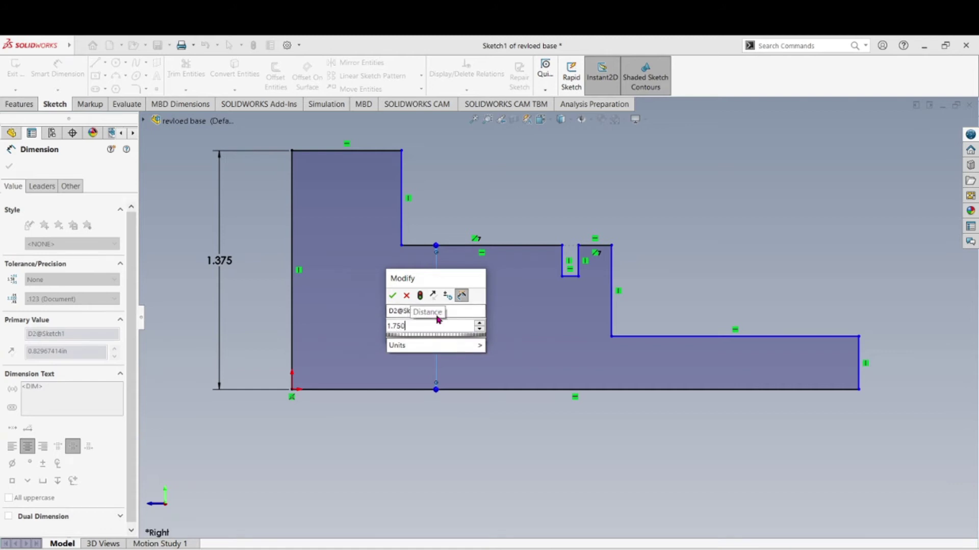
type("/2")
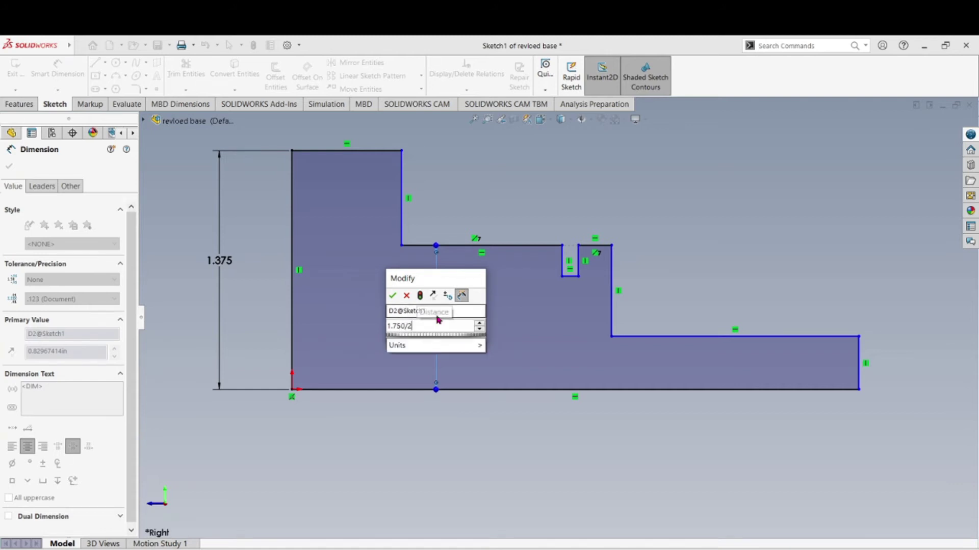
key("Return")
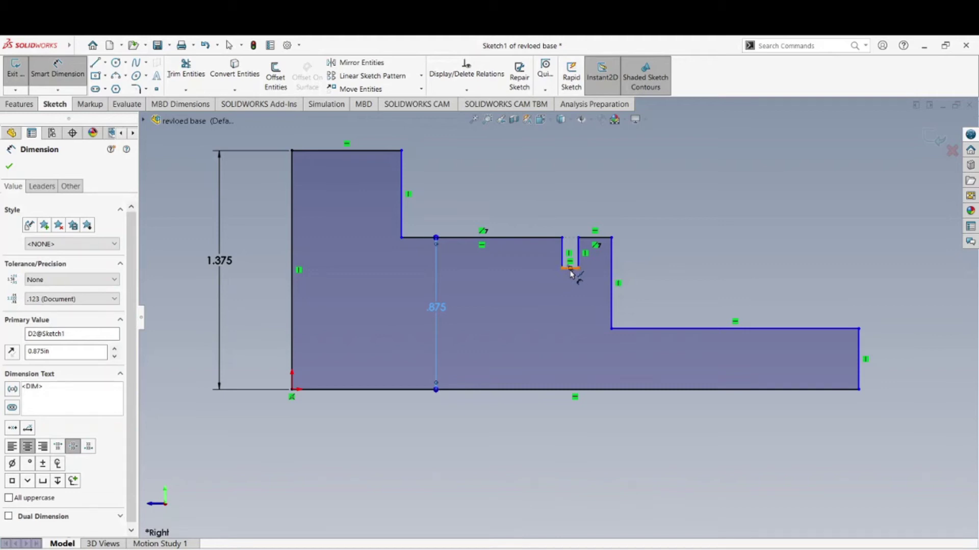
Step: Dimension the height from the base line to the narrow groove's bottom line as 1.630/2 in
scroll(590, 297, "down", 3)
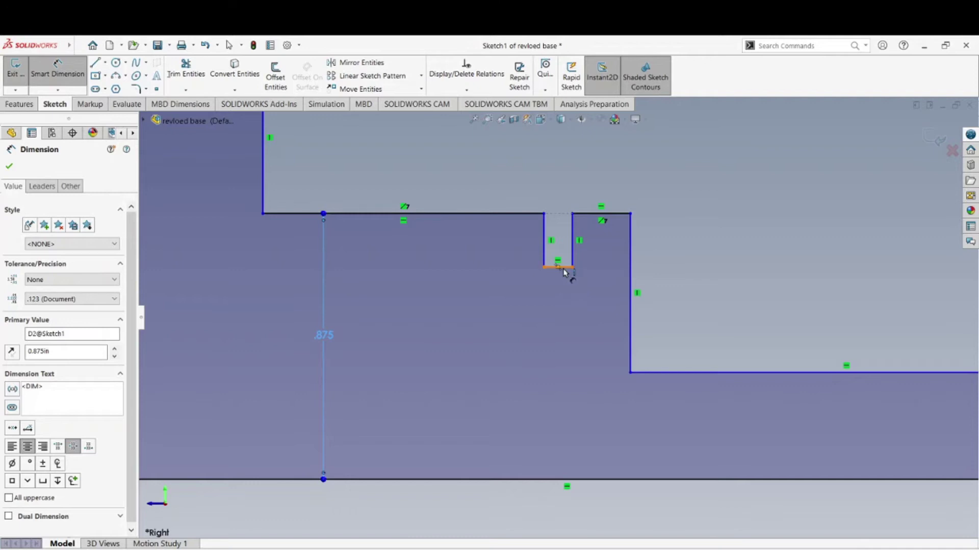
left_click_drag(563, 271, 537, 481)
left_click(534, 478)
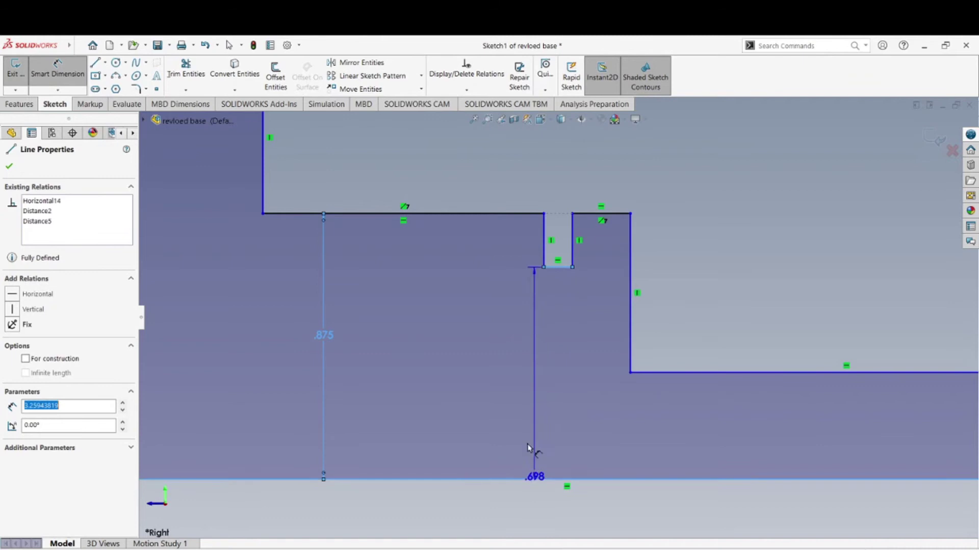
left_click(498, 359)
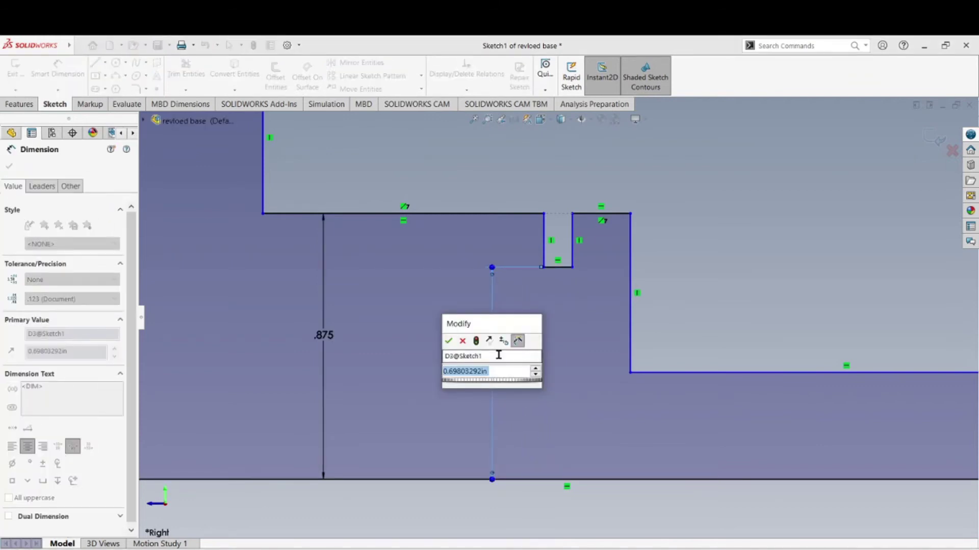
type("1.6")
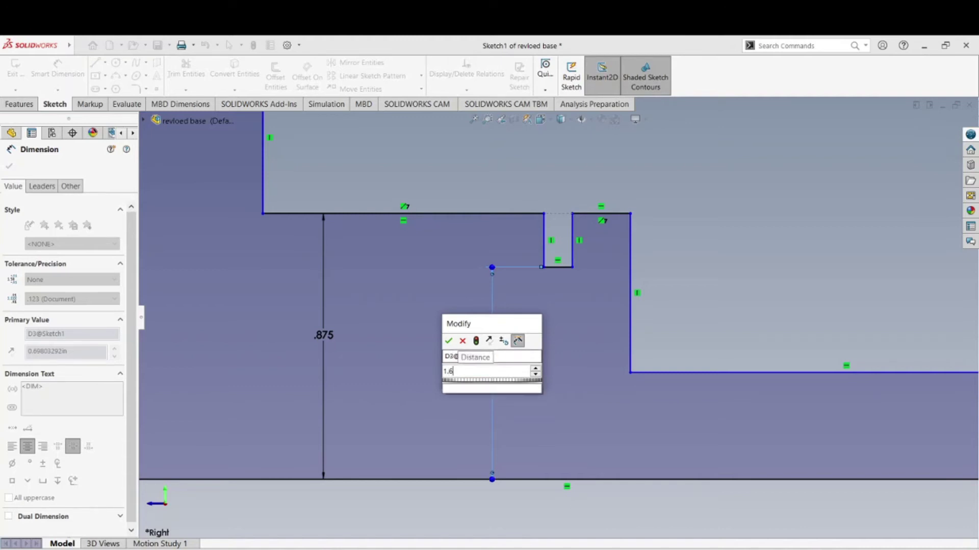
type("30/2")
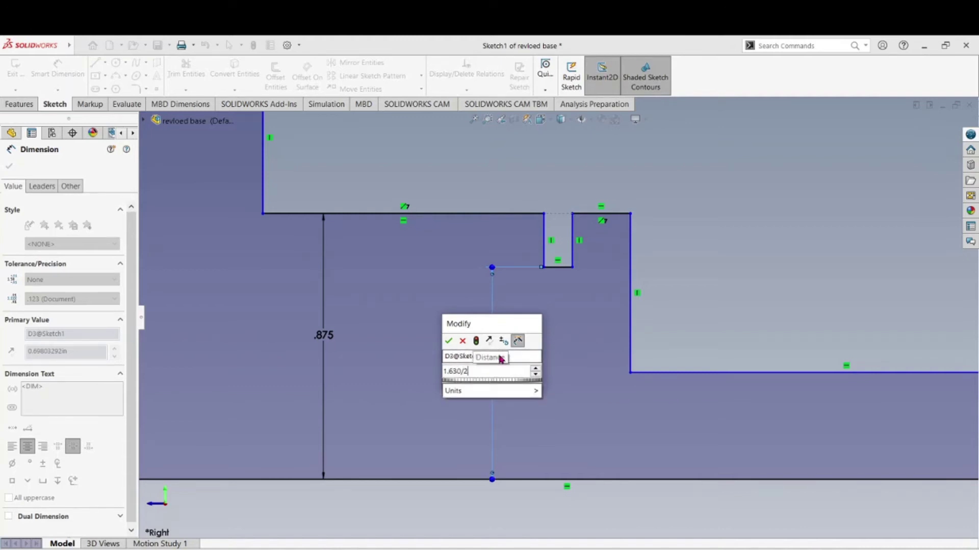
key("Return")
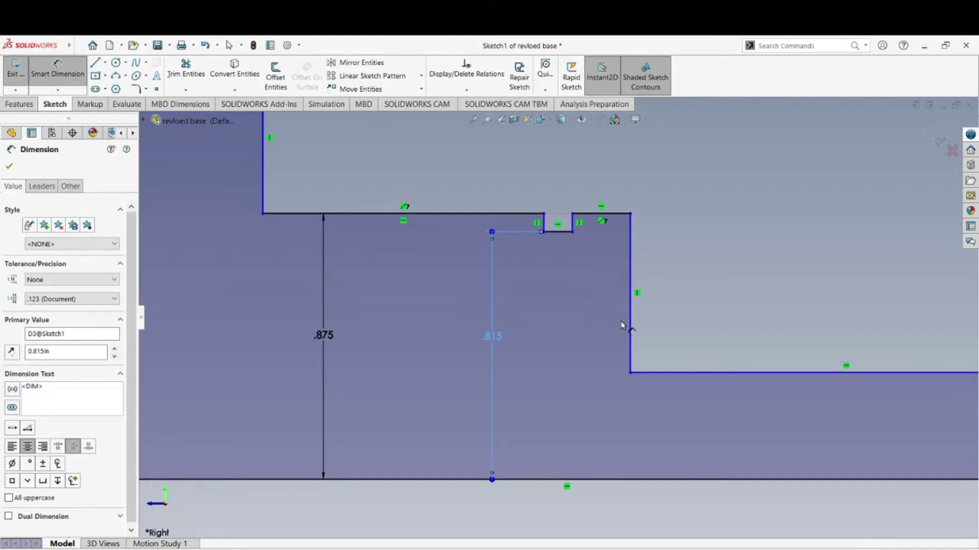
Step: Add a driven dimension for the depth from the middle step's top line to the narrow groove's bottom line
left_click(561, 234)
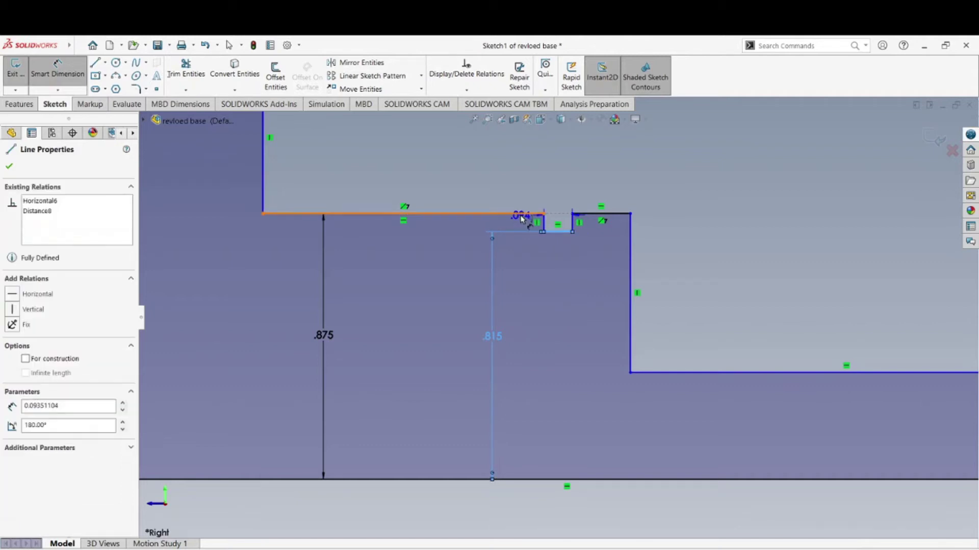
left_click(520, 214)
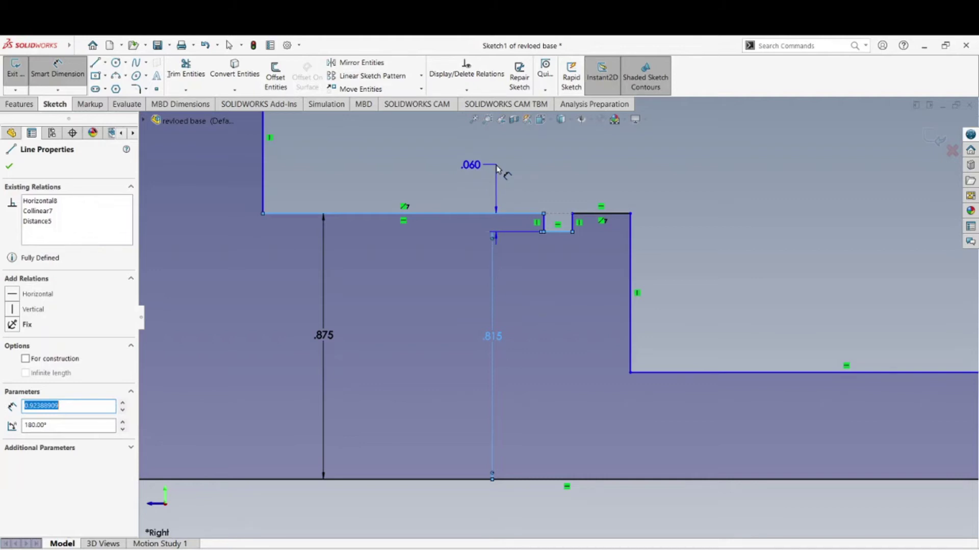
left_click(497, 169)
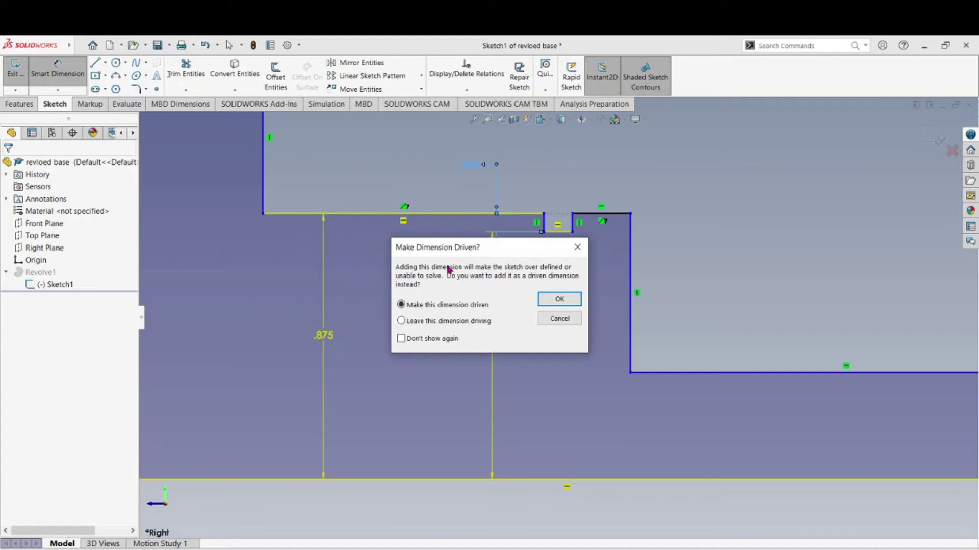
left_click_drag(485, 253, 750, 156)
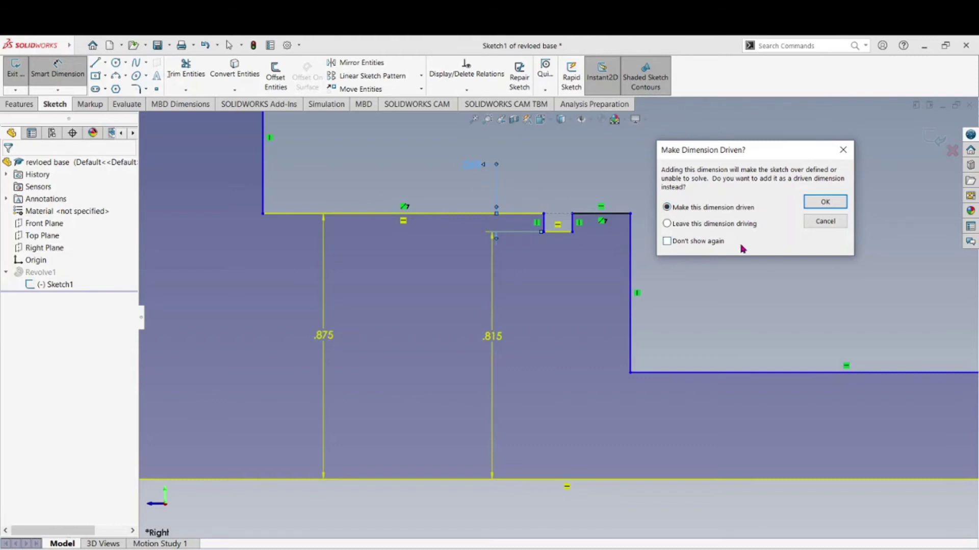
left_click(832, 204)
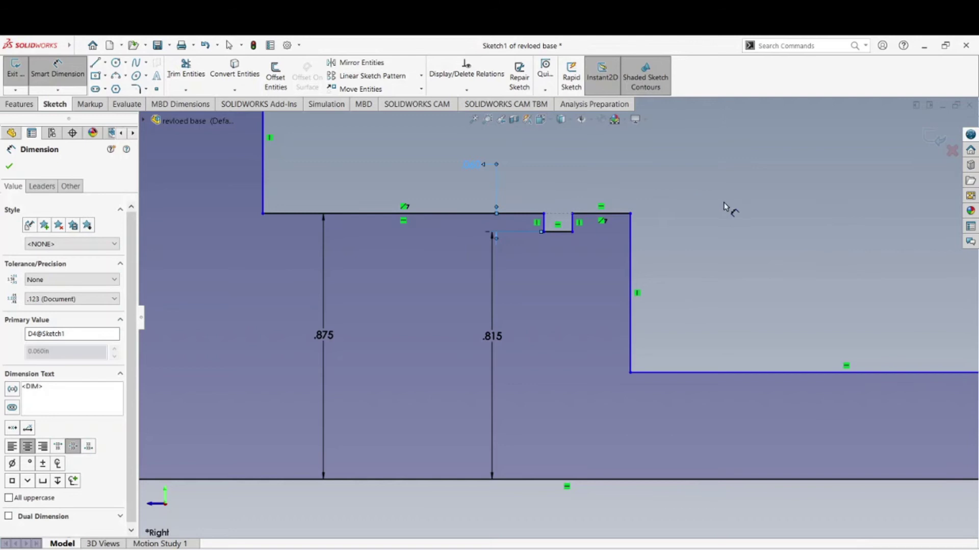
key("Escape")
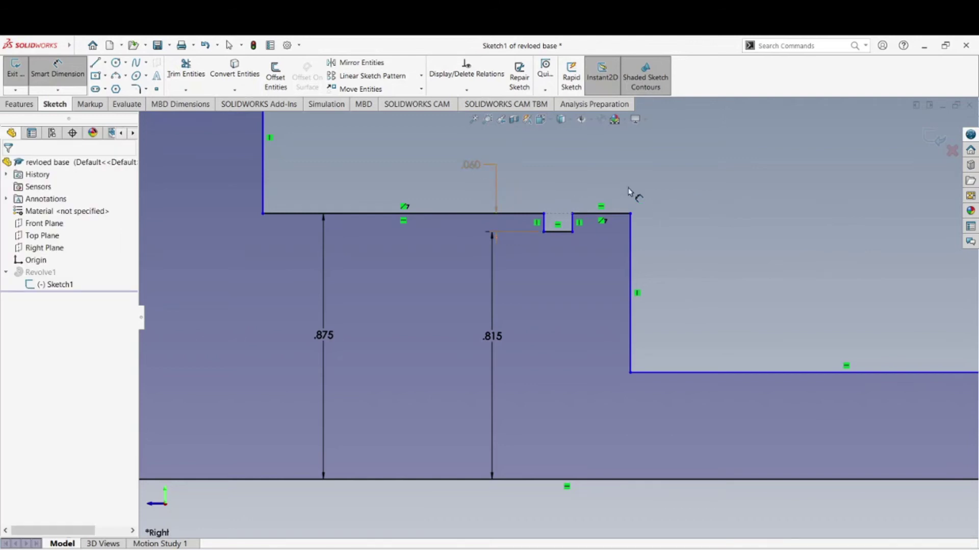
Step: Try to change the value of the groove's driven depth dimension
double_click(477, 166)
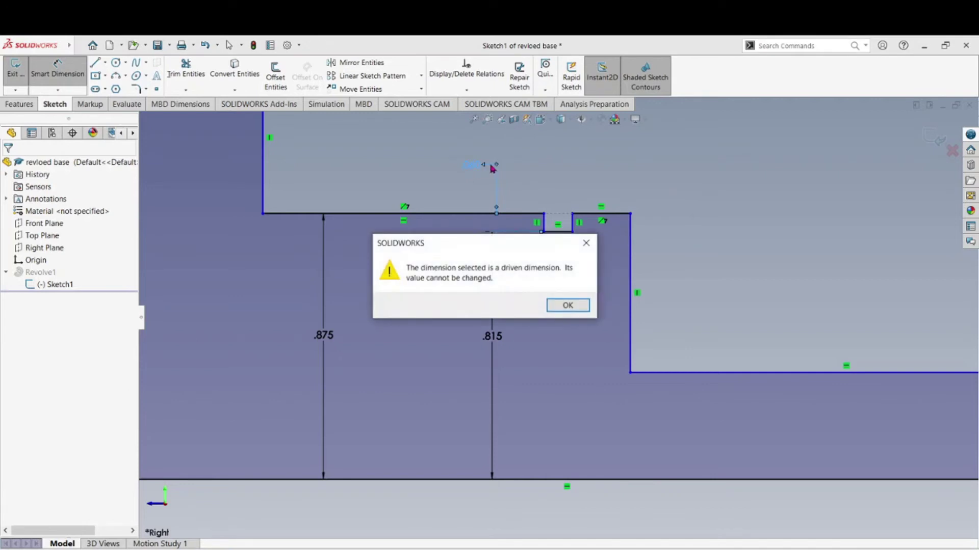
left_click(569, 305)
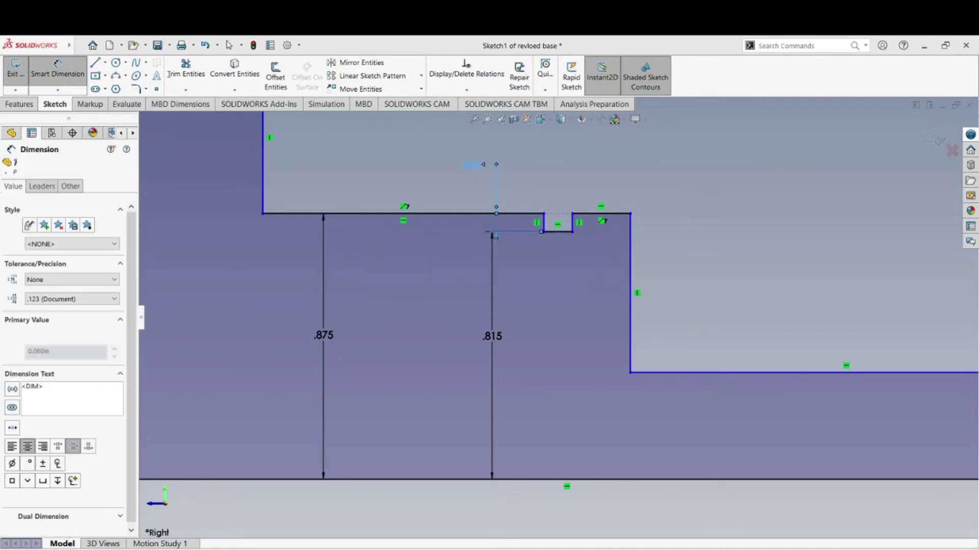
right_click(470, 164)
left_click(574, 198)
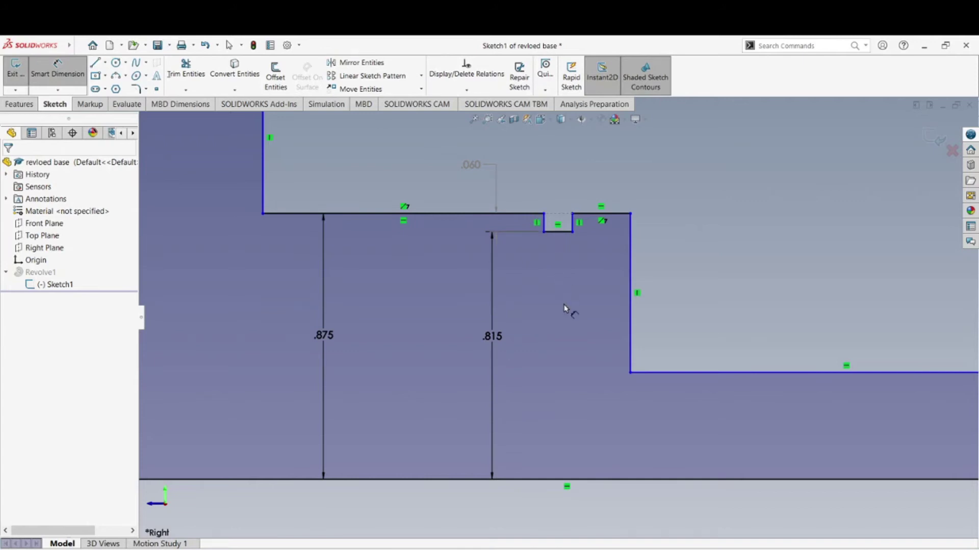
Step: Dimension the height between the tallest step's top line and the middle step's top line, leaving the dimension driving
scroll(560, 316, "up", 2)
left_click_drag(385, 250, 437, 163)
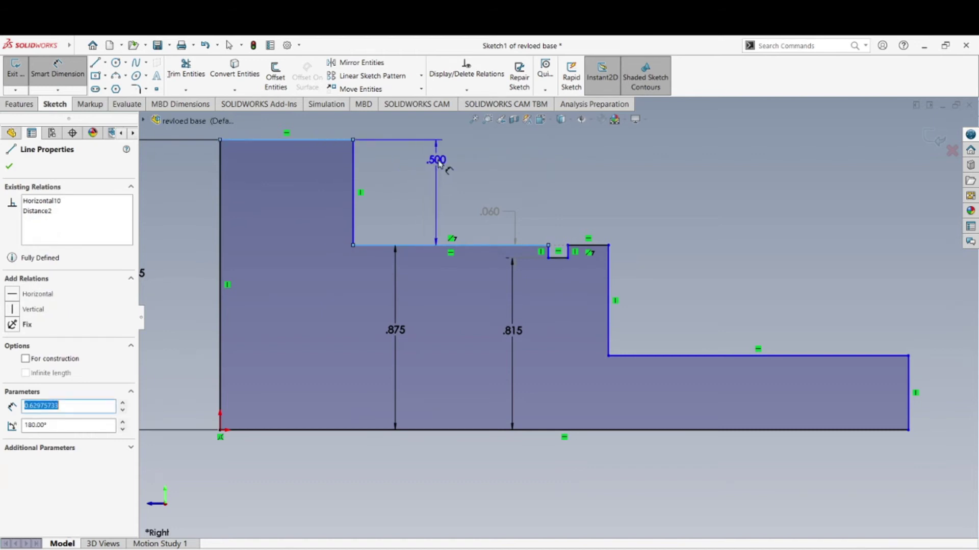
left_click(435, 171)
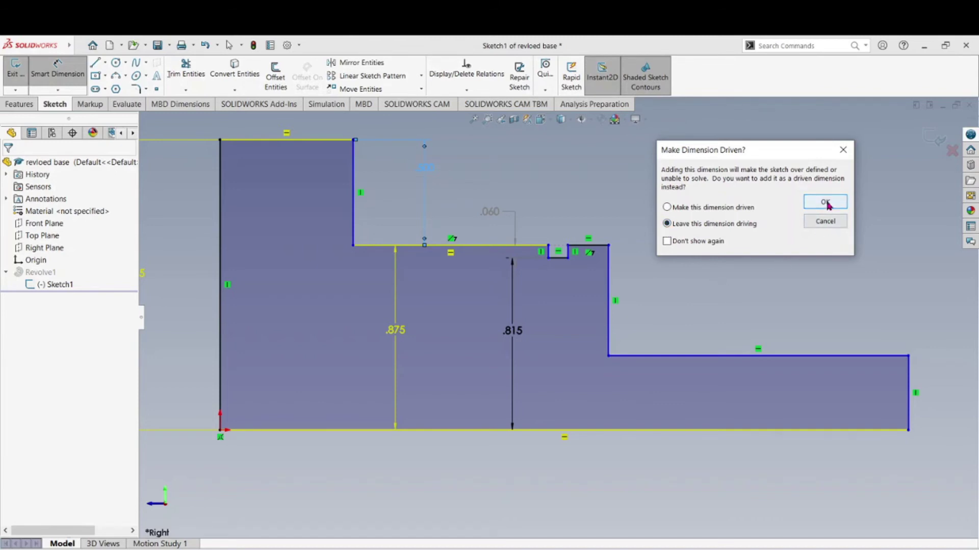
left_click(810, 202)
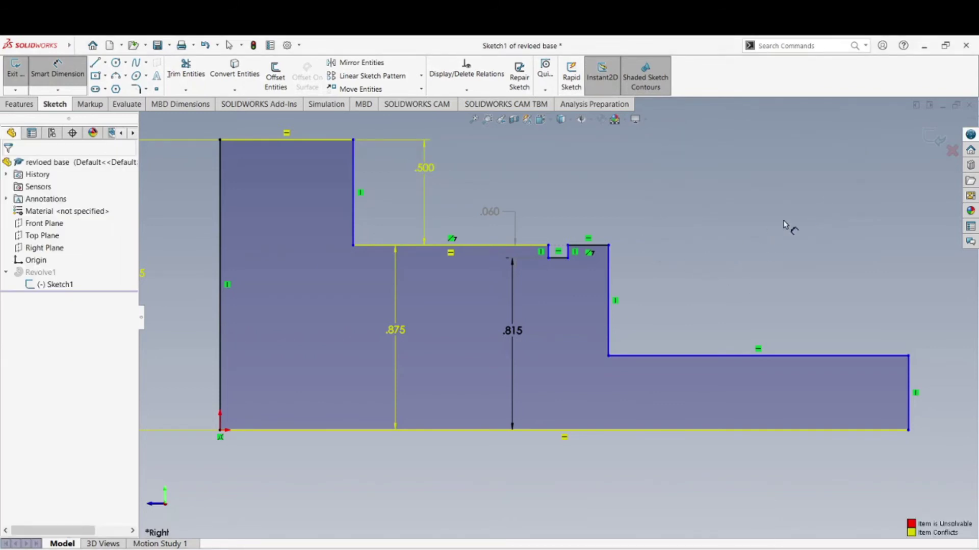
Step: Flip the arrows of the conflicting dimension between the tallest and middle steps' top lines and delete that dimension
key("f")
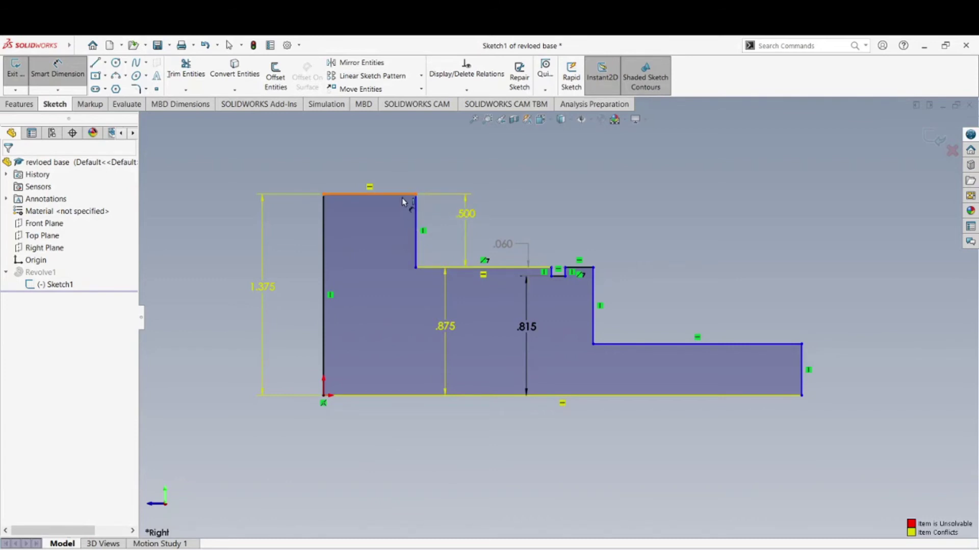
left_click(469, 219)
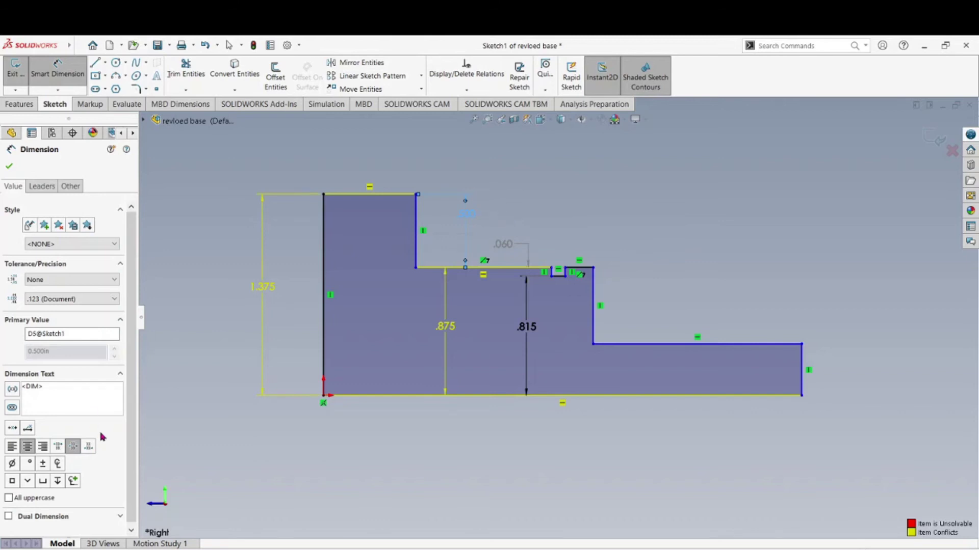
left_click(581, 212)
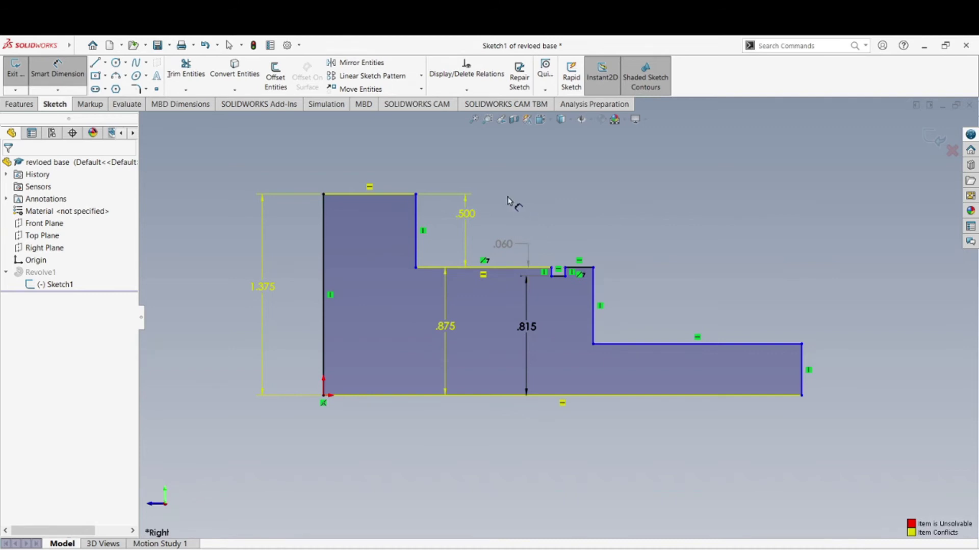
left_click(465, 263)
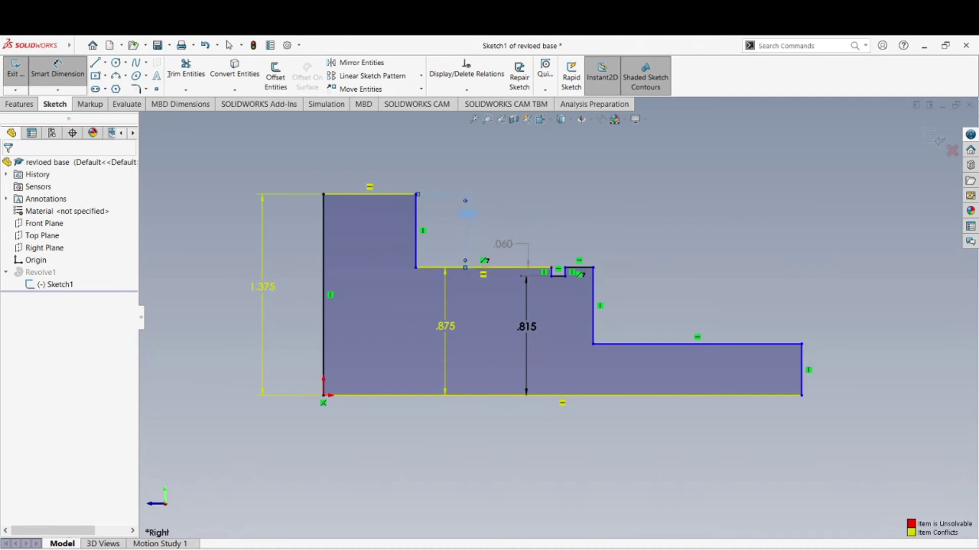
right_click(466, 252)
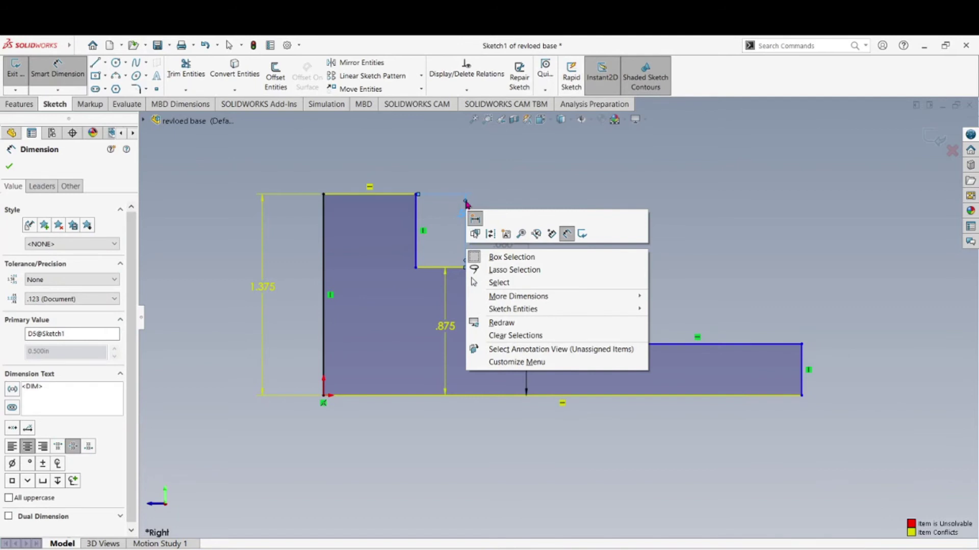
left_click(466, 204)
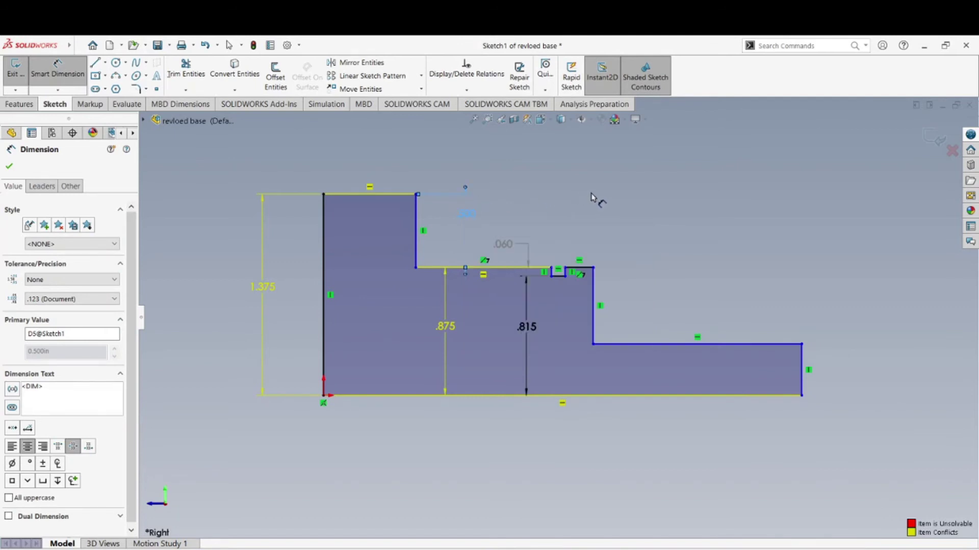
key("Delete")
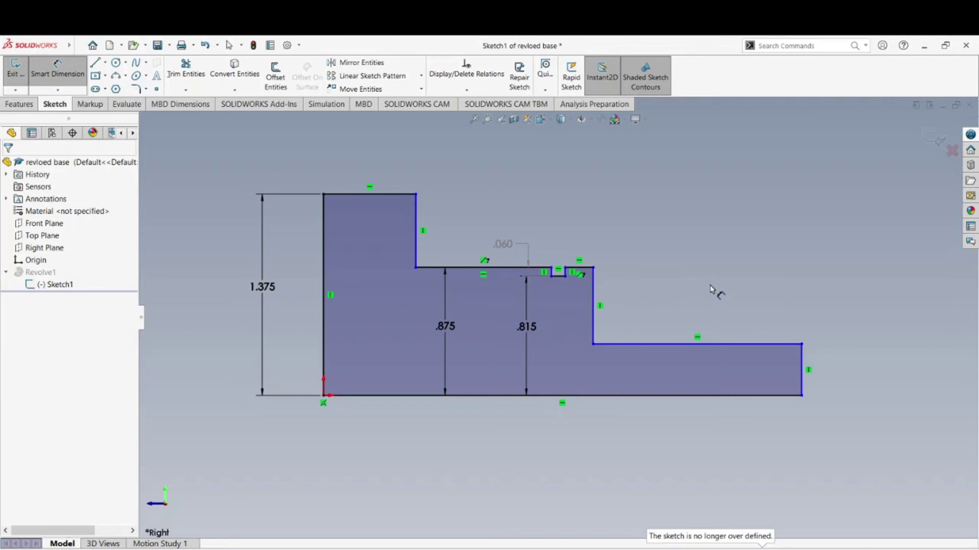
Step: Shift the middle step's height dimension toward the tallest step and dimension the shaft's height as .750/2 in, placed beyond its end line
left_click_drag(445, 329, 428, 324)
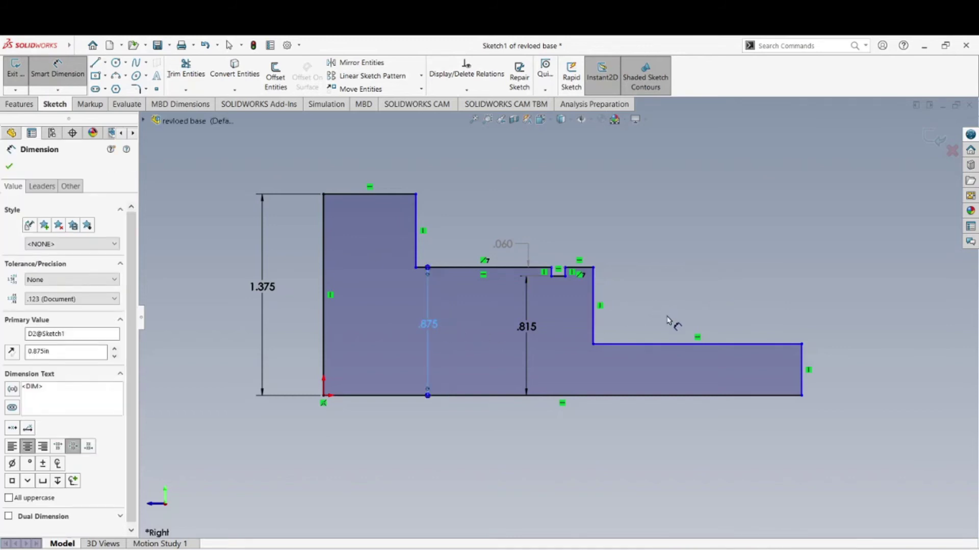
left_click(697, 345)
left_click(704, 395)
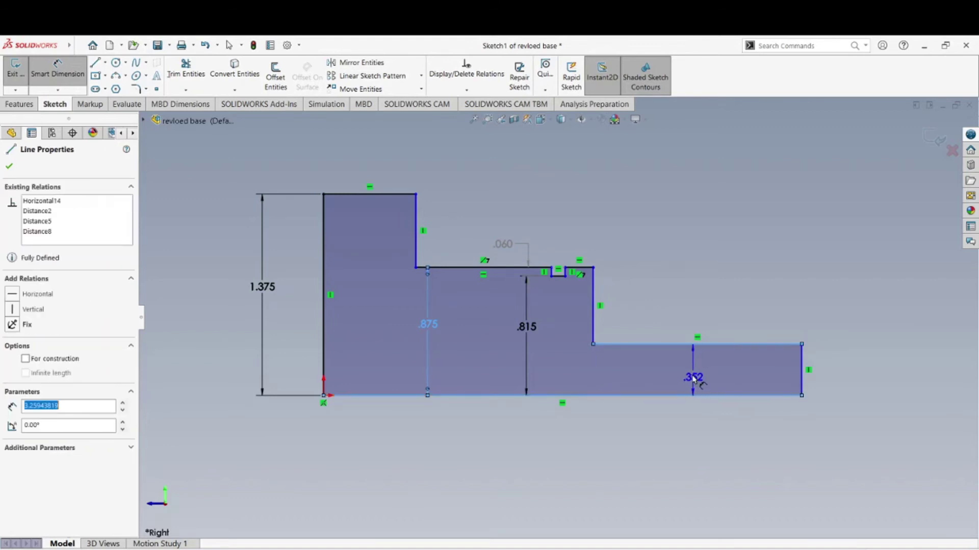
left_click(690, 372)
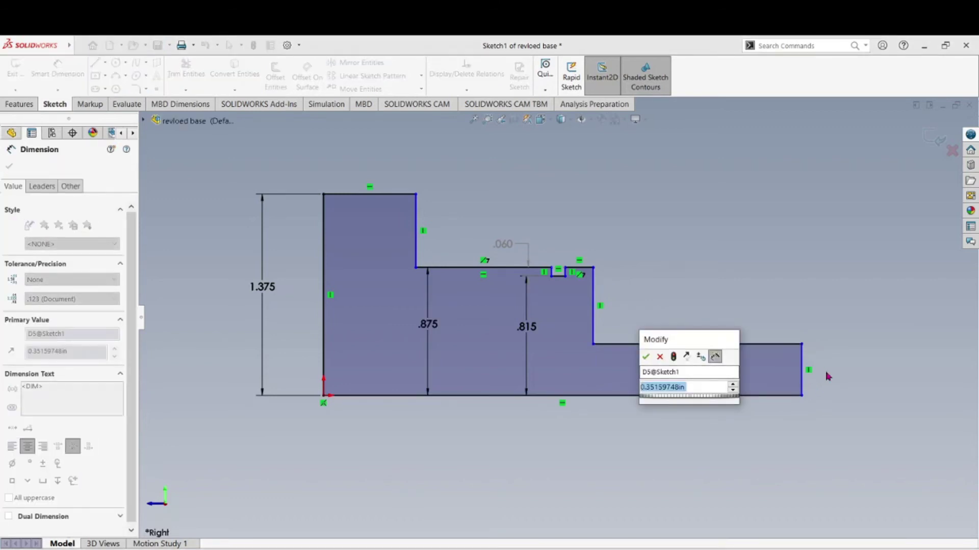
key("BackSpace")
type(".750")
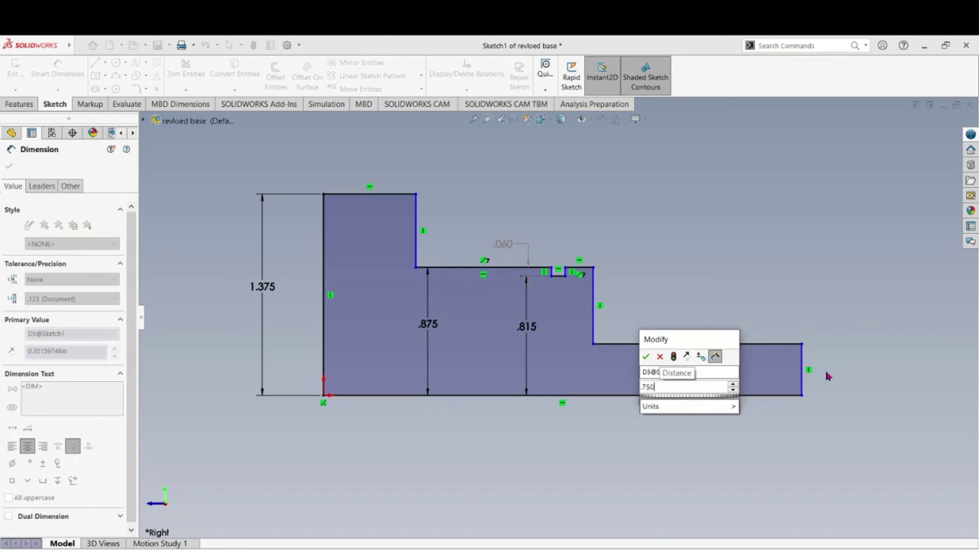
type("/2")
key("Return")
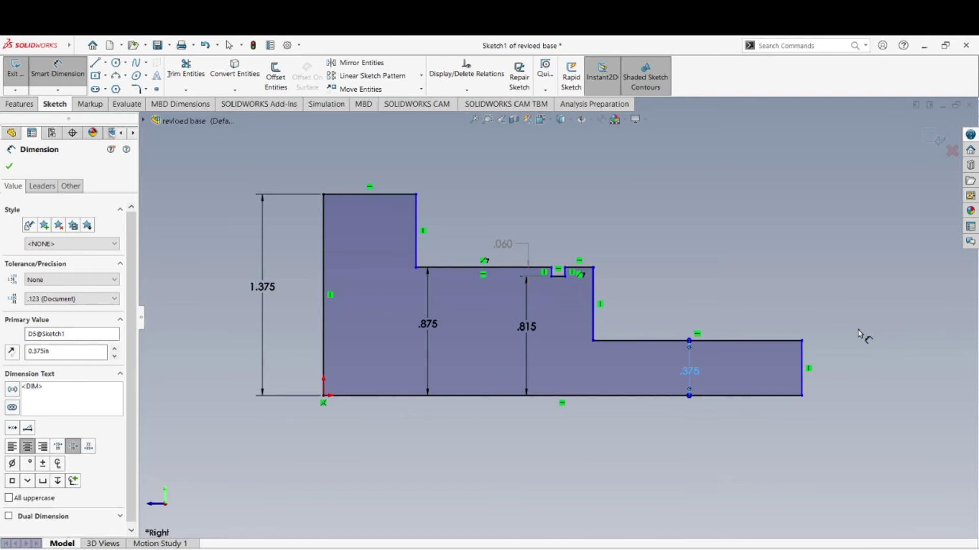
left_click_drag(697, 372, 869, 371)
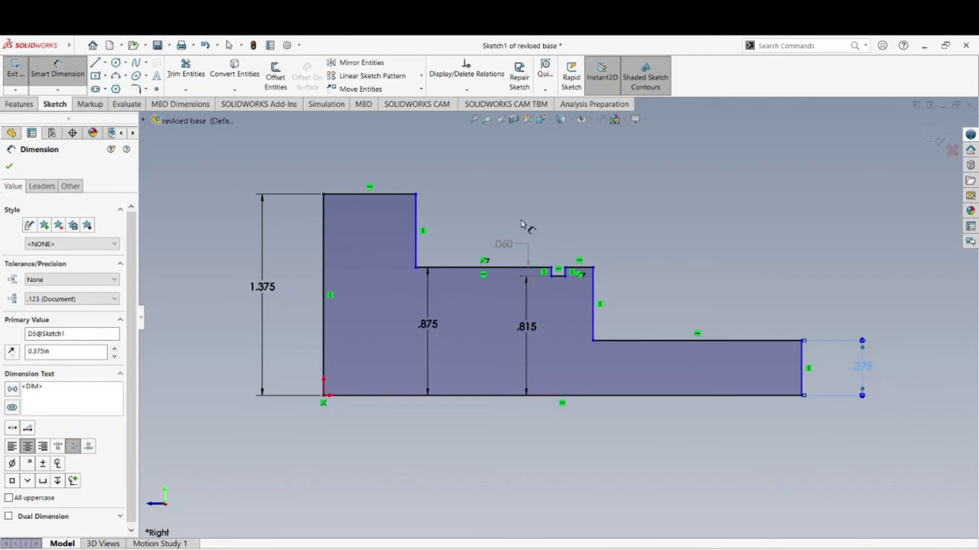
left_click(685, 246)
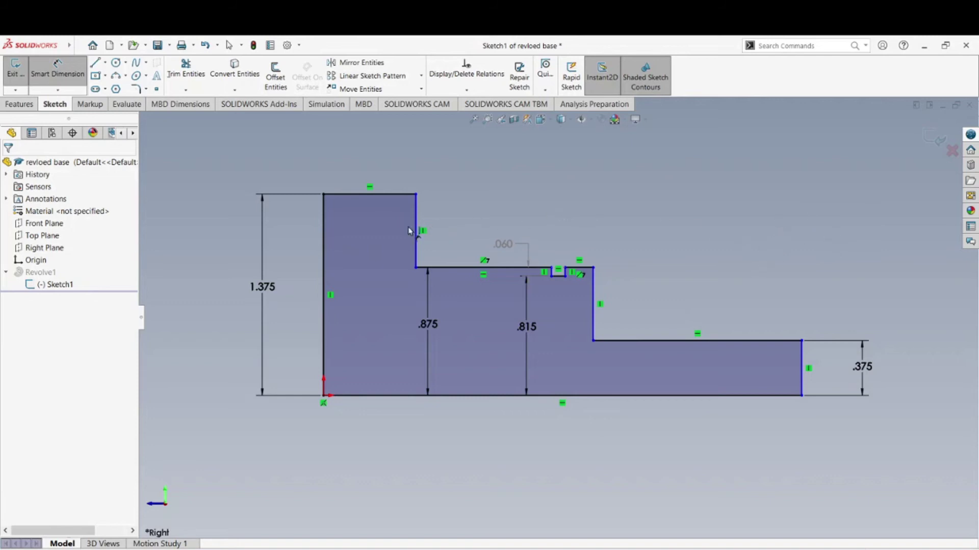
Step: Dimension the tallest step's width between its two vertical lines as .5 in, placed above the profile
left_click(326, 239)
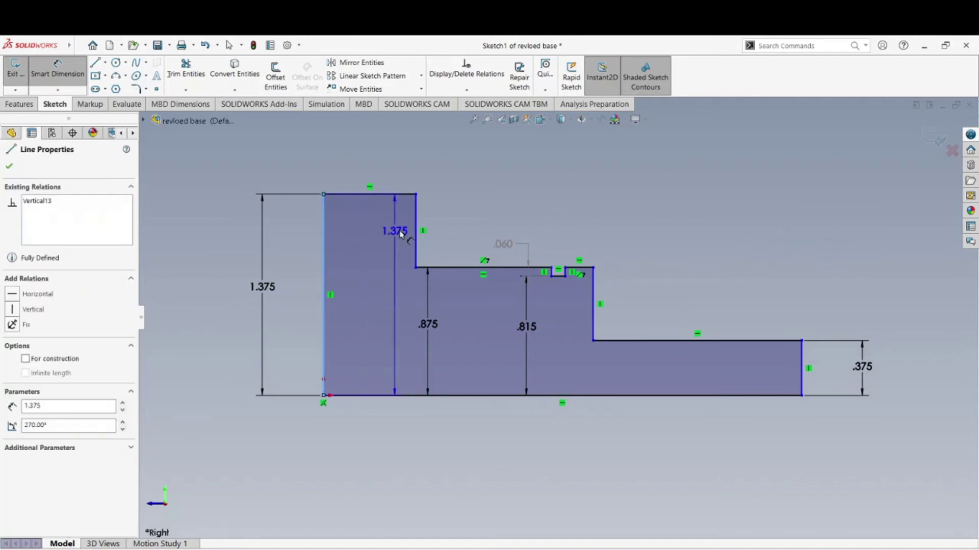
left_click(415, 235)
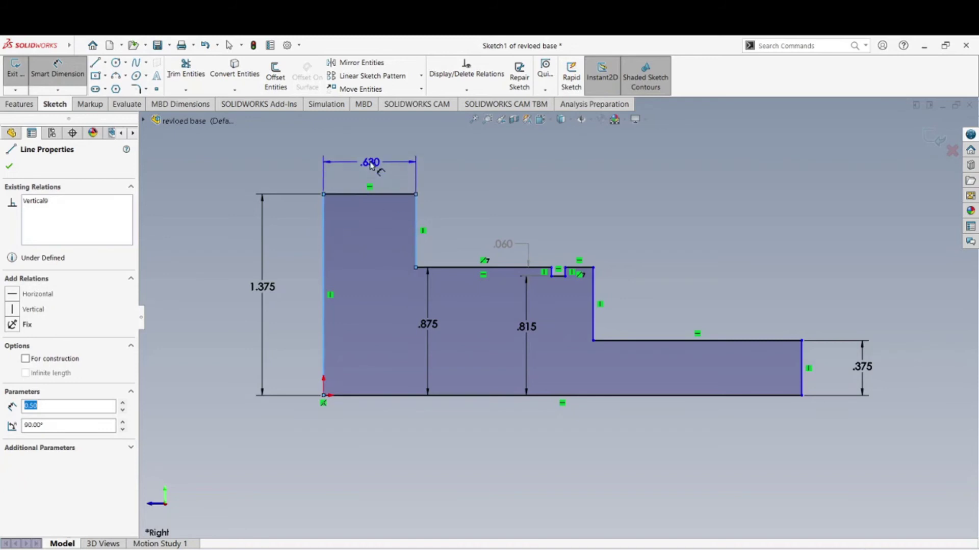
left_click(371, 156)
type(".5")
key("Return")
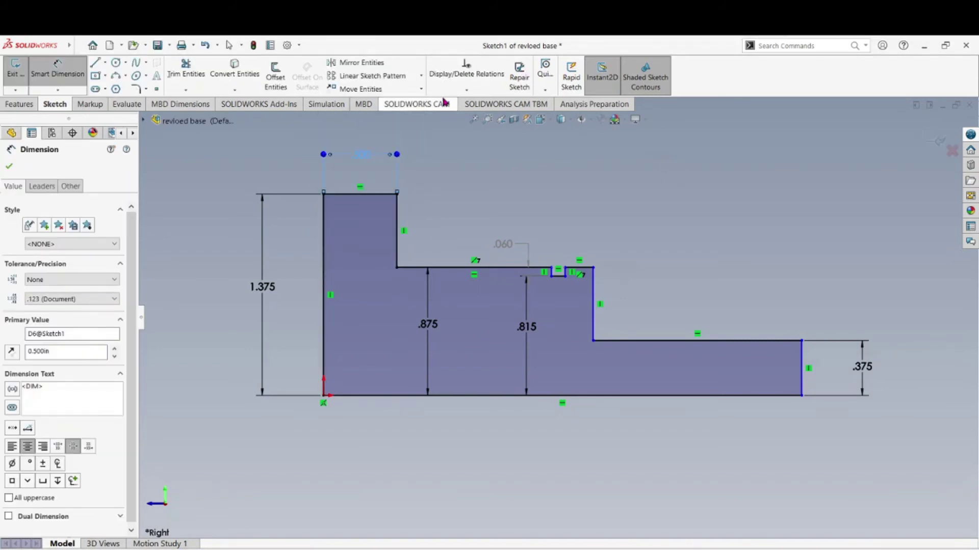
left_click(532, 200)
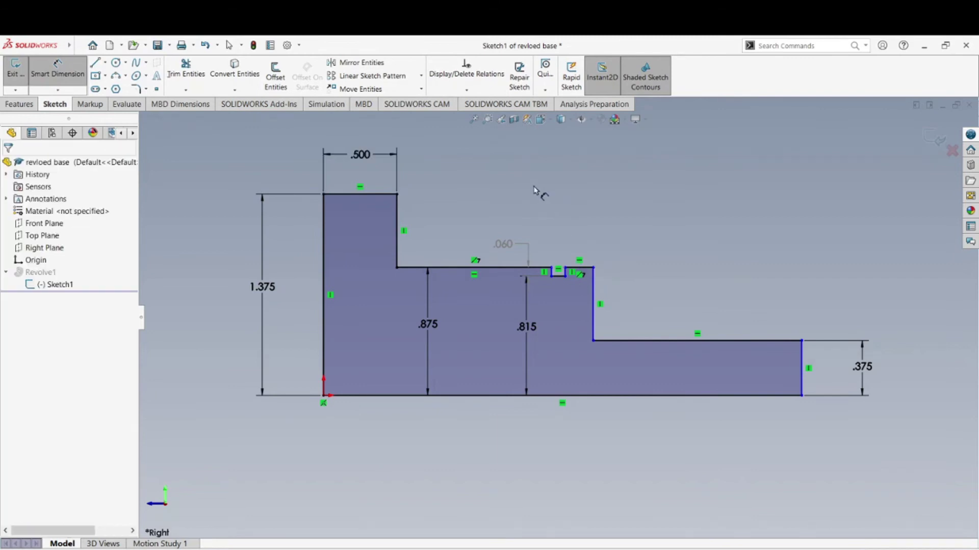
Step: Flip the arrows of the tallest step's width dimension to the outside of its extension lines
left_click(393, 158)
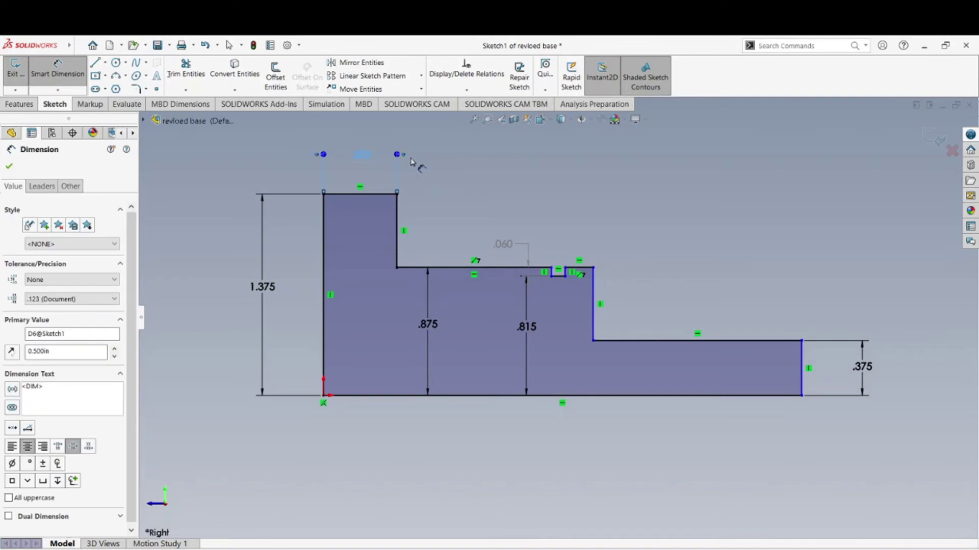
left_click(425, 175)
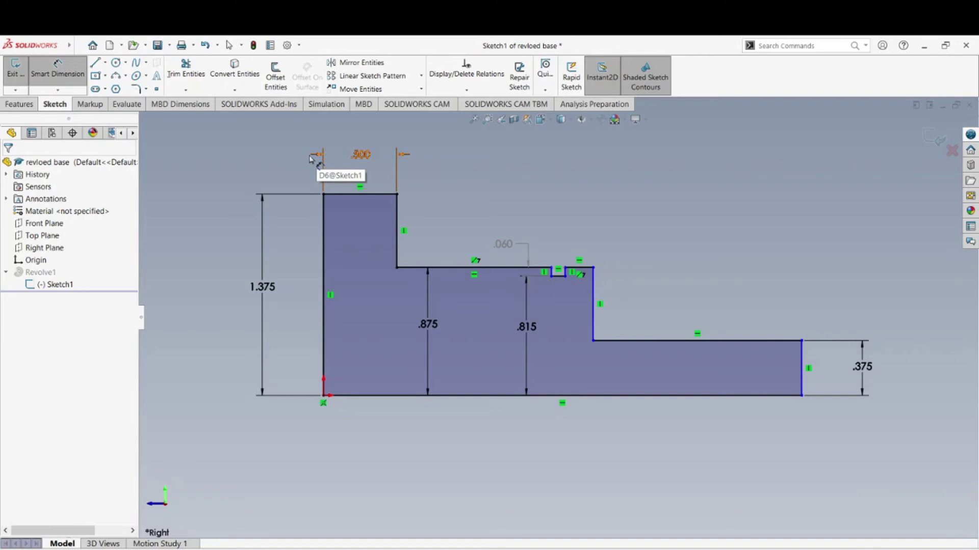
left_click(403, 158)
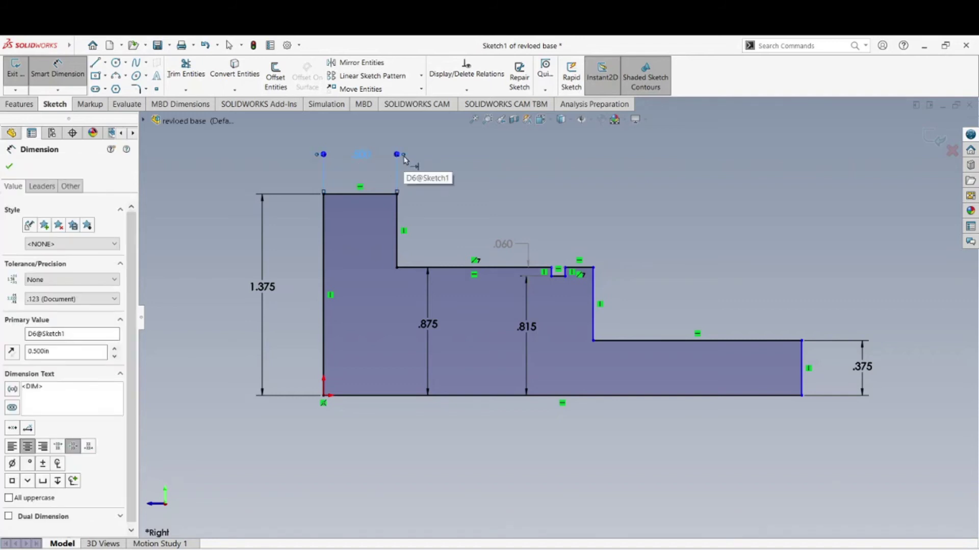
left_click(434, 178)
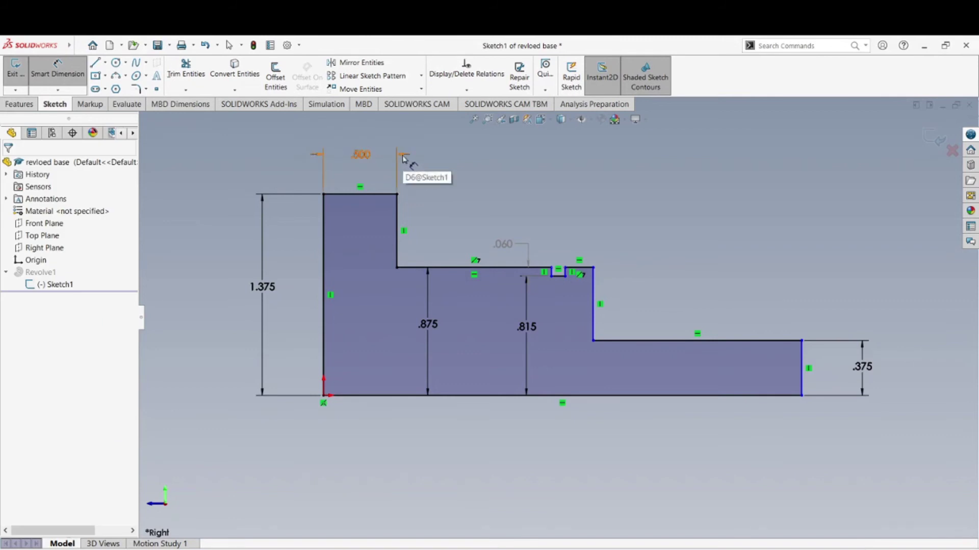
left_click(402, 159)
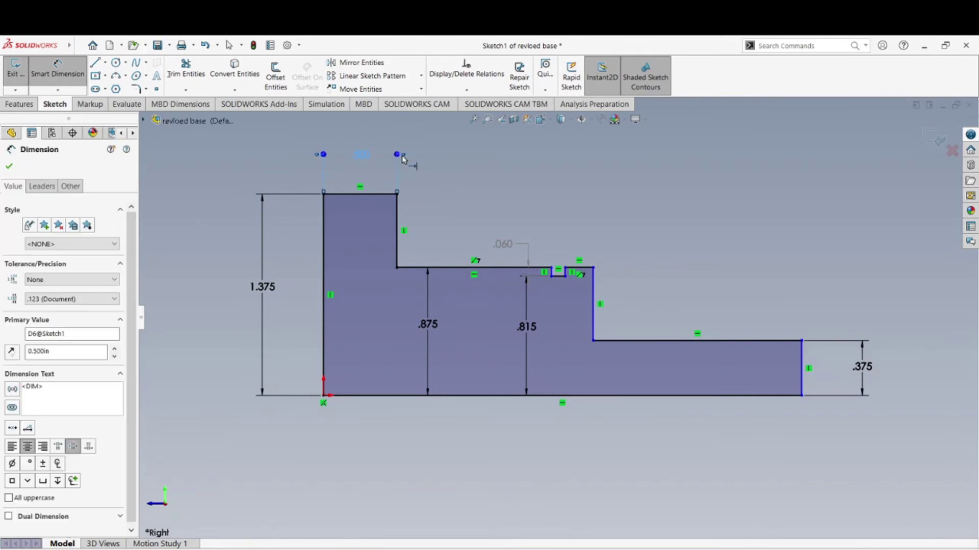
Step: Flip the arrows of the tallest step's width dimension back inside its extension lines
left_click(317, 155)
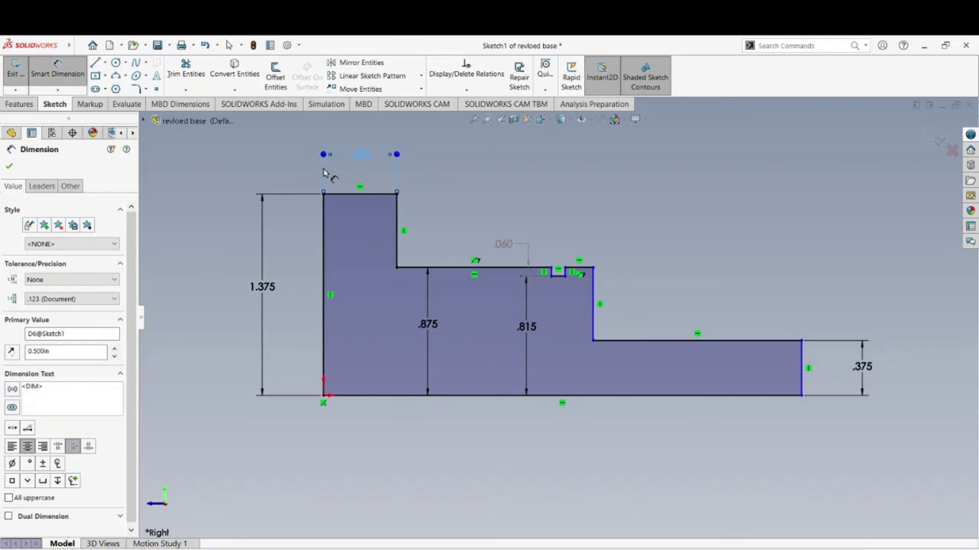
left_click(451, 176)
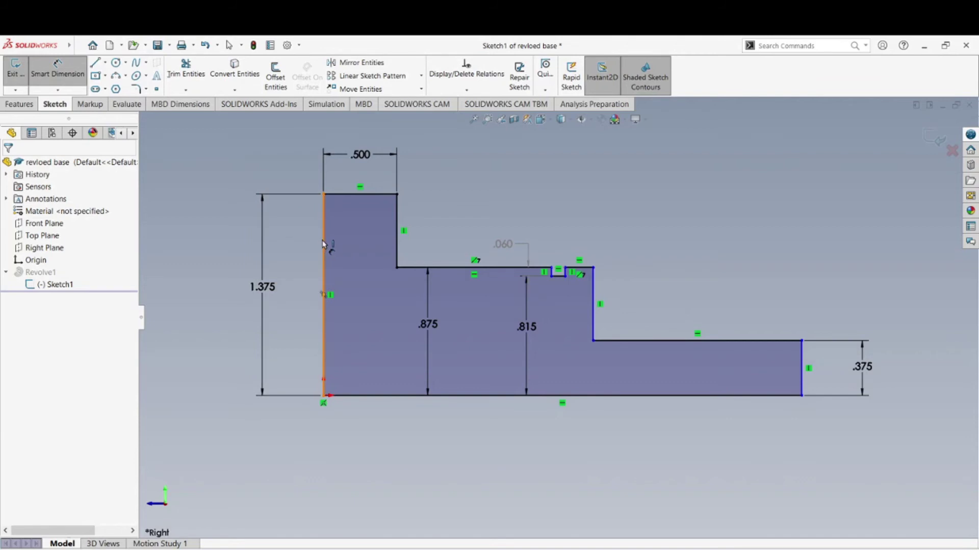
left_click_drag(323, 244, 595, 323)
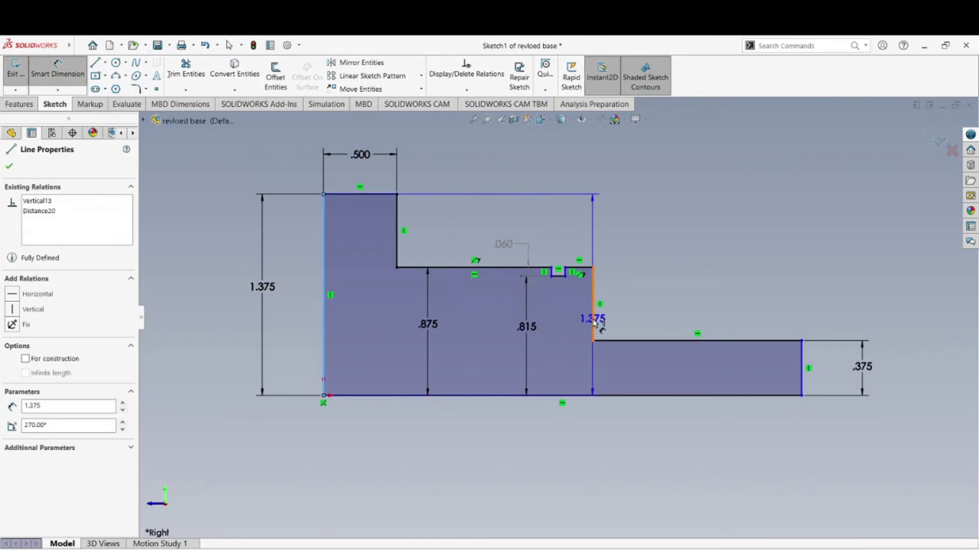
left_click(593, 322)
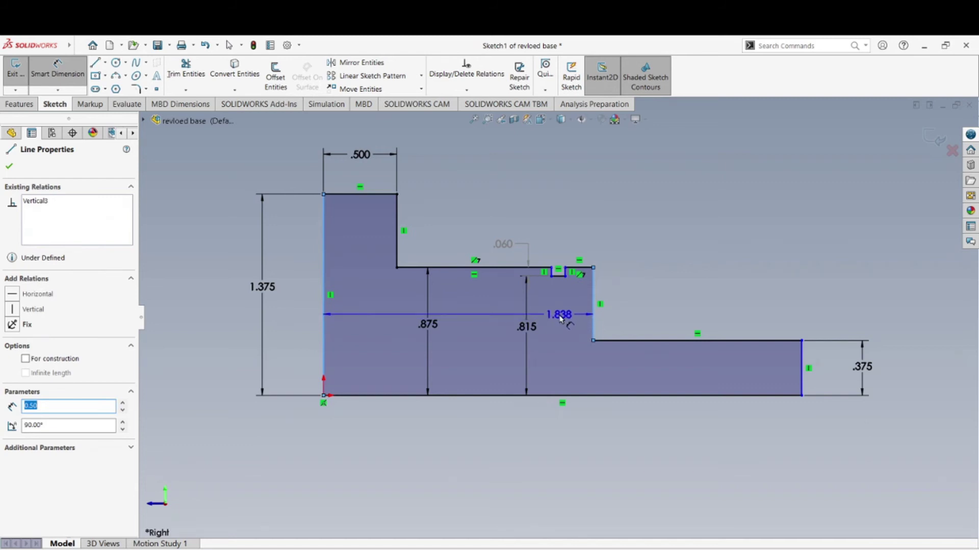
key("Escape")
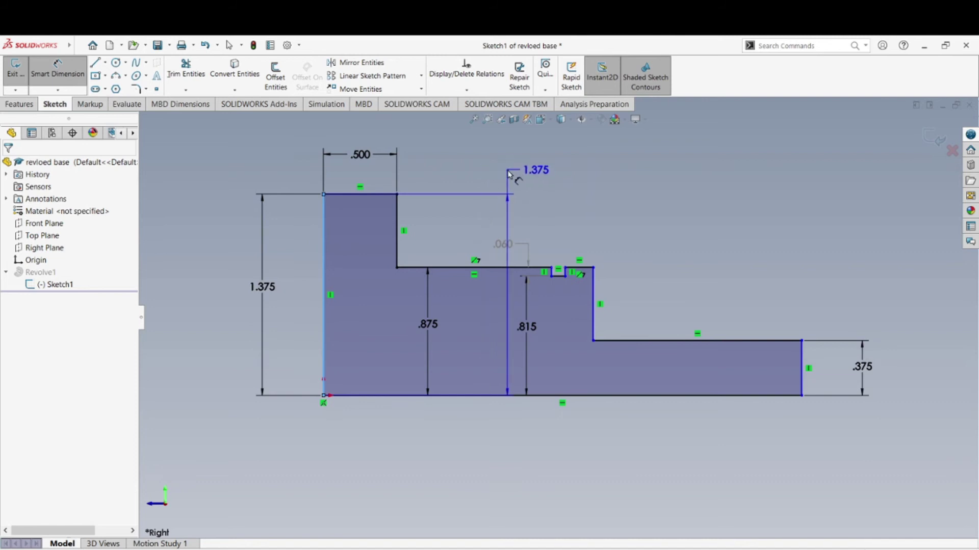
key("Escape")
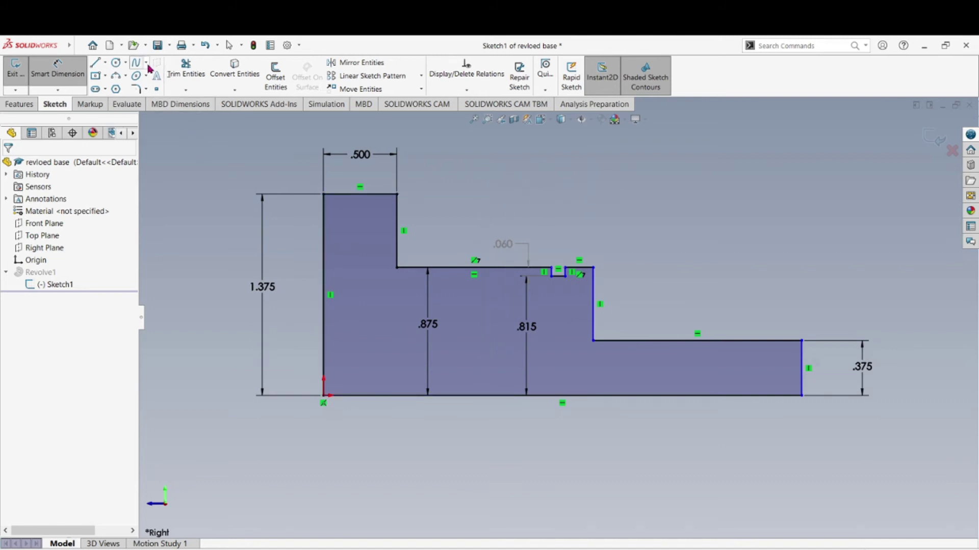
left_click(60, 75)
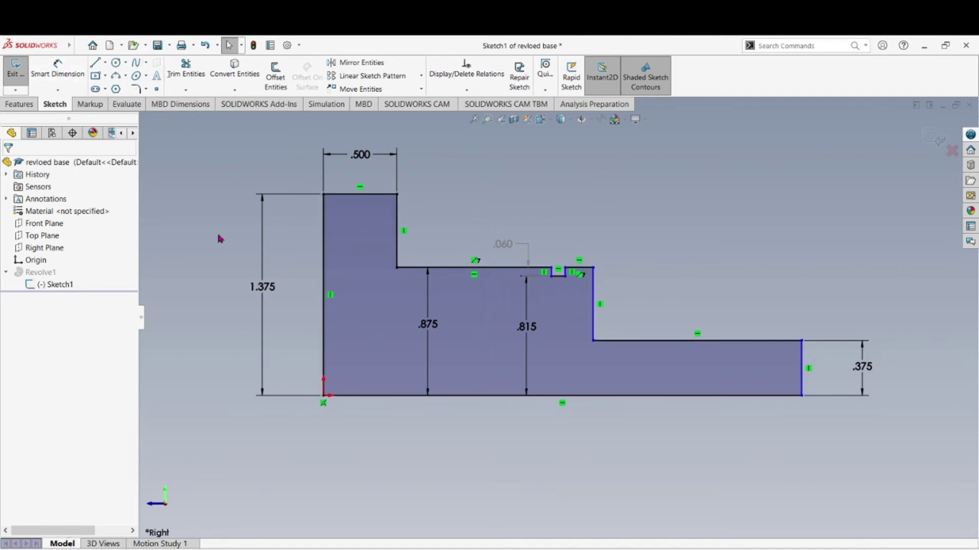
Step: Dimension the middle step's width between the tallest step's inner vertical line and the middle step's end line as 1.5 in, placed above the profile
left_click(58, 72)
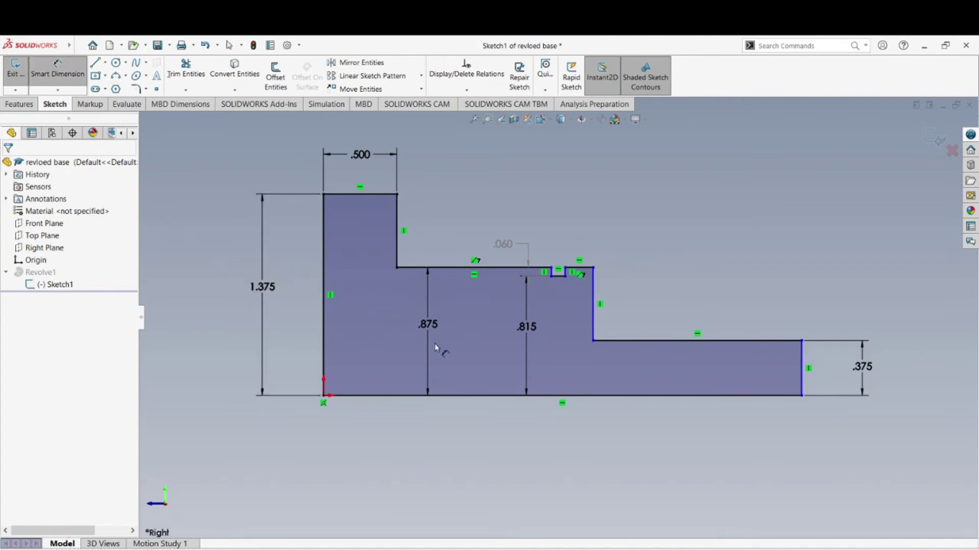
left_click(397, 243)
left_click(594, 317)
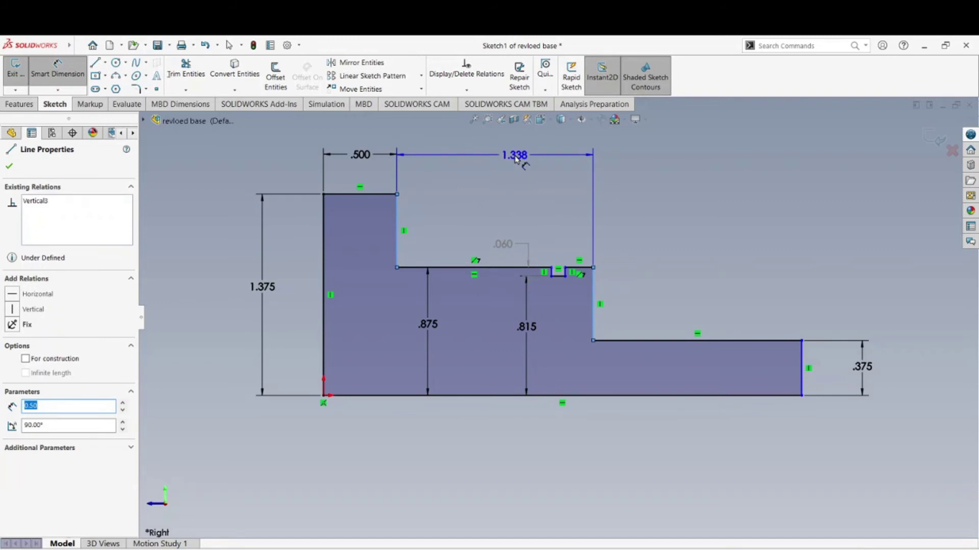
left_click(516, 160)
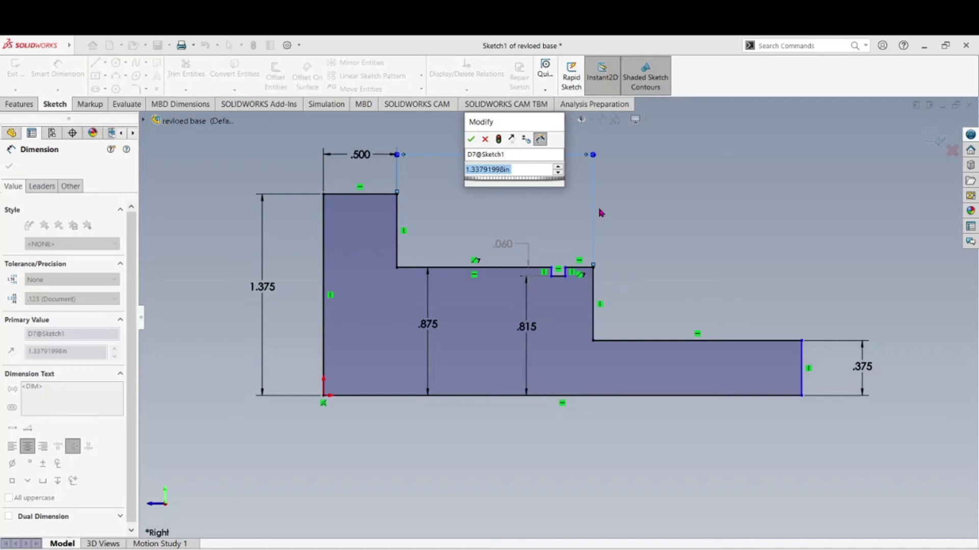
type("1.34")
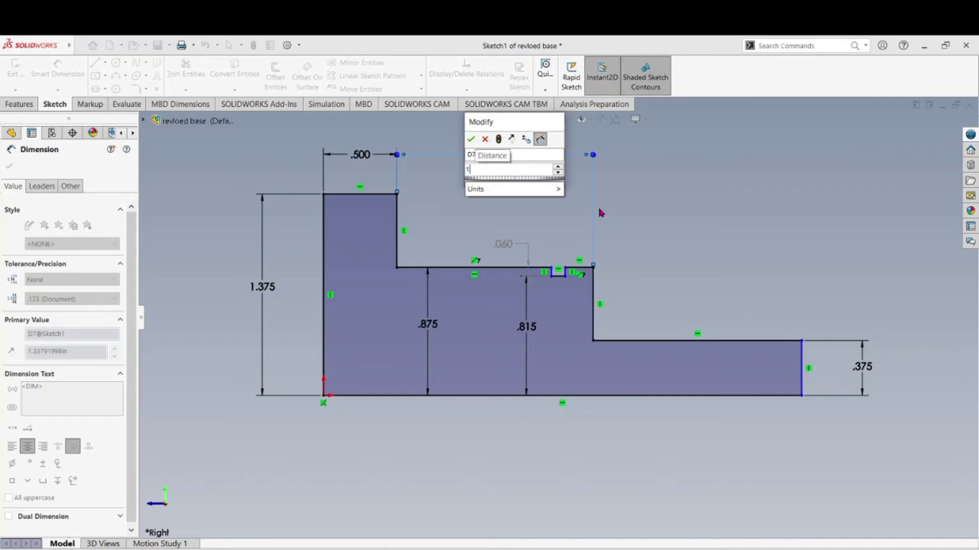
key("Return")
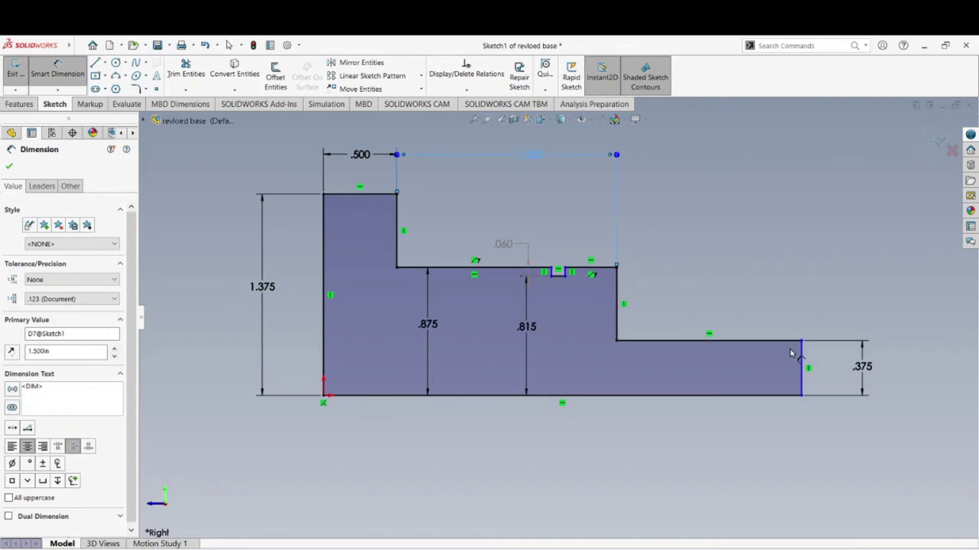
Step: Dimension the shaft's length from the middle step's end line to the shaft's end line as 2 in, aligned with the other width dimensions
mouse_move(801, 370)
left_mouse_down()
mouse_move(632, 352)
mouse_move(622, 288)
left_mouse_up()
left_click(618, 279)
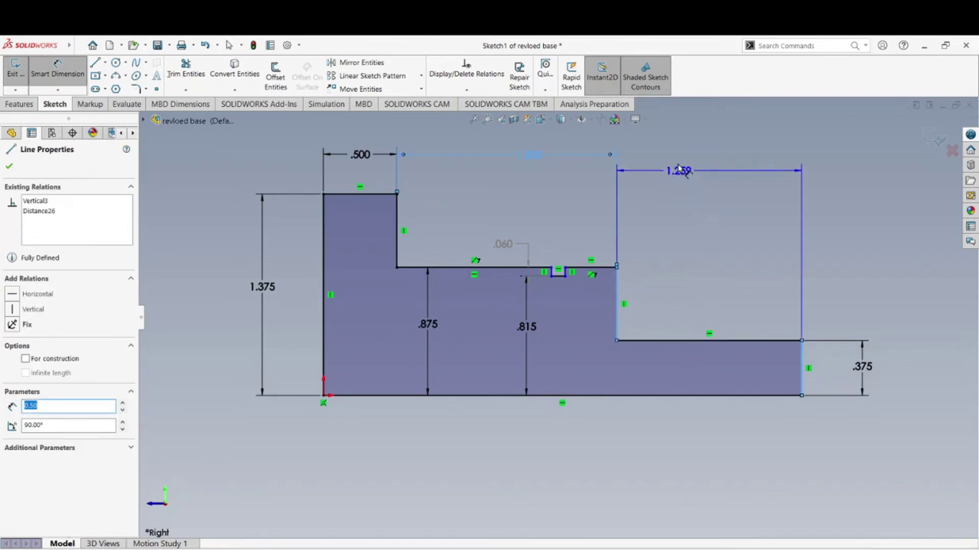
left_click(680, 153)
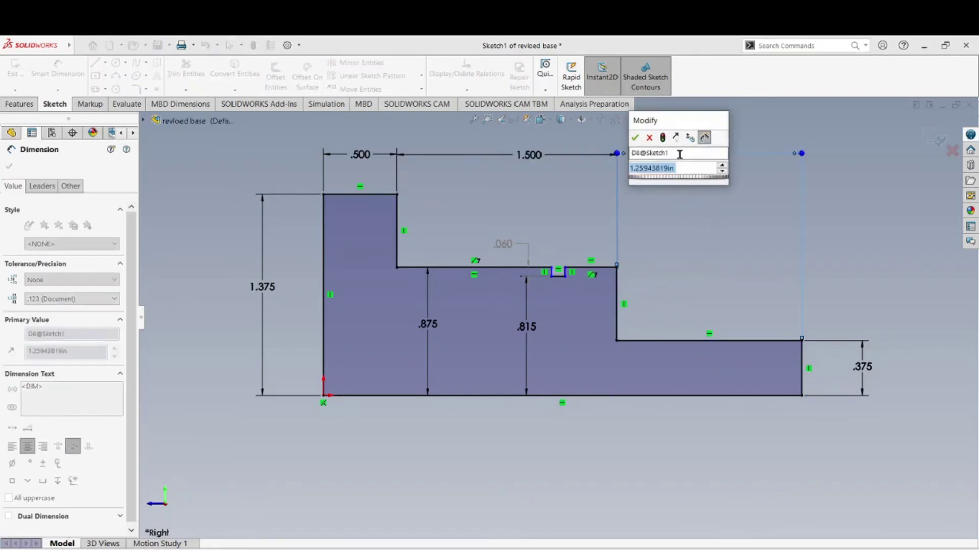
type("2")
key("Return")
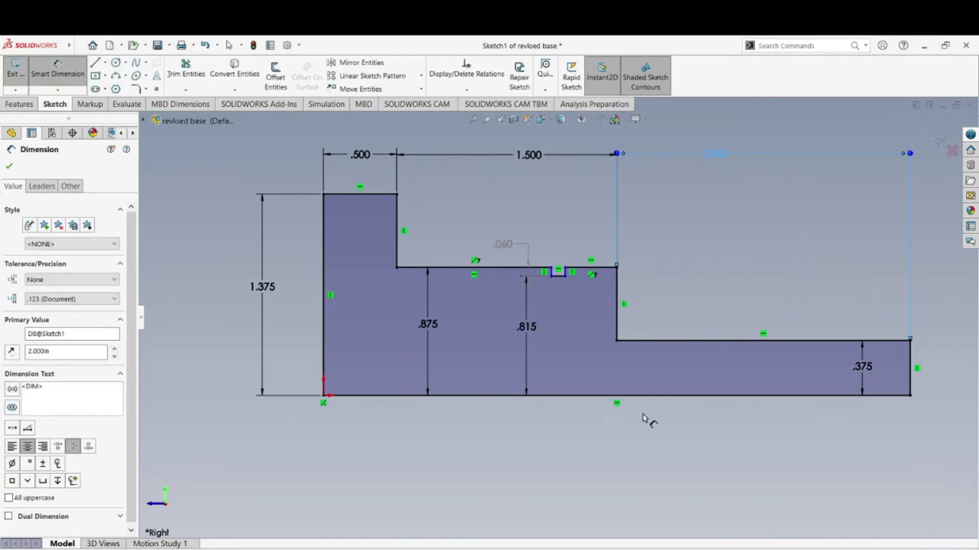
Step: Add a driven overall length dimension between the profile's two outermost vertical lines, placed below the profile
left_click(324, 349)
left_click(910, 380)
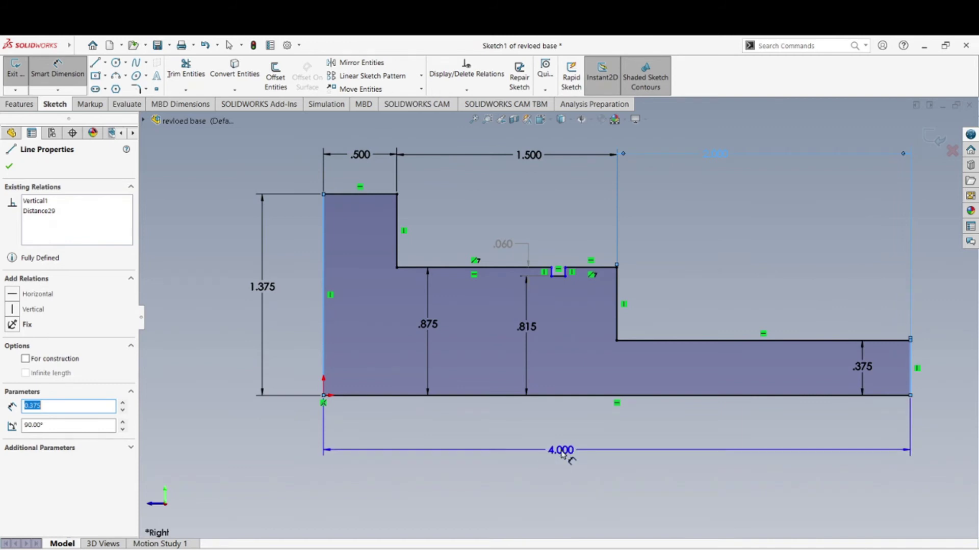
left_click(562, 458)
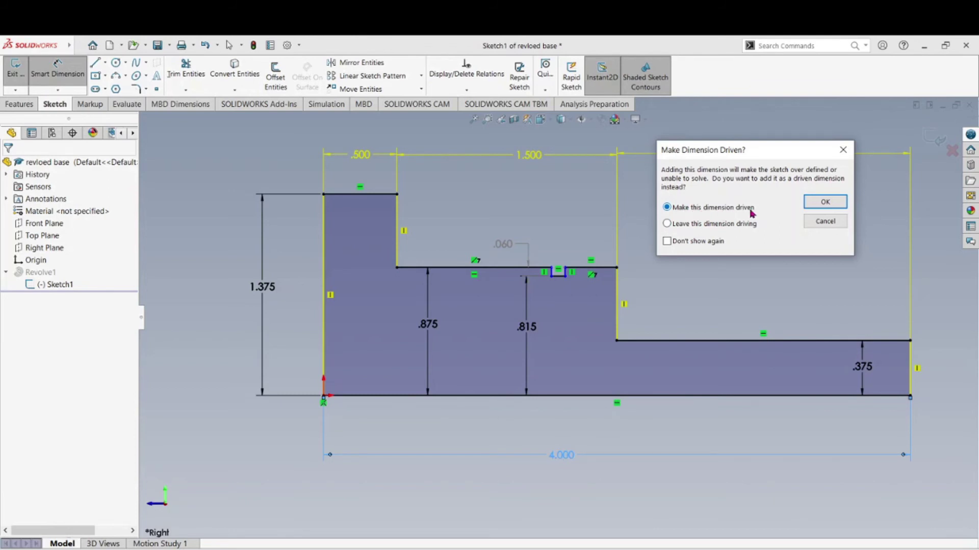
left_click(824, 203)
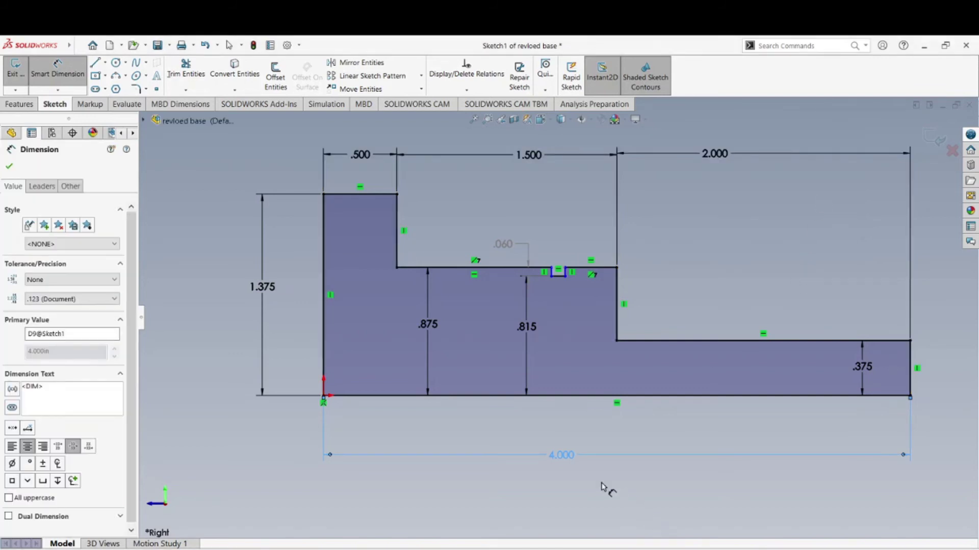
left_click(571, 499)
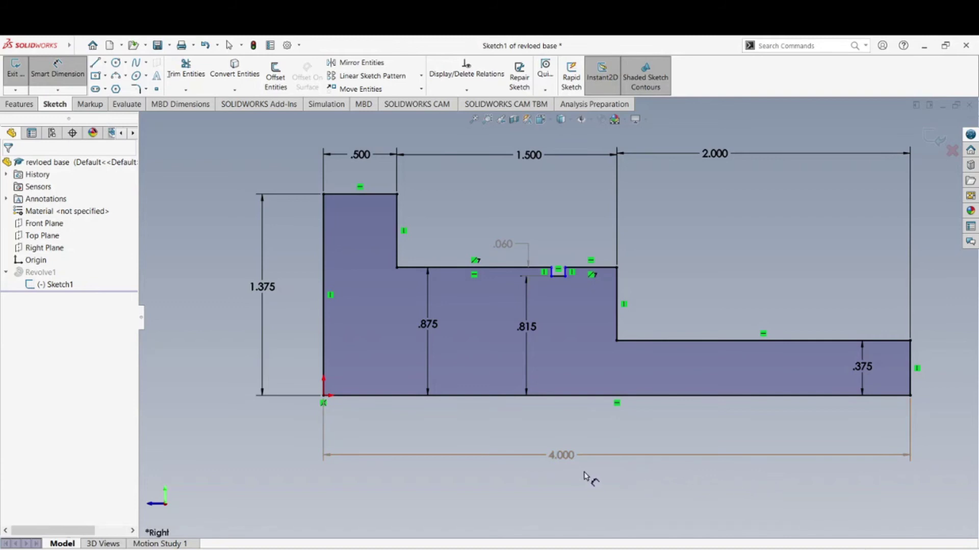
left_click(567, 458)
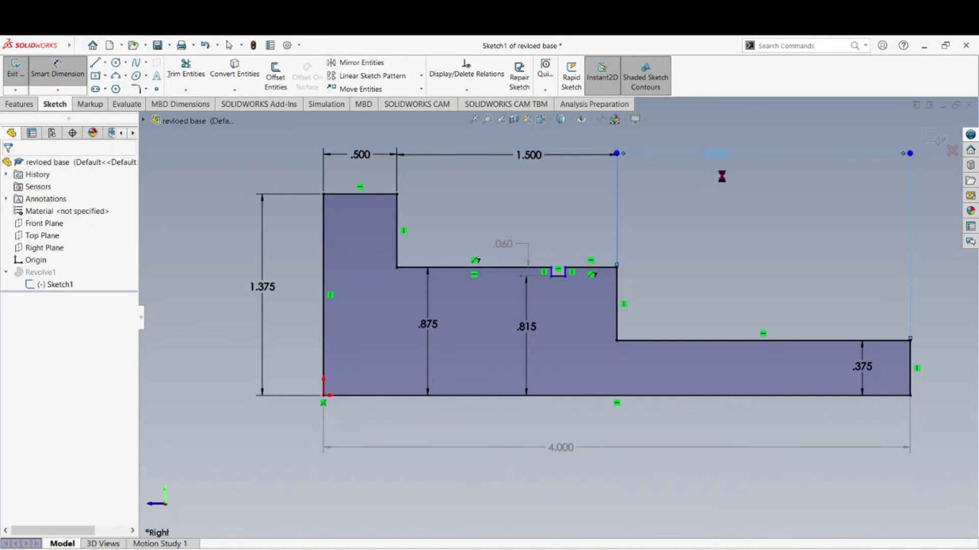
Step: Set the shaft's length dimension to 2.2 in
double_click(713, 161)
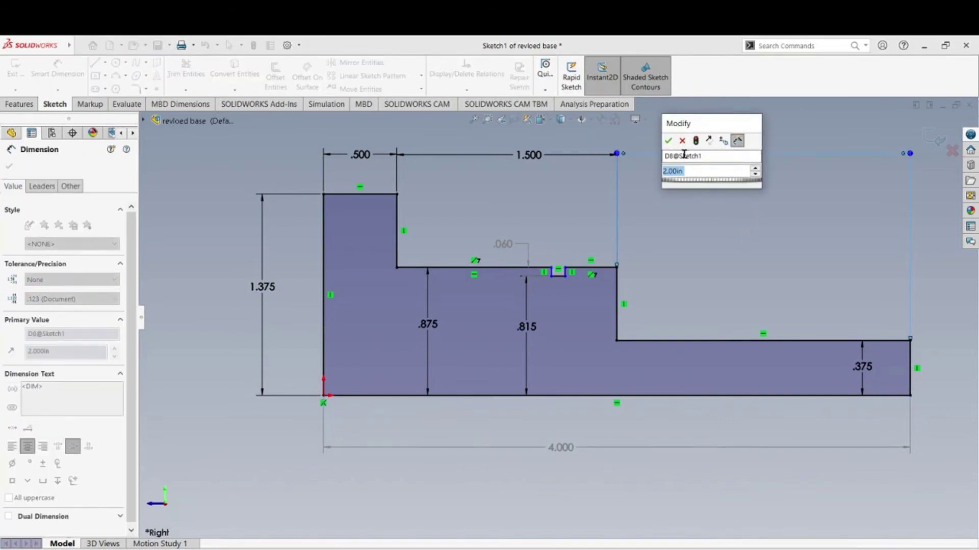
left_click(668, 140)
left_click(740, 270)
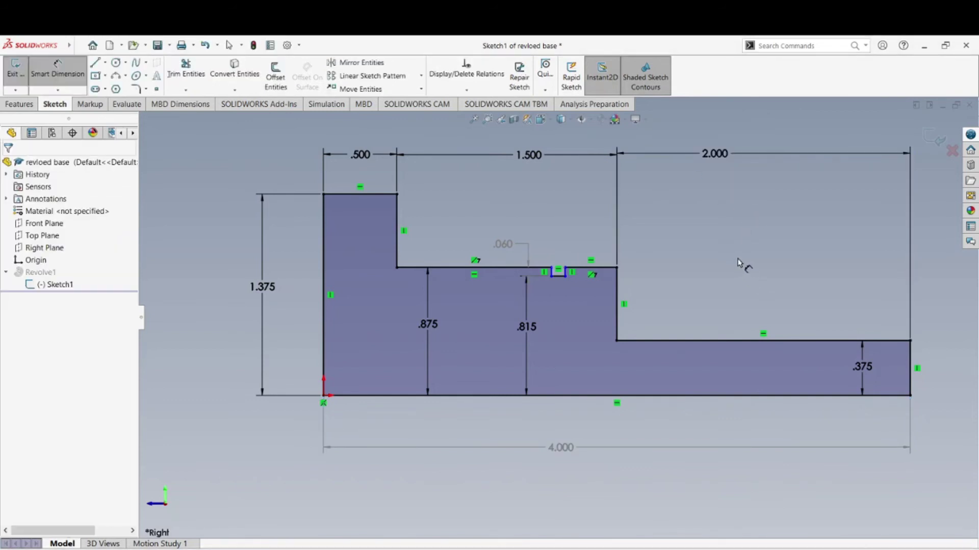
left_click(715, 155)
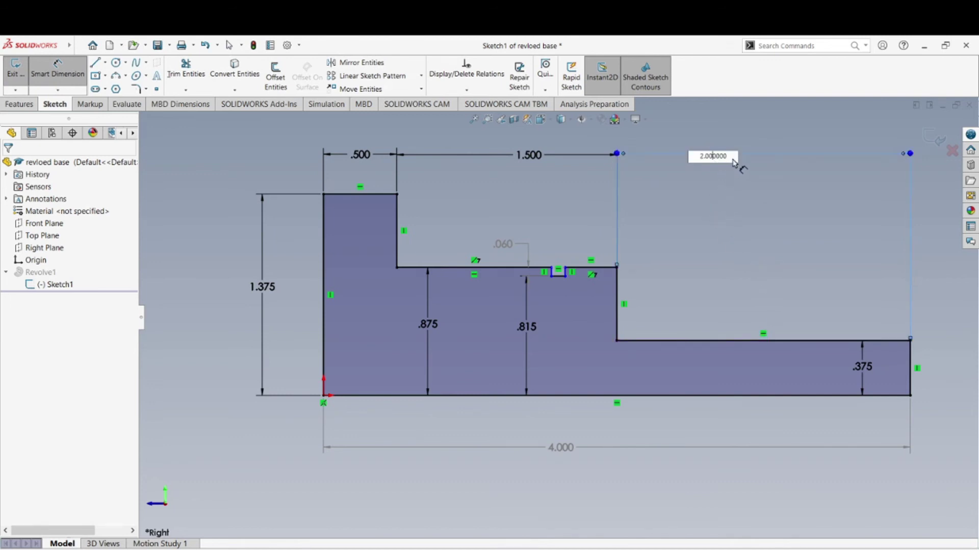
double_click(719, 156)
type("2.2")
key("Return")
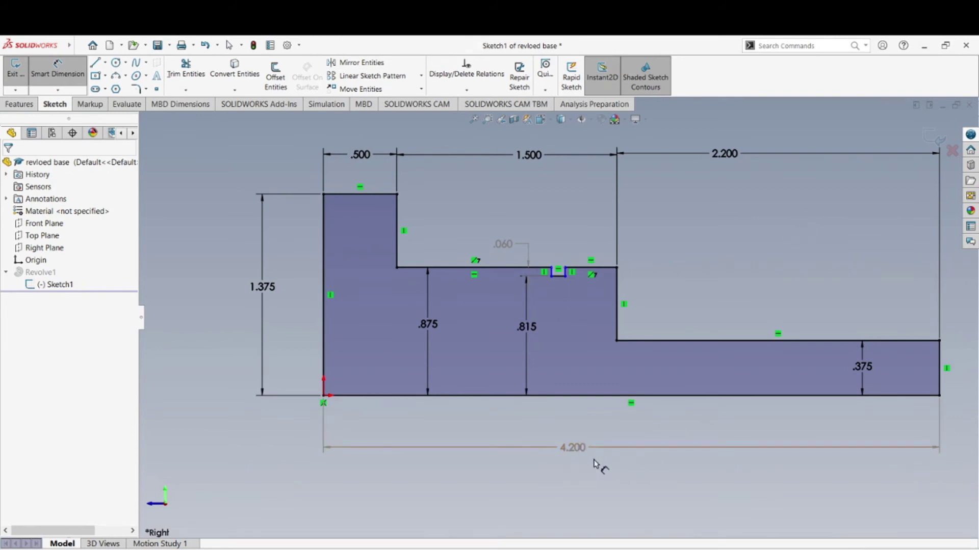
Step: Set the shaft's length dimension back to 2 in
left_click(728, 156)
double_click(725, 153)
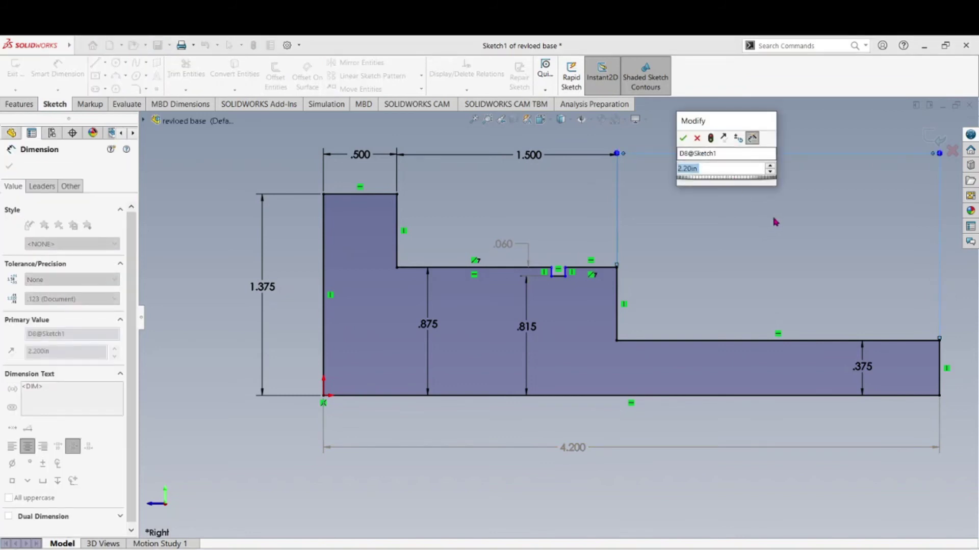
type("2")
key("Return")
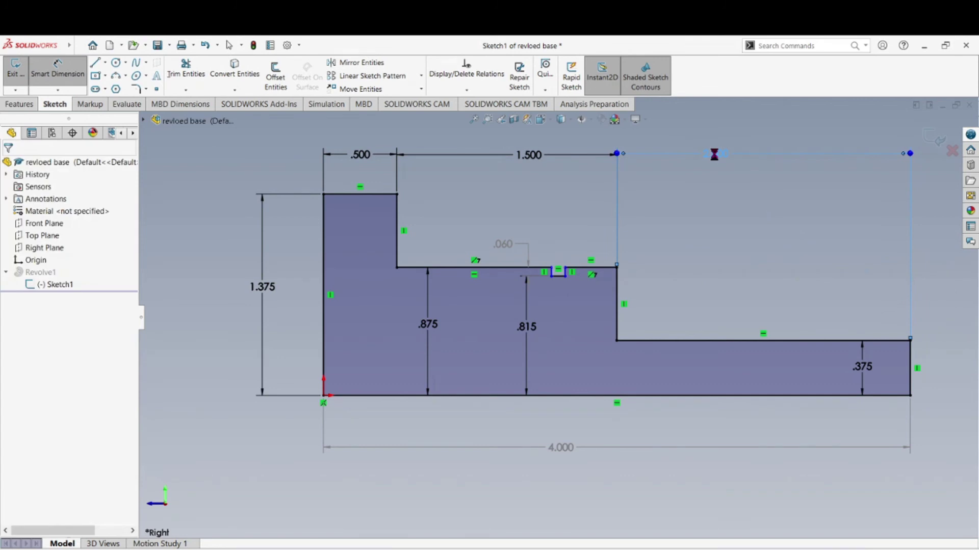
Step: Reopen the shaft's length dimension, replace the mistaken entry of 12, and confirm 2 in
double_click(716, 154)
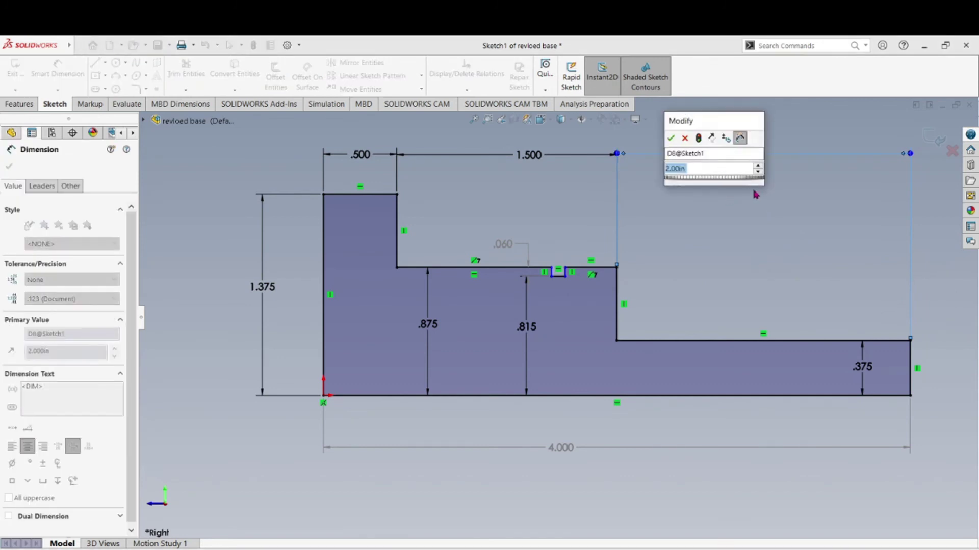
type("12")
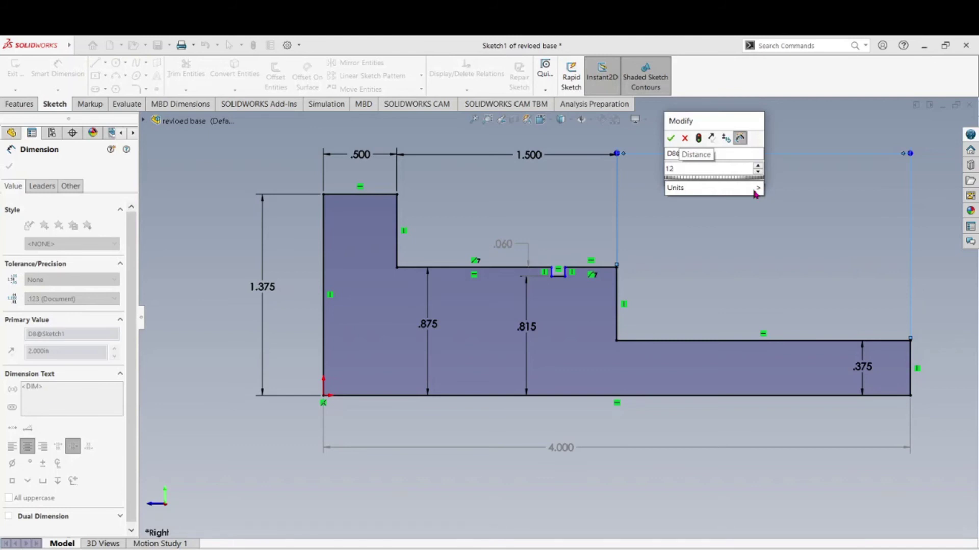
key("BackSpace")
key("BackSpace")
type("2")
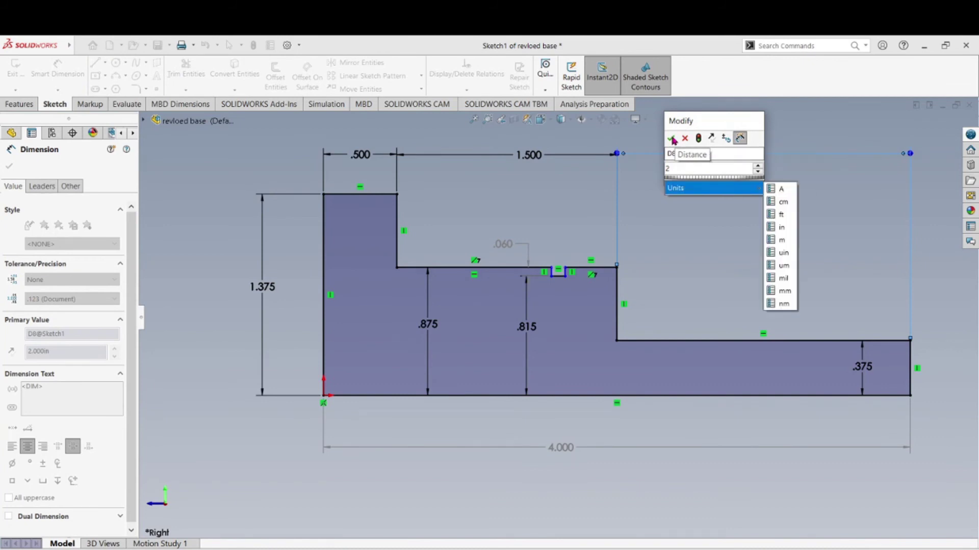
left_click(672, 139)
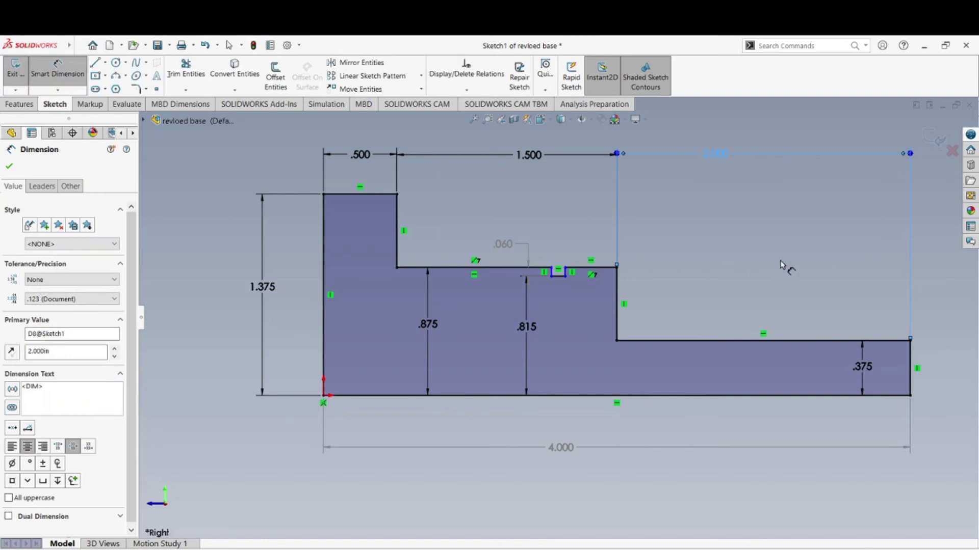
left_click_drag(716, 154, 768, 154)
left_click(761, 263)
Step: Dimension the horizontal distance from the flange's inner vertical line to the groove's nearer side wall, placed above the middle step
scroll(666, 312, "up", 1)
scroll(583, 284, "down", 4)
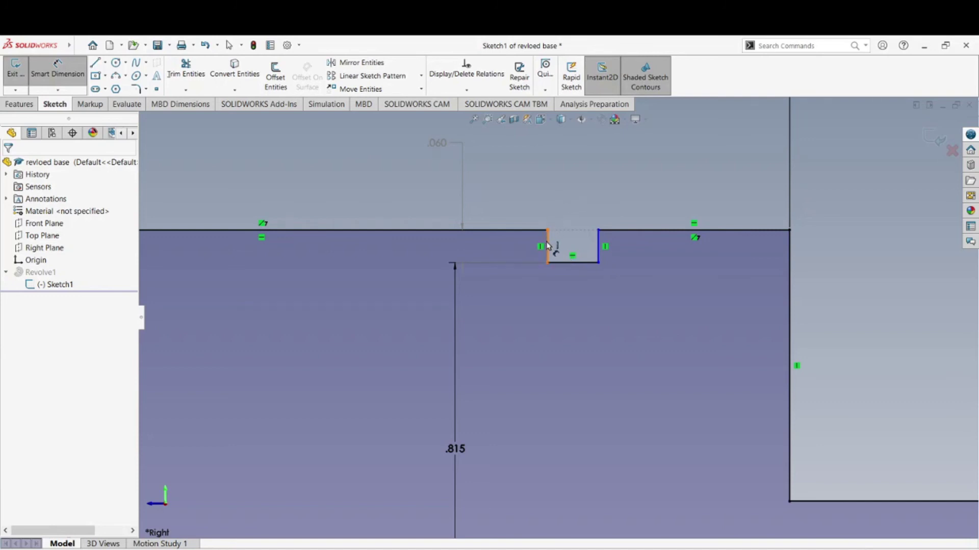
scroll(546, 245, "up", 3)
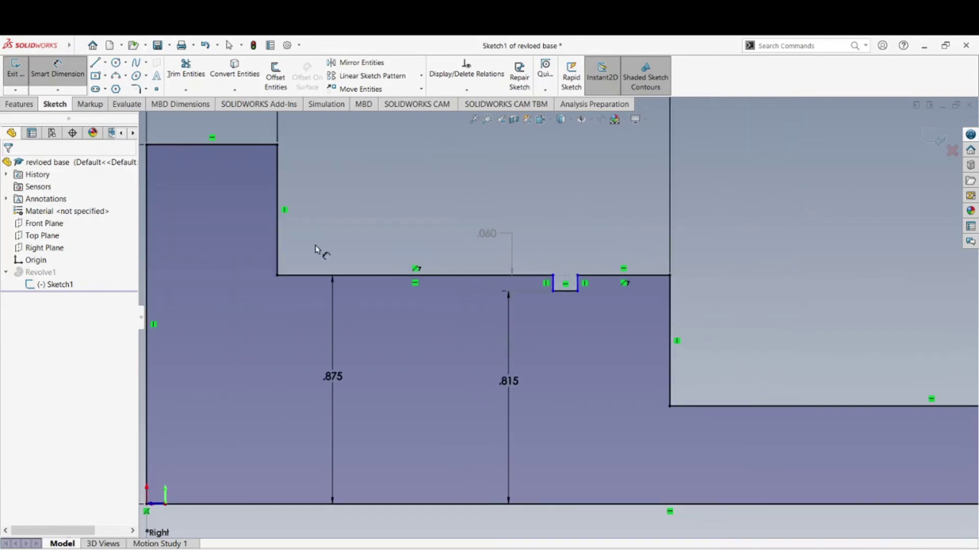
left_click_drag(278, 245, 555, 284)
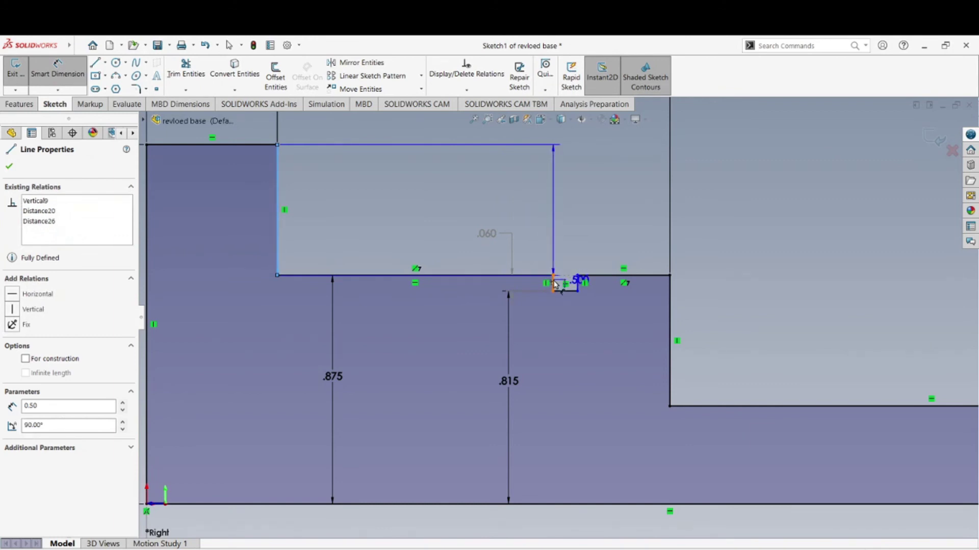
left_click(556, 285)
left_click(439, 214)
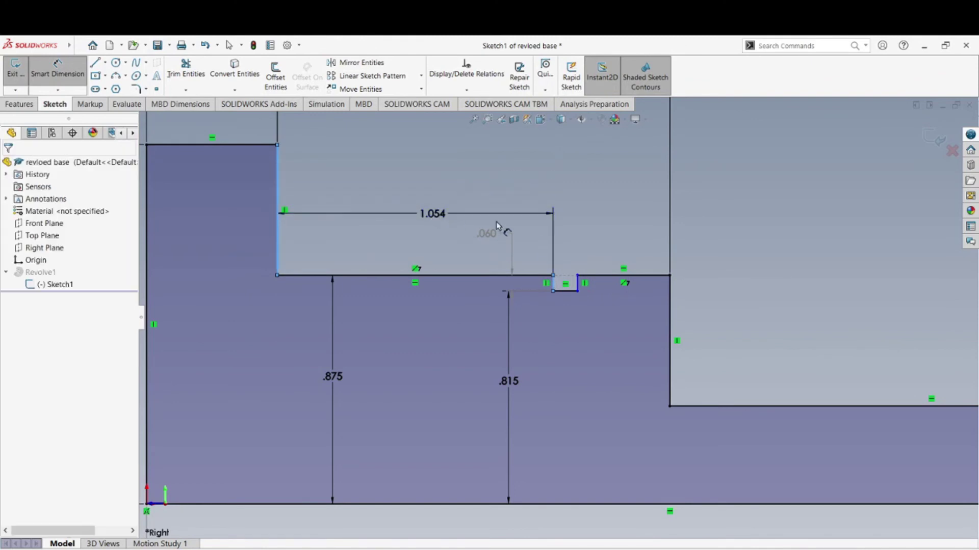
key("Return")
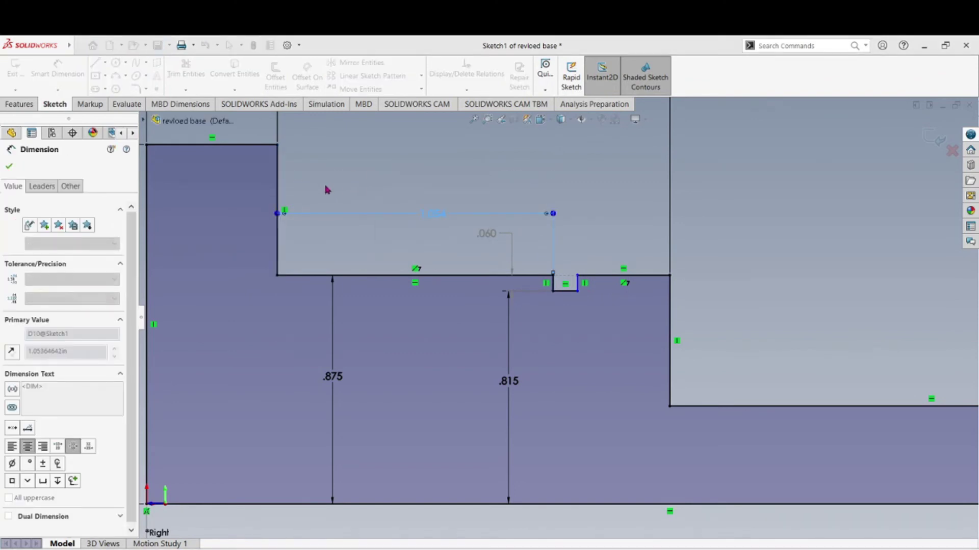
Step: Dimension the horizontal distance from the flange's inner vertical line to the groove's farther side wall, placed above the previous dimension
mouse_move(277, 183)
left_mouse_down()
mouse_move(578, 273)
mouse_move(578, 284)
left_mouse_up()
left_click(577, 282)
left_click(484, 169)
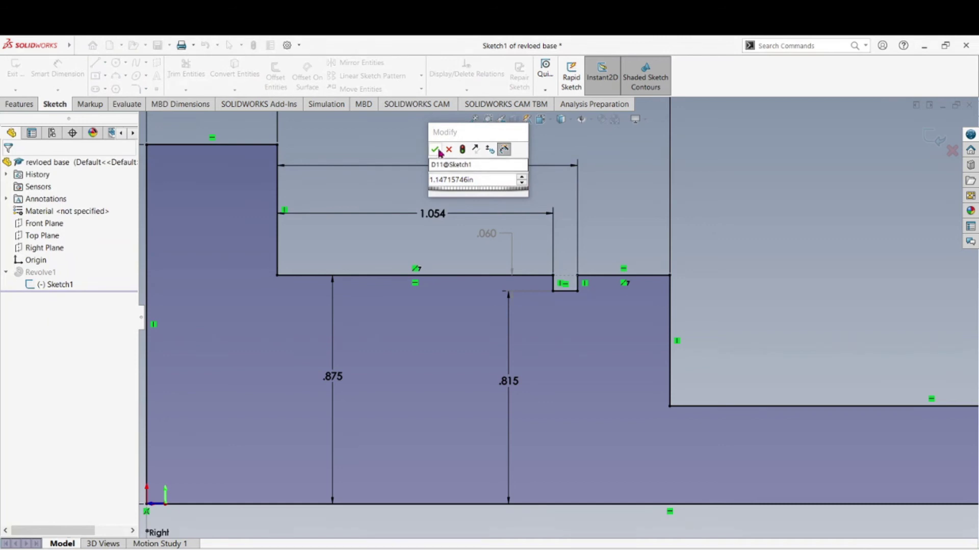
key("Return")
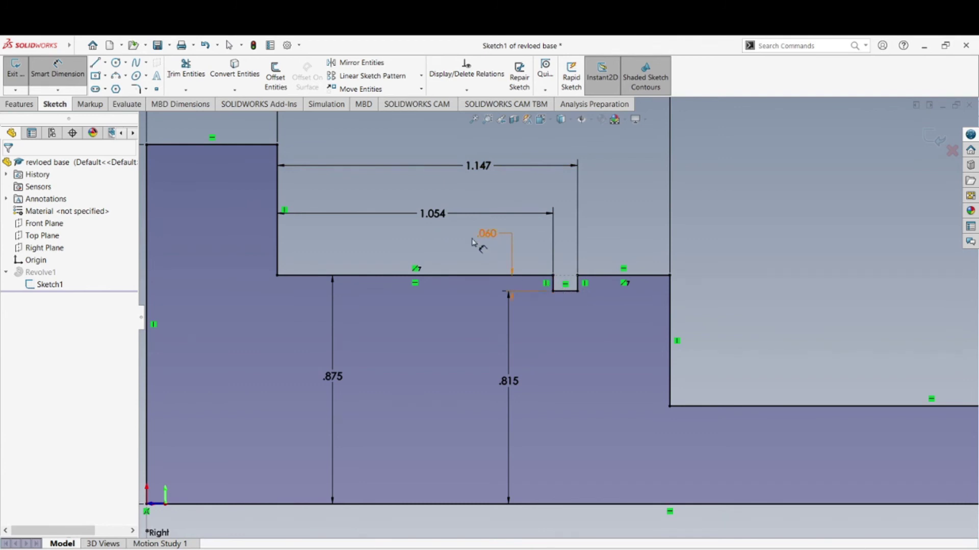
Step: Delete both horizontal dimensions running from the flange's inner vertical line to the groove's side walls
left_click(440, 215)
key("Return")
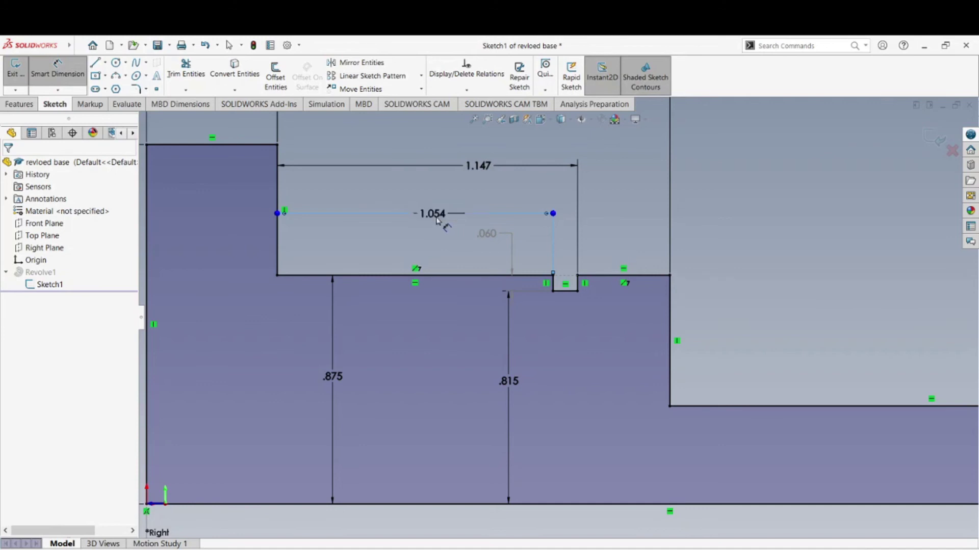
left_click(303, 219)
key("Delete")
left_click(362, 169)
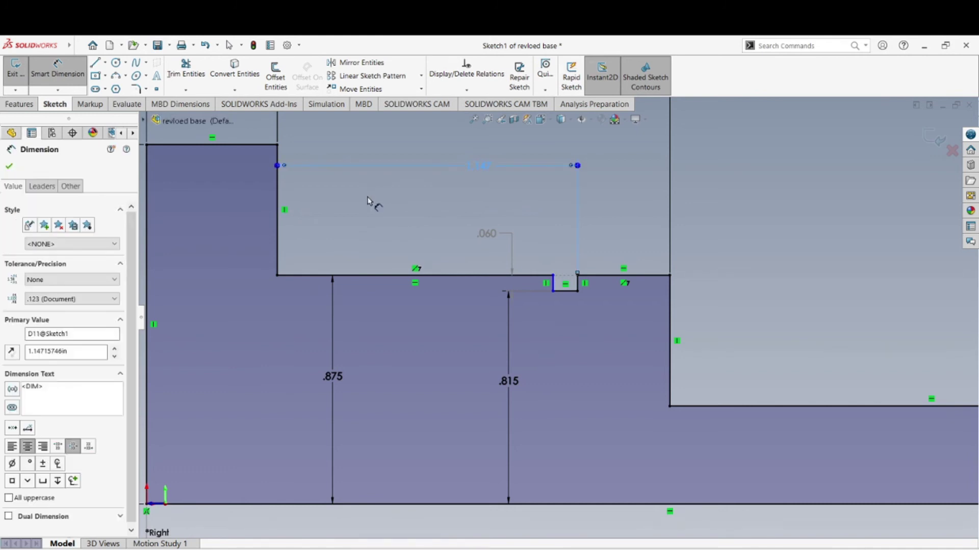
key("Delete")
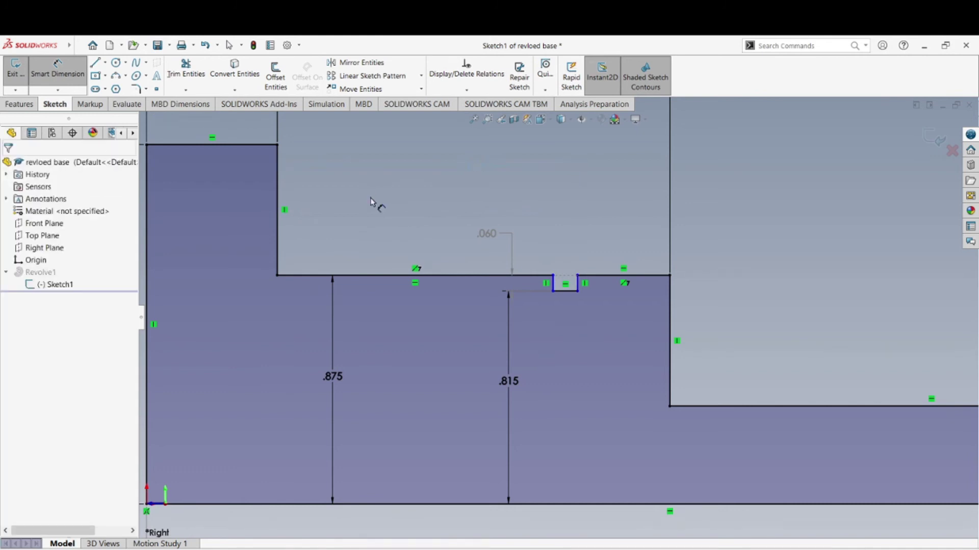
Step: Dimension the groove's width between its two side walls as .06 in and place its text clear of the extension lines
left_click(558, 287)
left_click(577, 285)
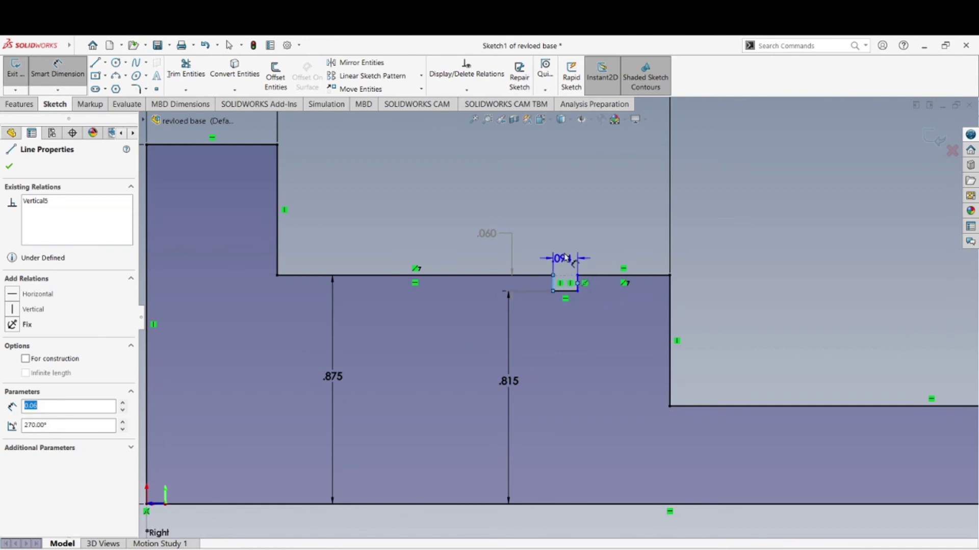
left_click(597, 228)
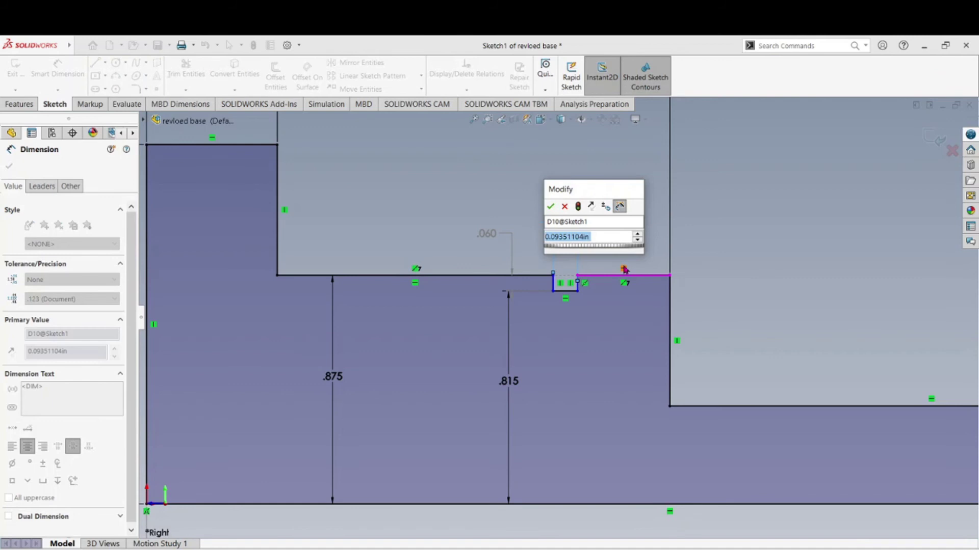
type(".06")
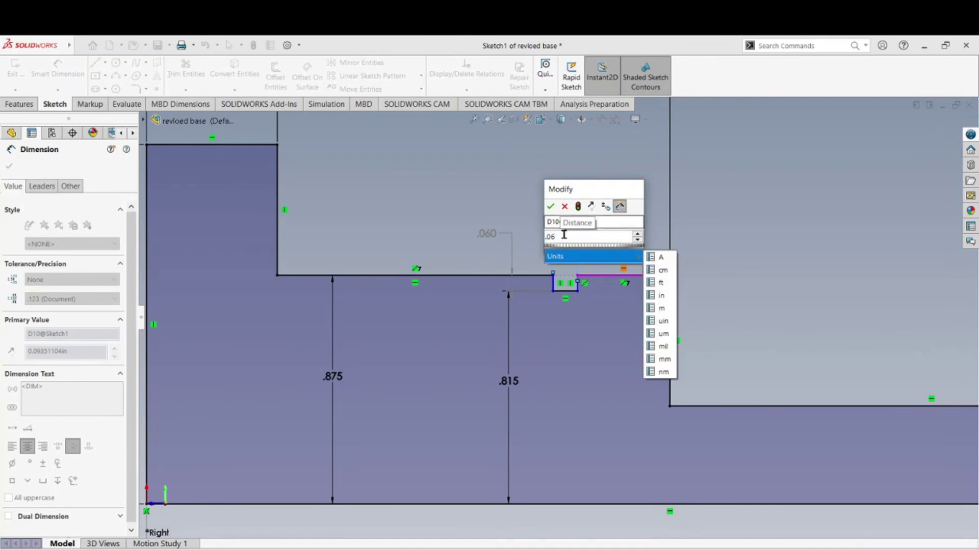
left_click(550, 206)
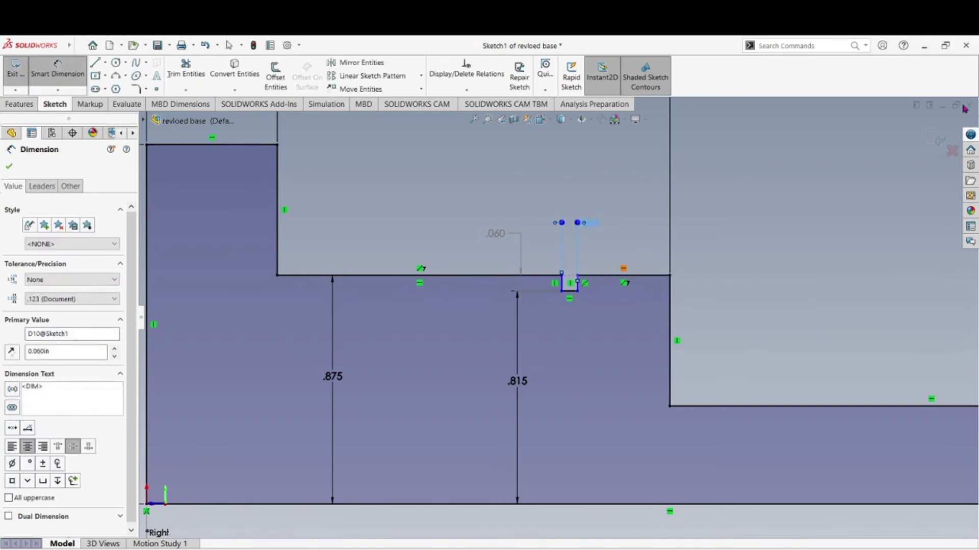
left_click(765, 248)
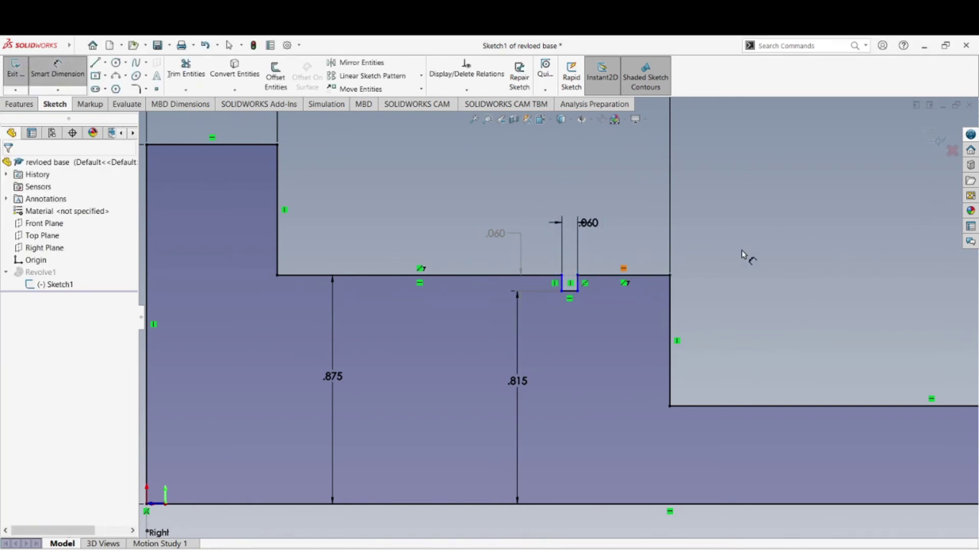
left_click(619, 217)
left_click(701, 237)
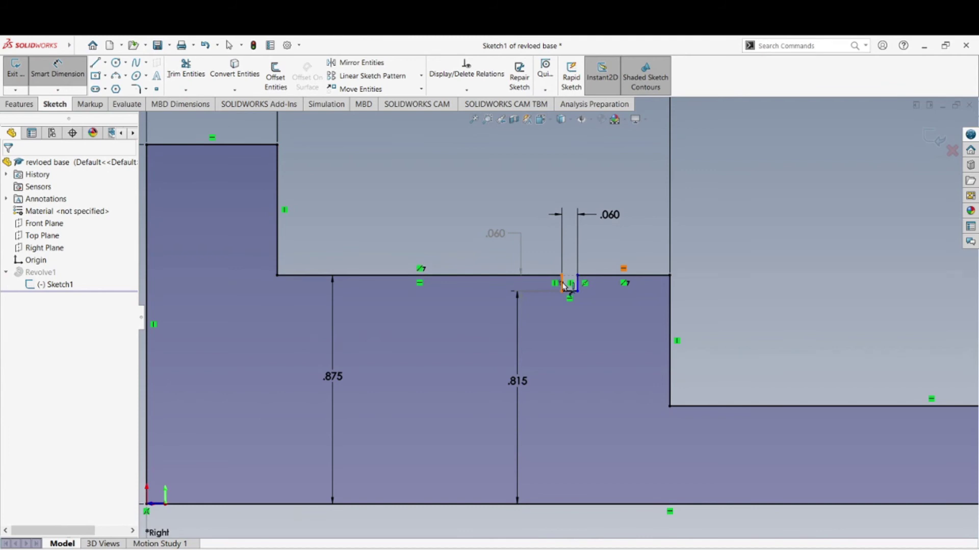
Step: Dimension the distance from the flange's inner vertical line to the groove's nearer side wall as 1.2 in
left_click(279, 245)
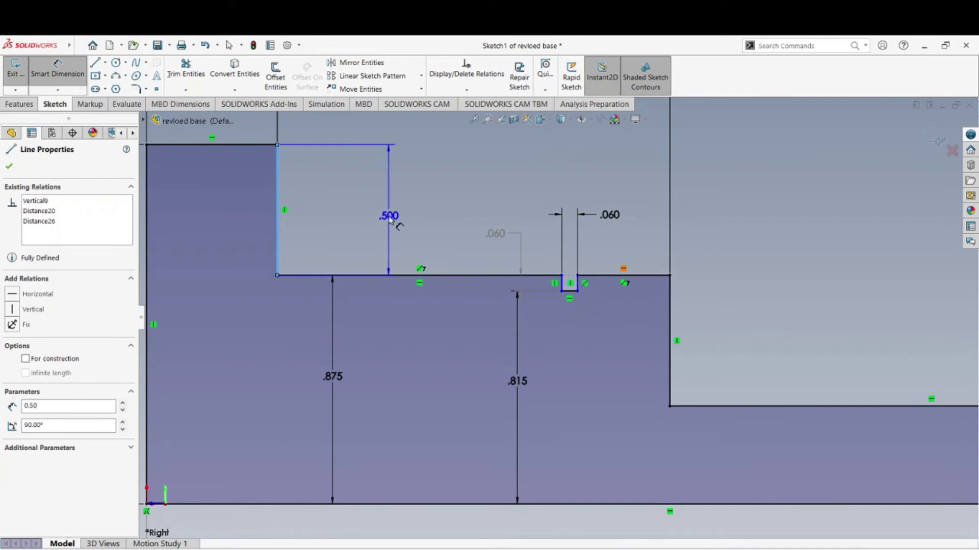
key("Escape")
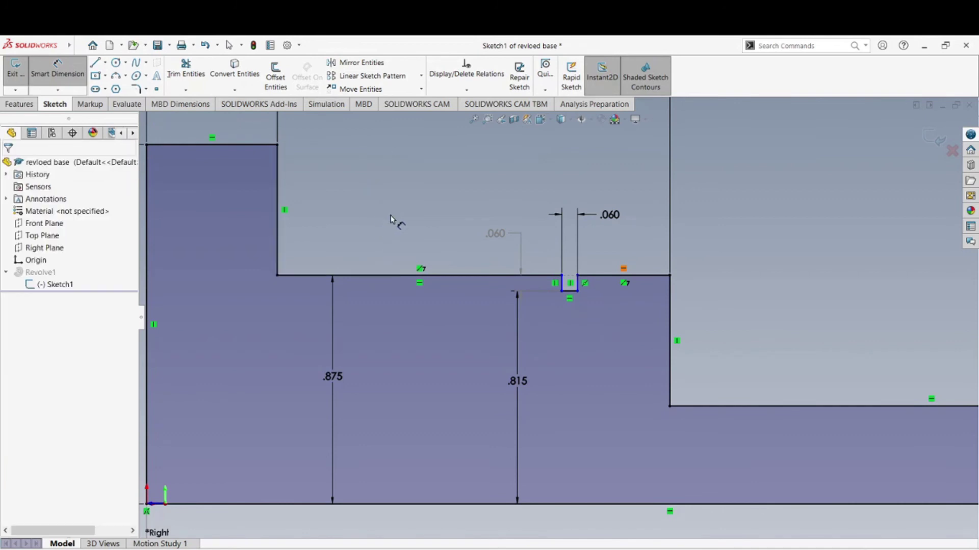
left_click(279, 245)
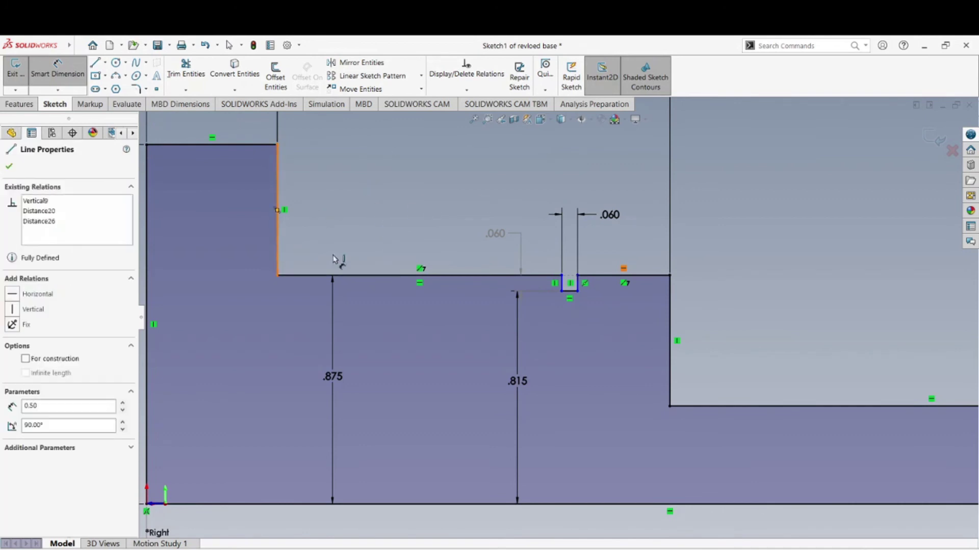
left_click(562, 288)
left_click(421, 184)
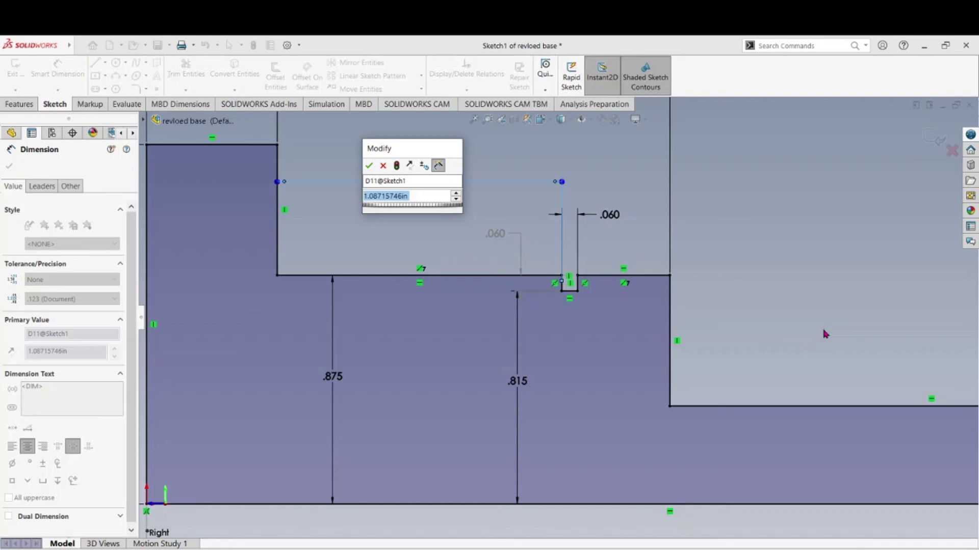
type("1.2")
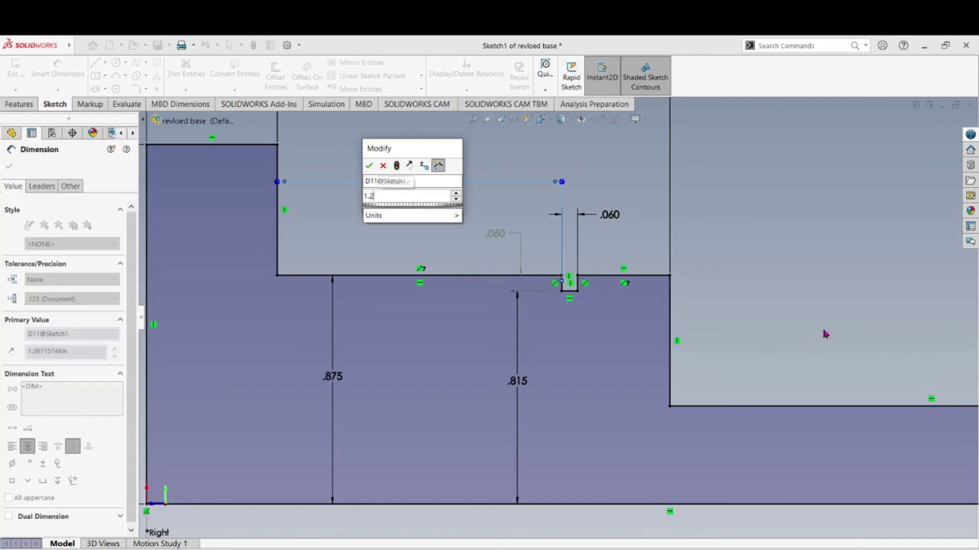
key("Return")
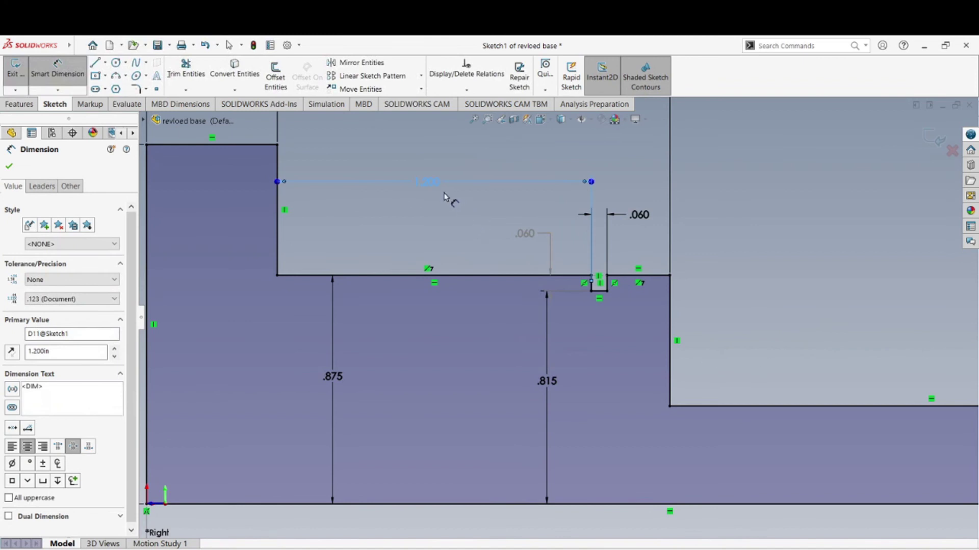
Step: Try 1.5 in for the groove's position dimension and restore it to 1.2 in
double_click(430, 184)
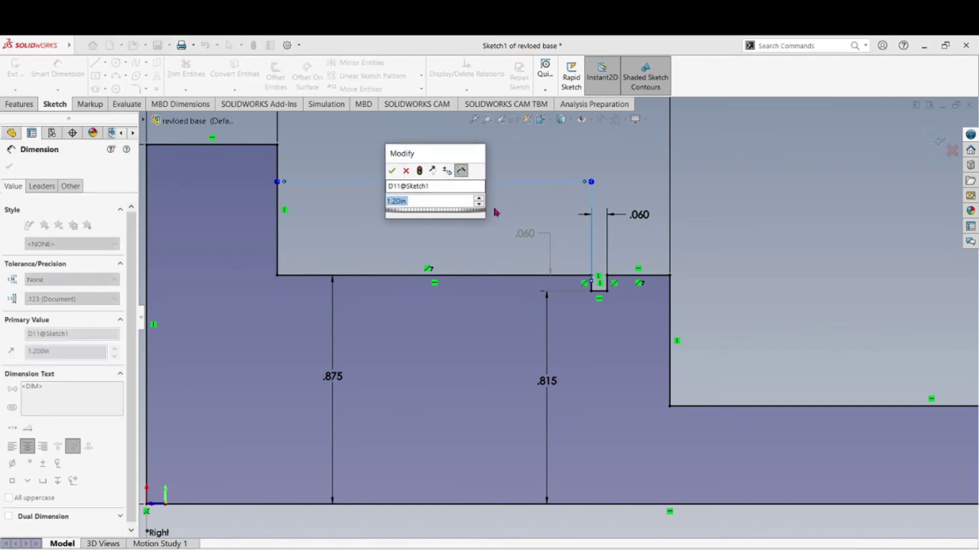
type("1.5")
key("Return")
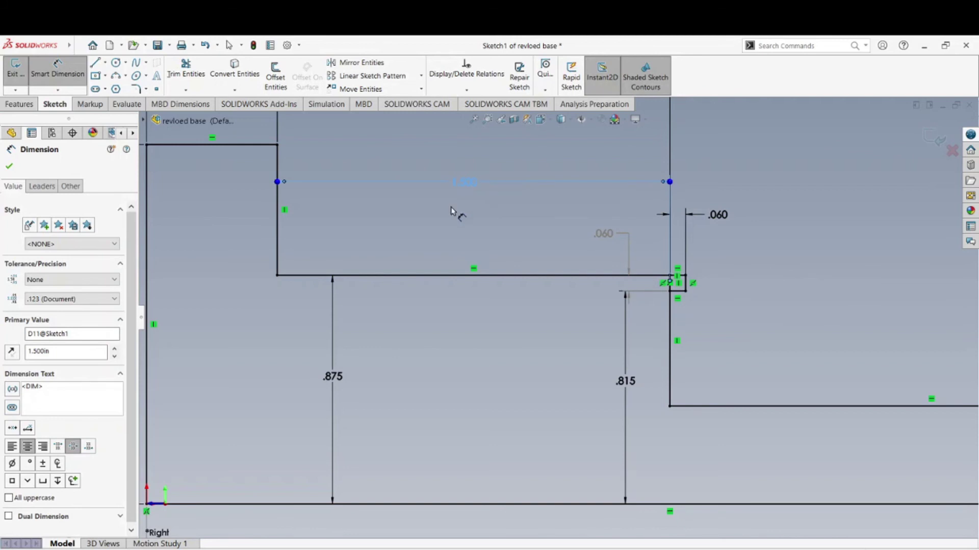
double_click(461, 183)
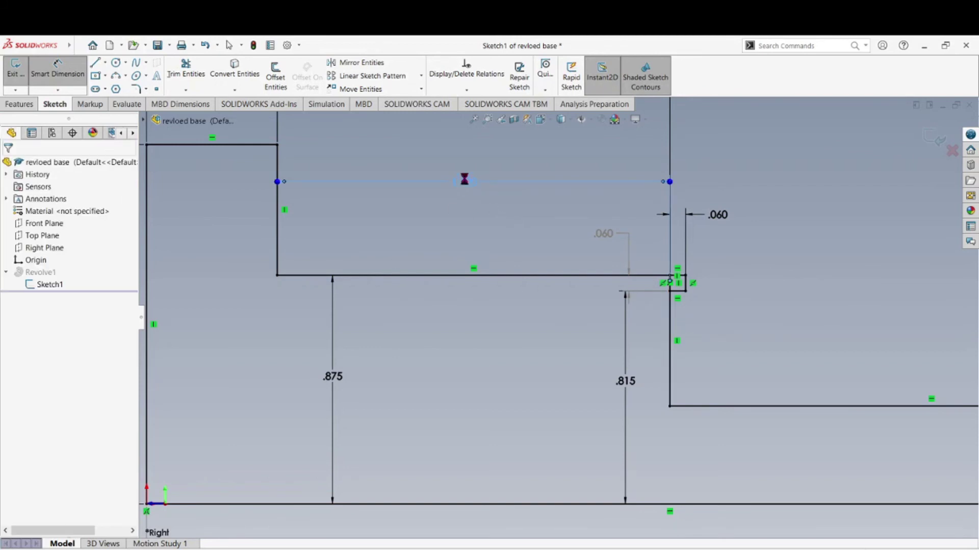
type("1.2")
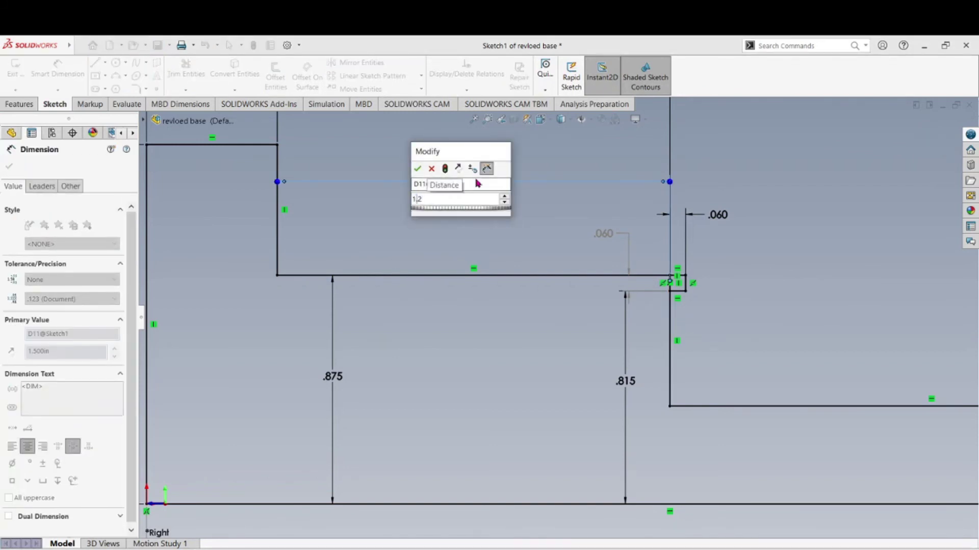
key("Return")
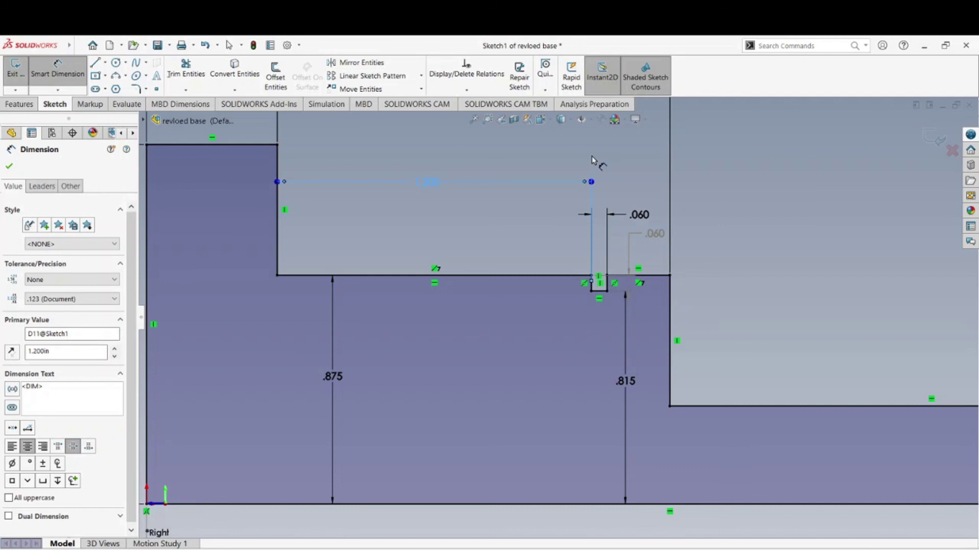
Step: Set the groove's position dimension from the flange's inner line with the expression 1.5-.260
key("f")
scroll(536, 234, "down", 3)
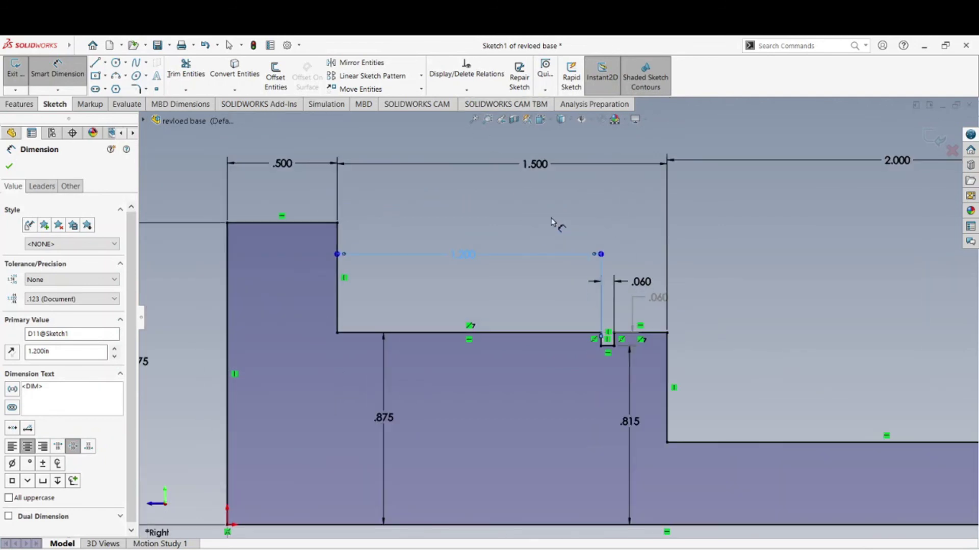
scroll(635, 315, "down", 3)
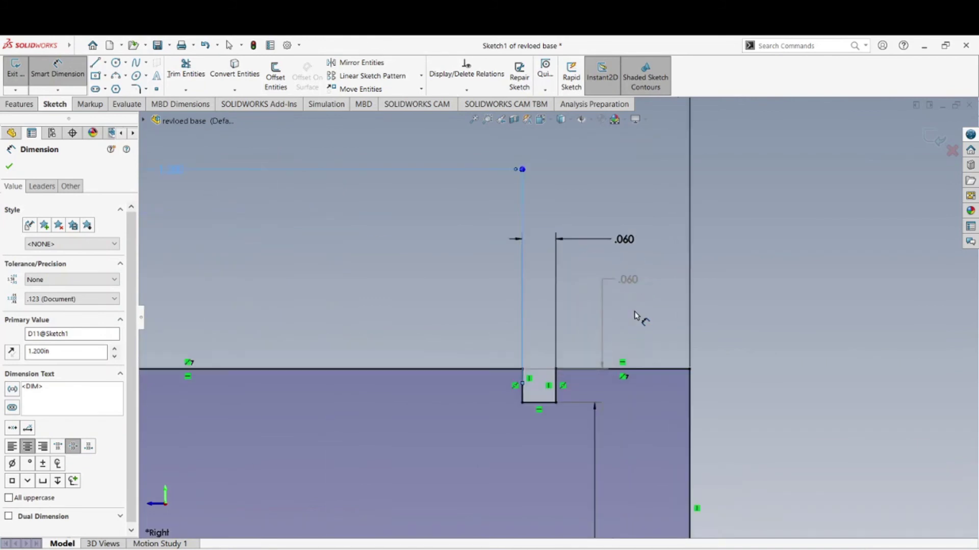
scroll(596, 343, "up", 2)
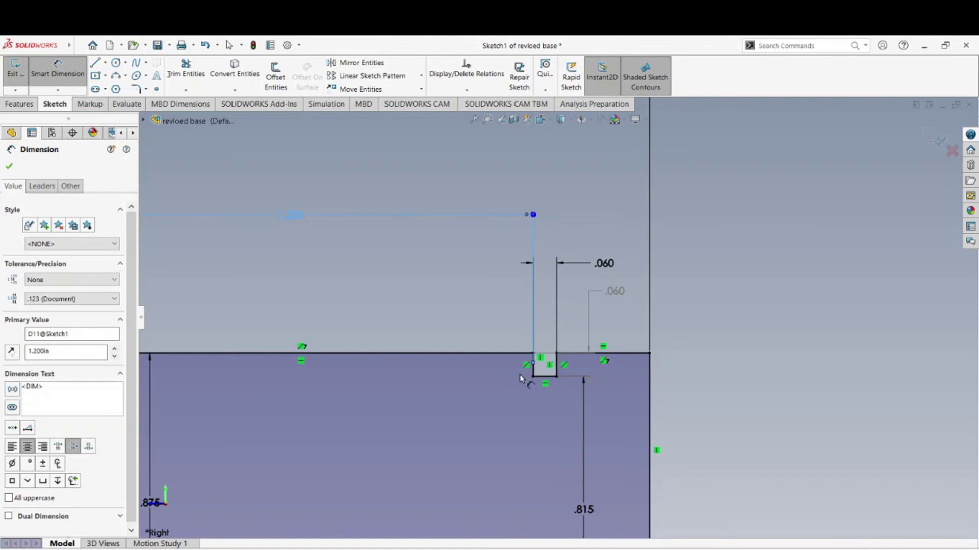
scroll(533, 374, "up", 2)
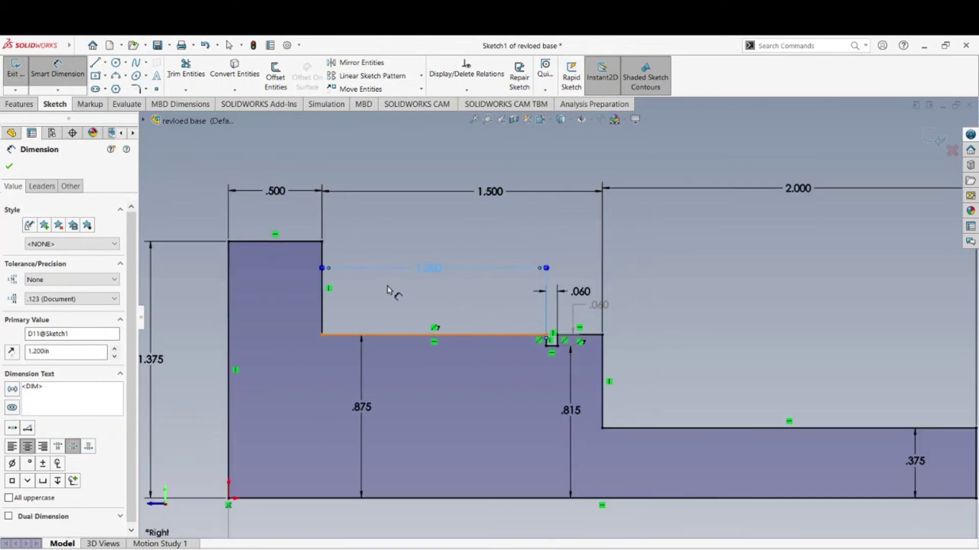
key("Escape")
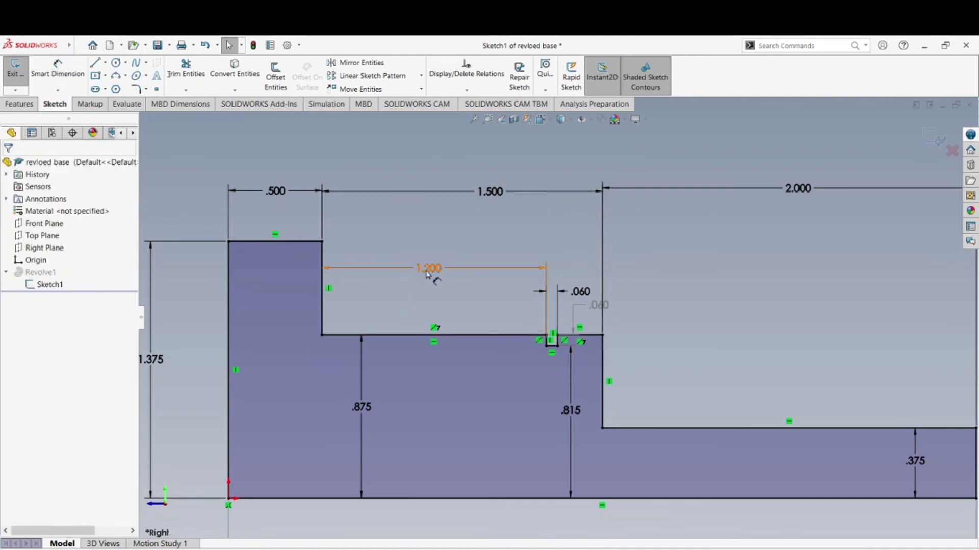
double_click(423, 273)
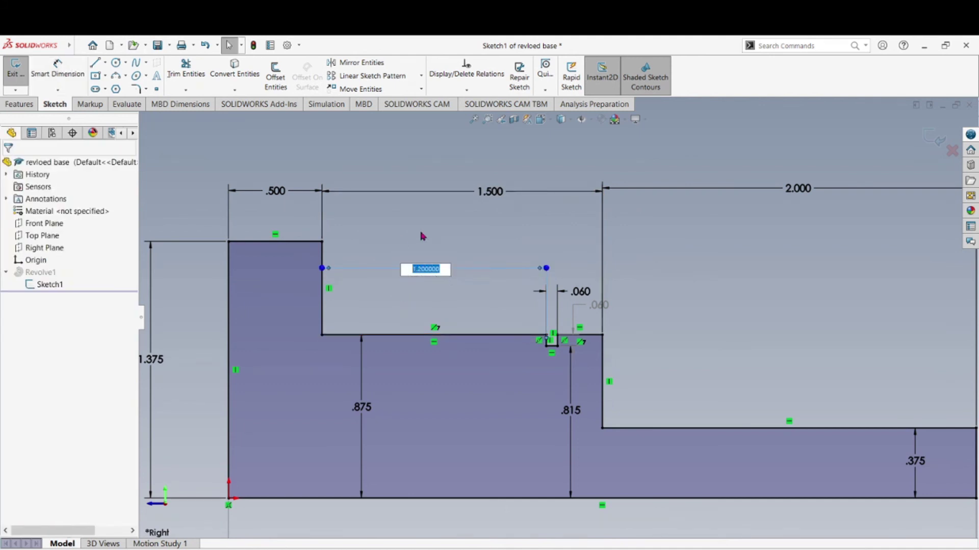
type("1.5-.260")
key("Return")
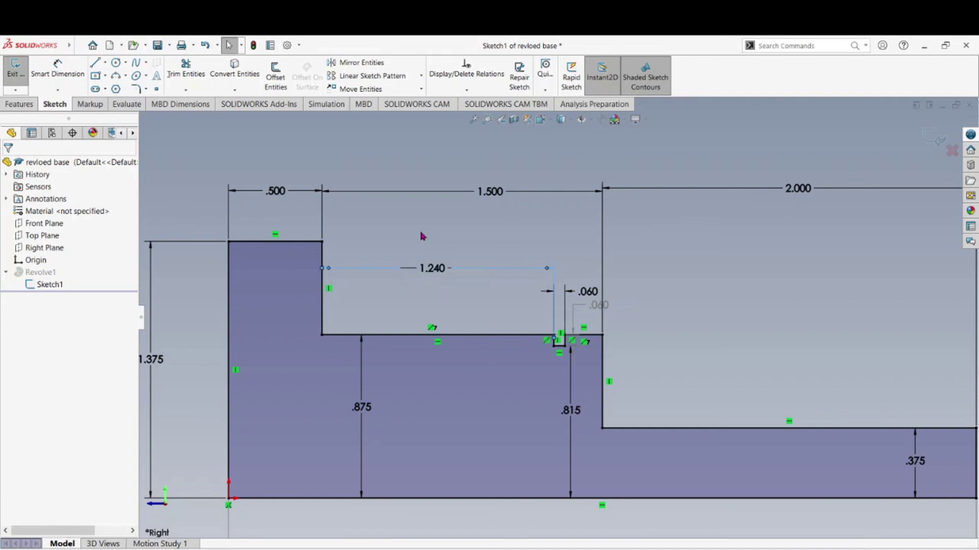
left_click(723, 295)
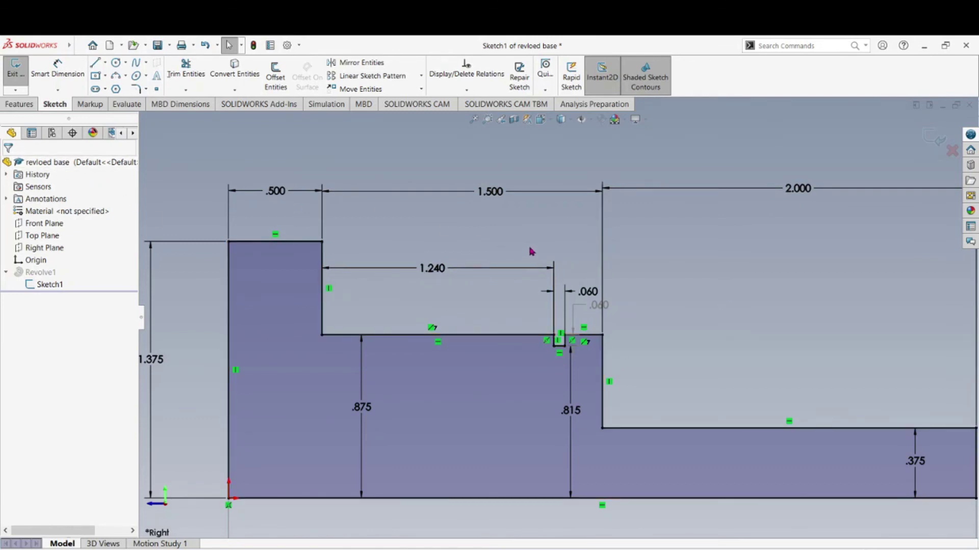
Step: Try to add a driving dimension between the groove's farther side wall and the vertical line ending the 1.5 in step, and delete it
scroll(558, 330, "down", 5)
left_click(540, 351)
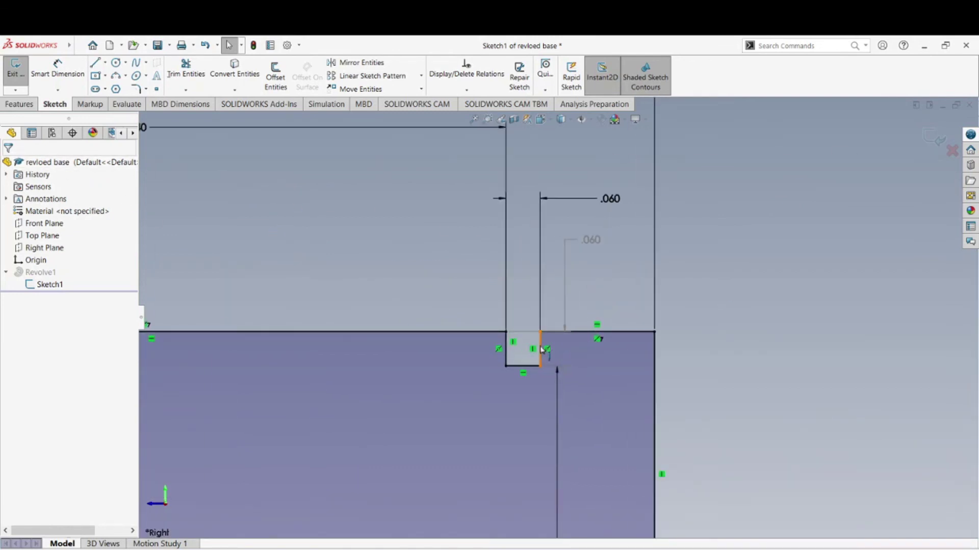
left_click(655, 360)
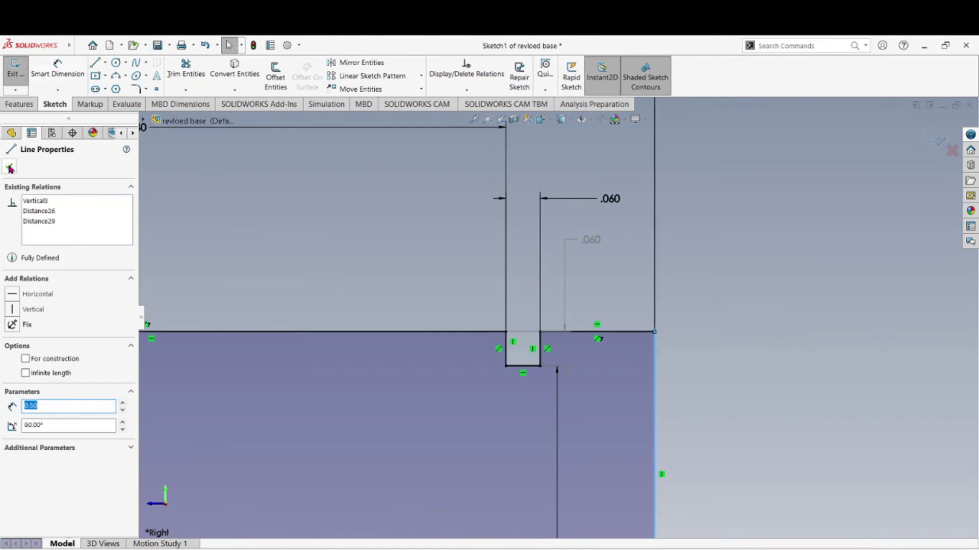
left_click(12, 132)
left_click(47, 77)
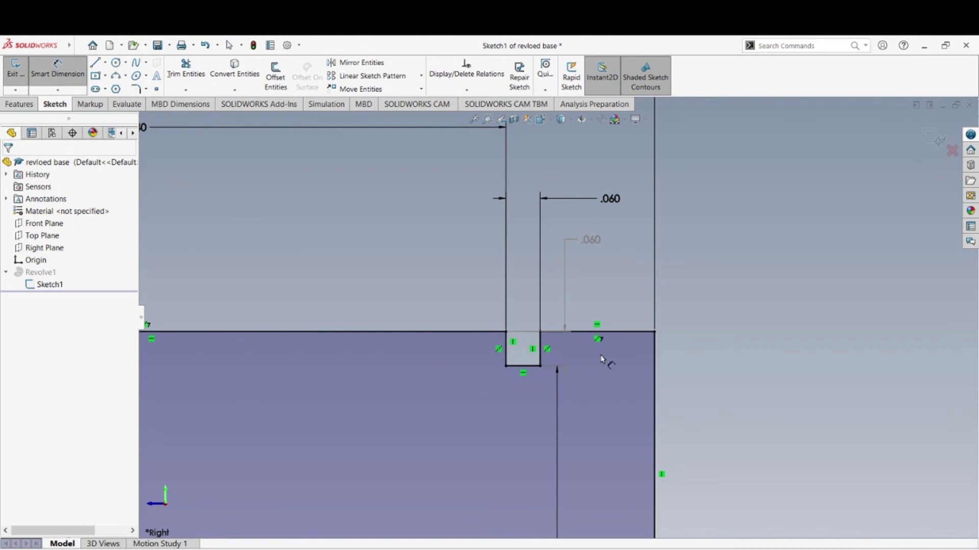
left_click(540, 357)
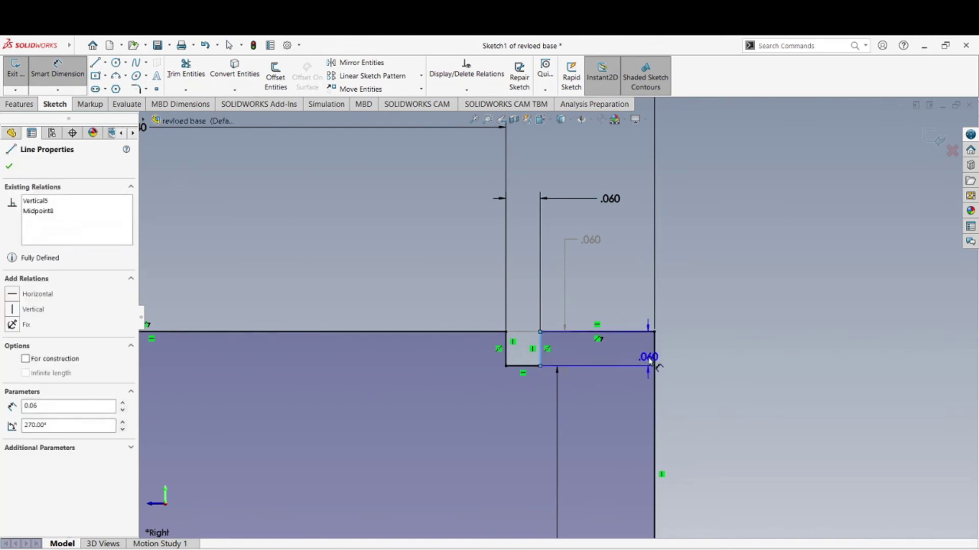
left_click(654, 356)
scroll(601, 312, "up", 3)
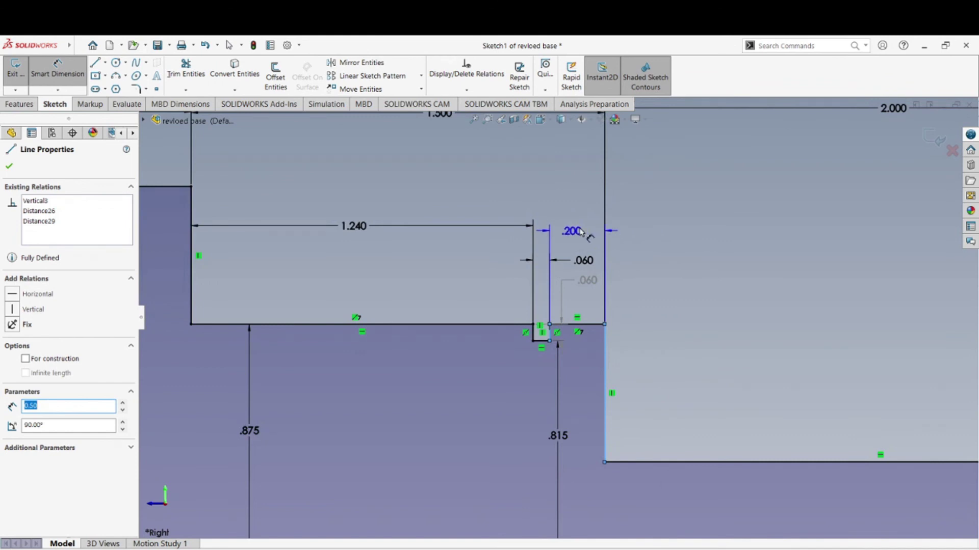
left_click(582, 233)
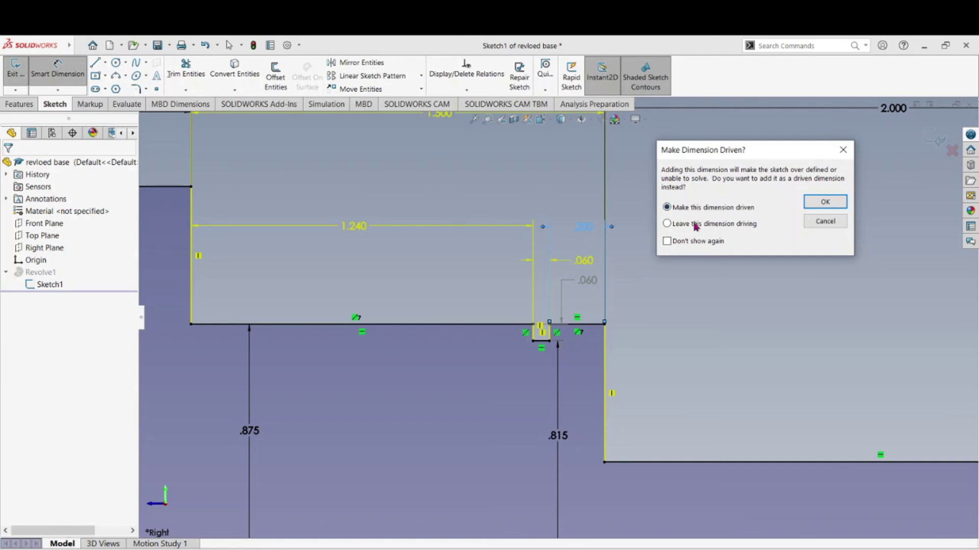
left_click(667, 224)
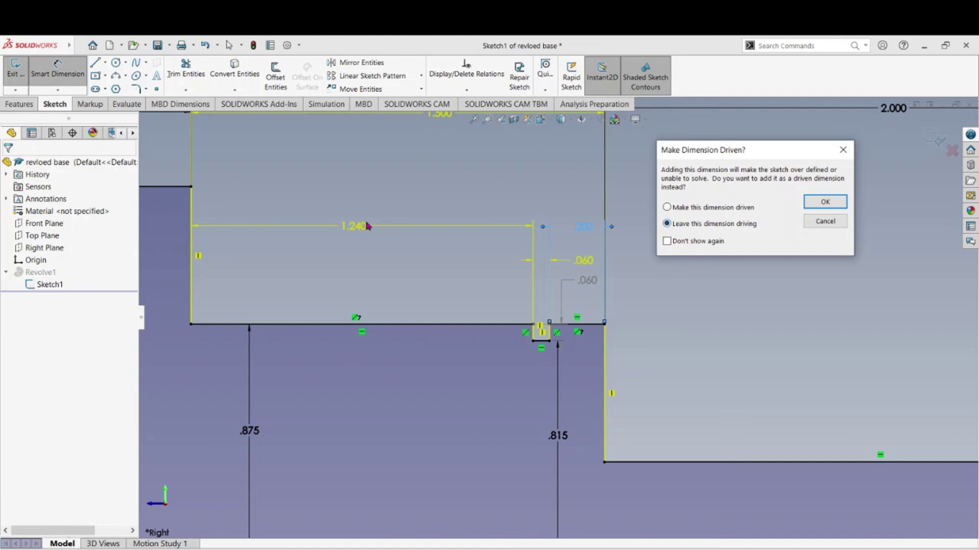
left_click(822, 202)
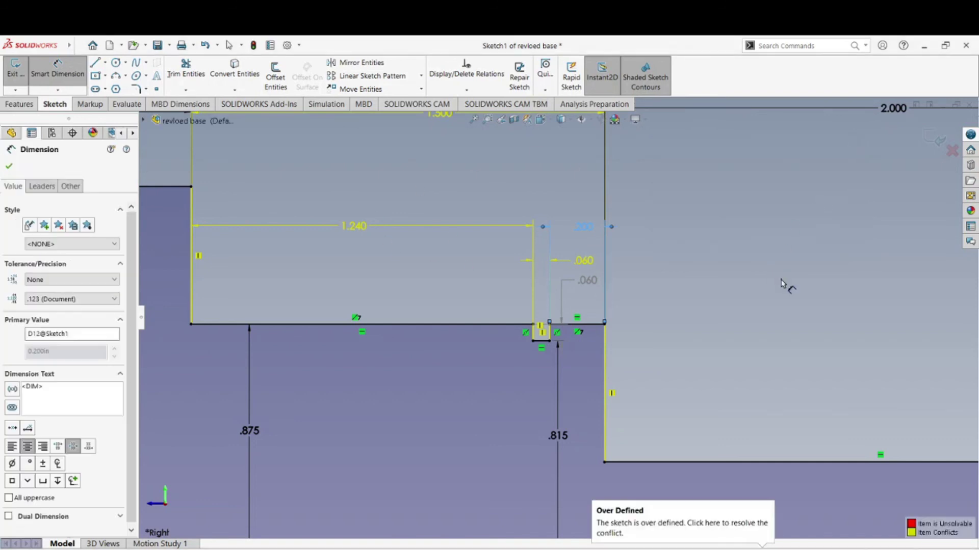
left_click(788, 285)
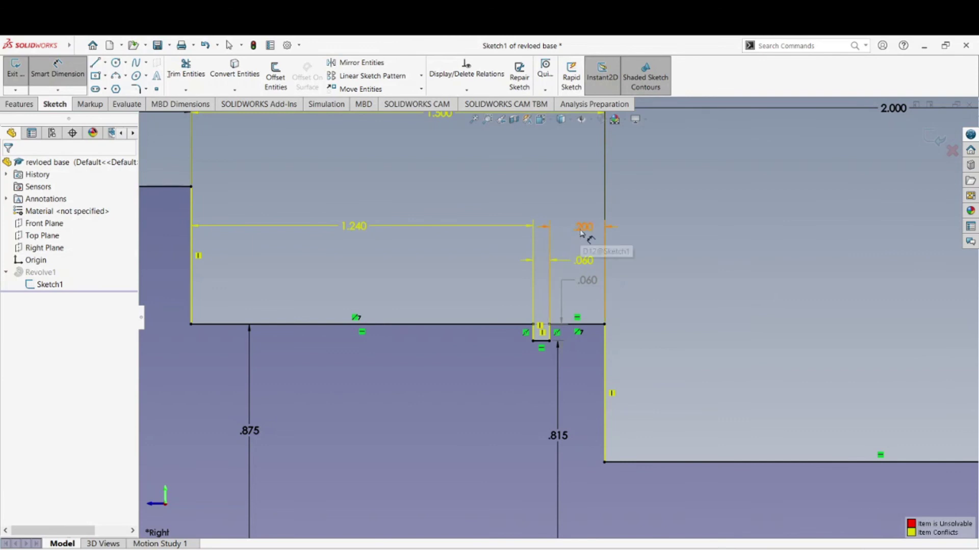
left_click(560, 234)
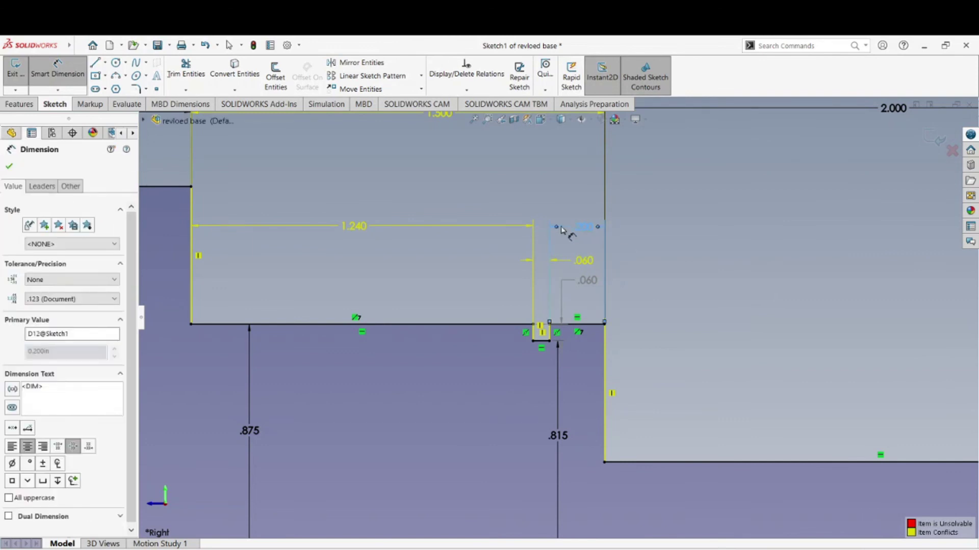
key("Delete")
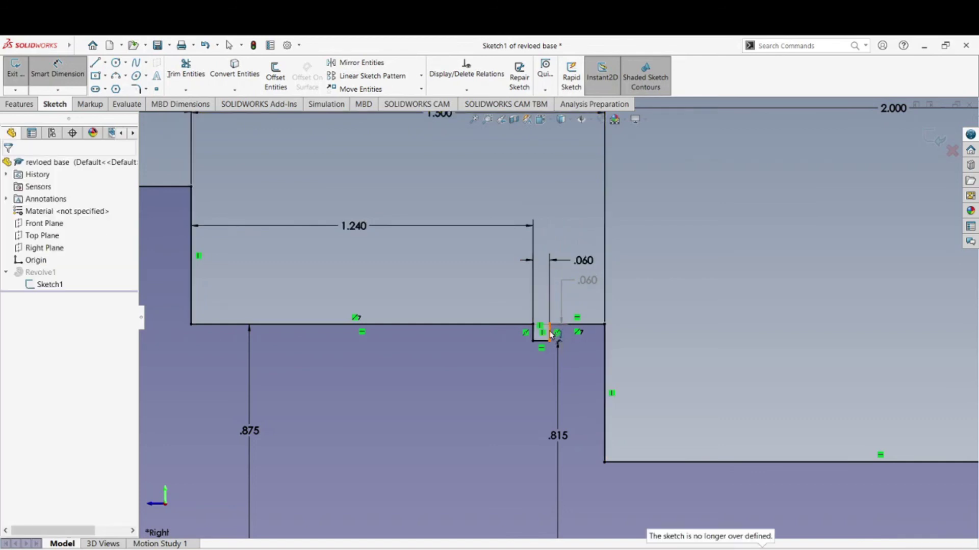
Step: Add a driven dimension between the groove's farther side wall and the vertical line ending the 1.5 in step
left_click(549, 335)
left_click(604, 335)
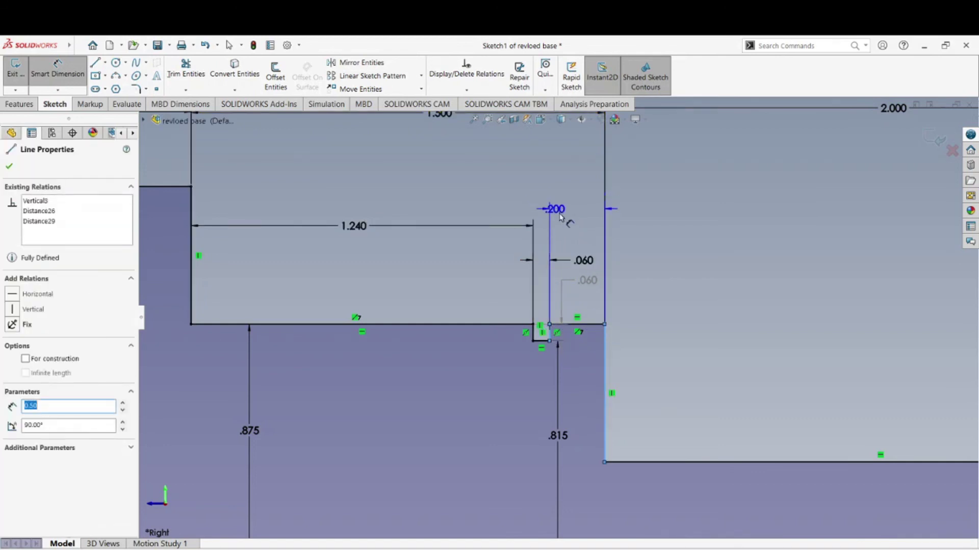
left_click(571, 209)
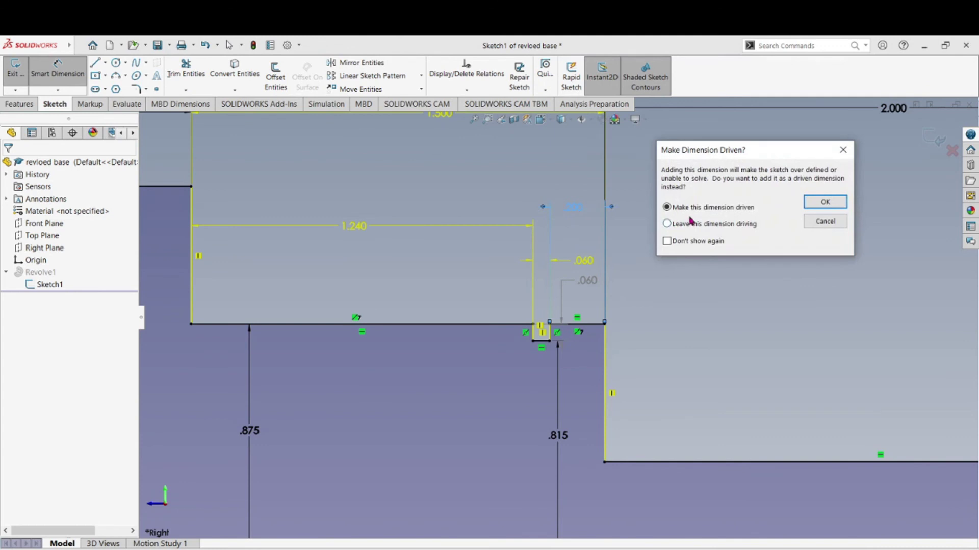
left_click(829, 204)
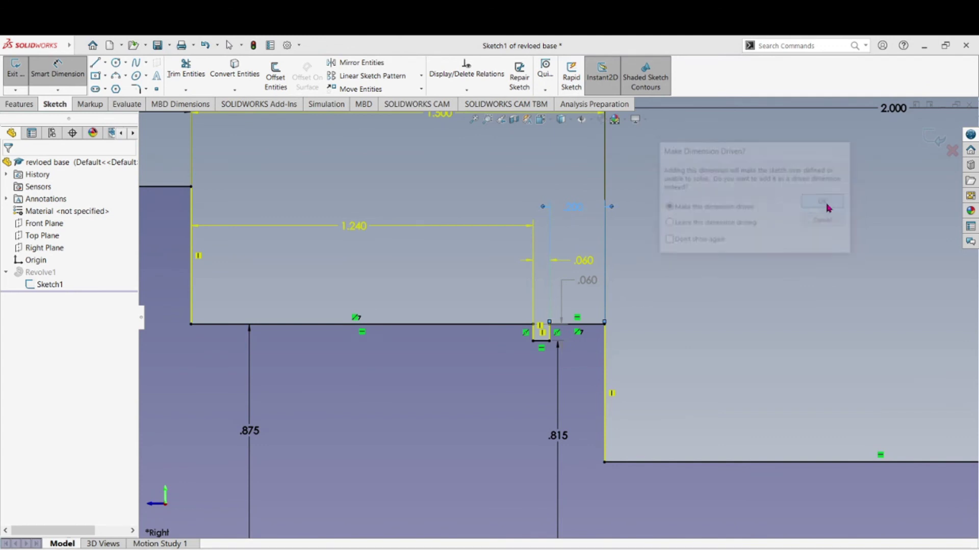
Step: Try the driven distance dimension's text outside its extension lines and move it back between them
left_click_drag(574, 207, 645, 211)
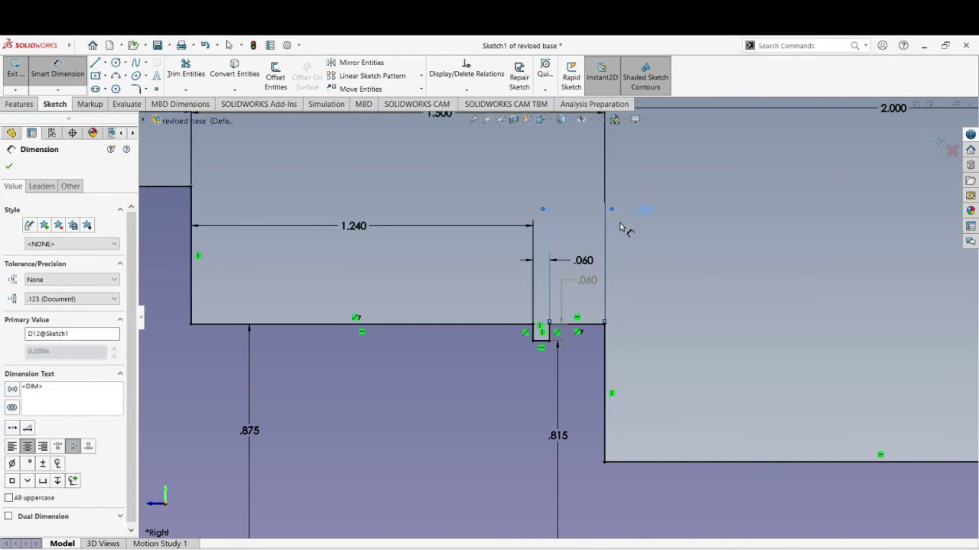
left_click(624, 239)
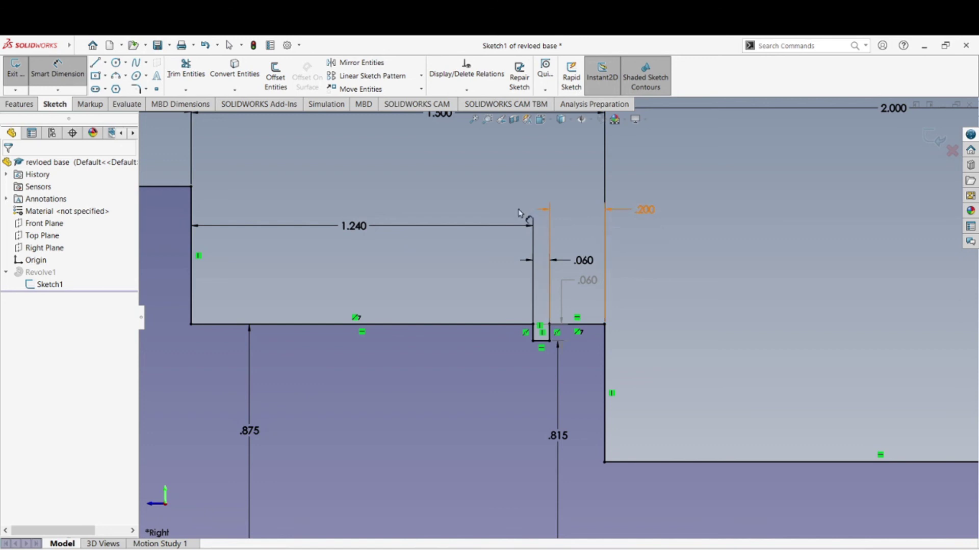
left_click(612, 214)
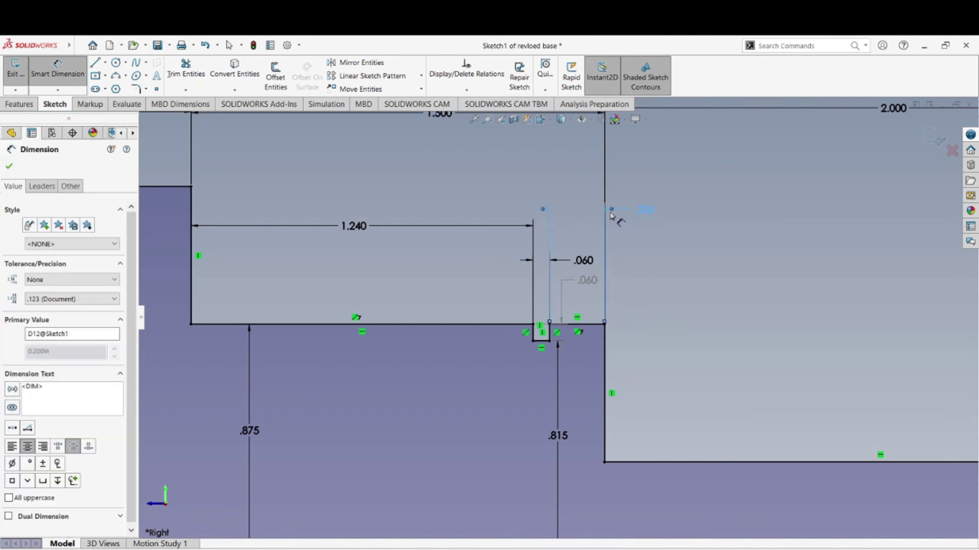
left_click(614, 232)
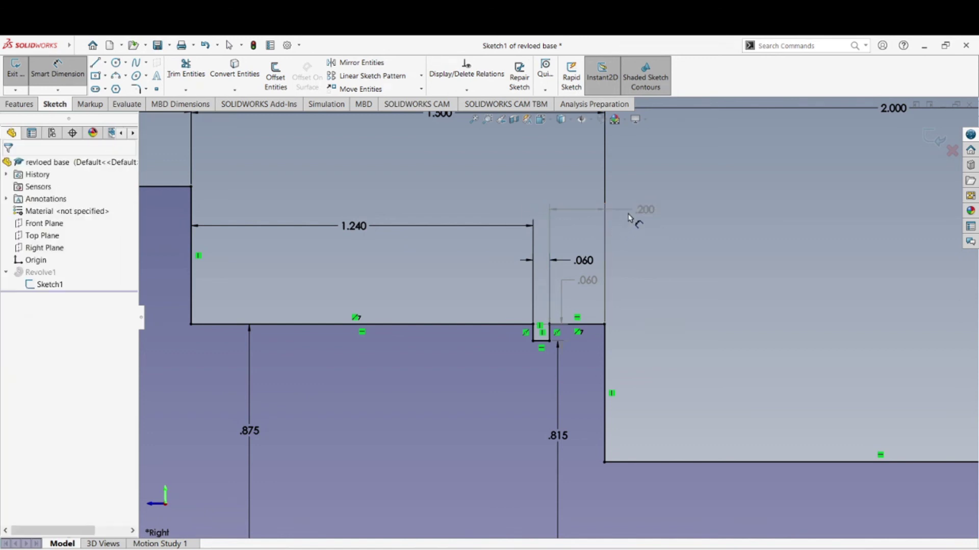
left_click_drag(641, 213, 579, 219)
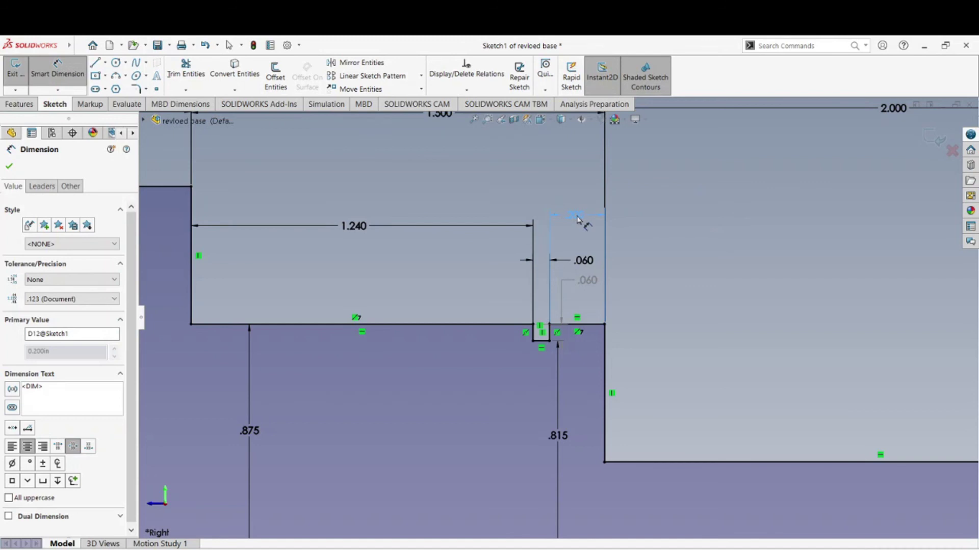
left_click(651, 251)
Step: Move the texts of the two driven groove dimensions into the open area beyond the 1.5 in step's end line
key("f")
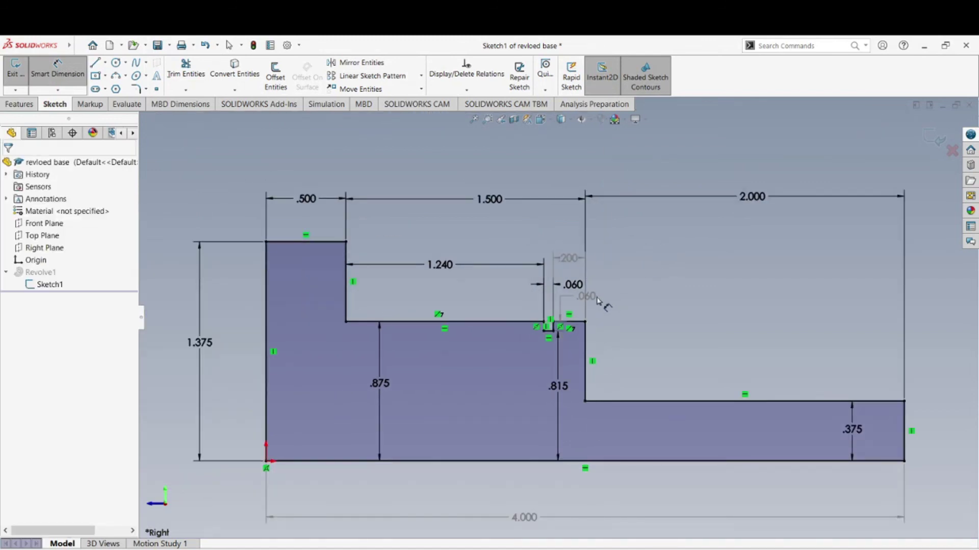
key("f")
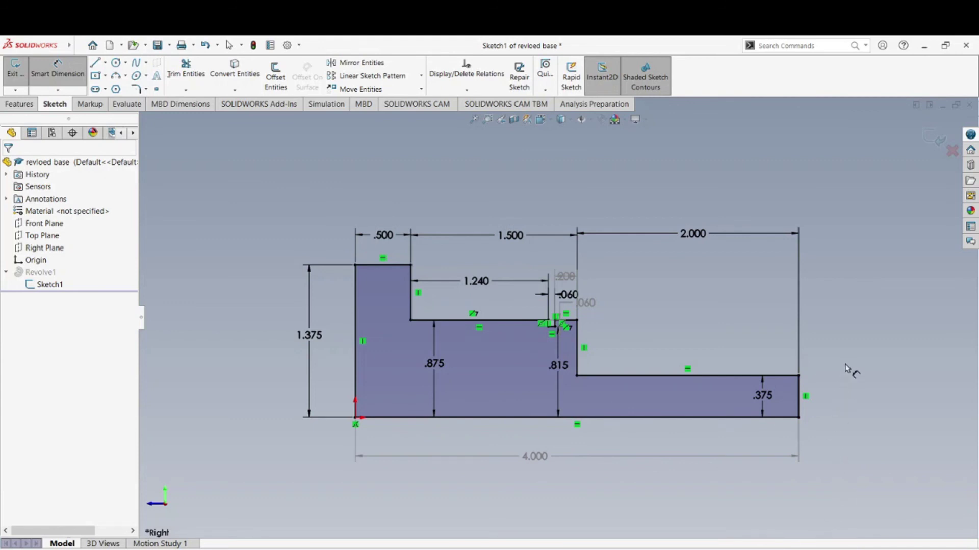
left_click(513, 235)
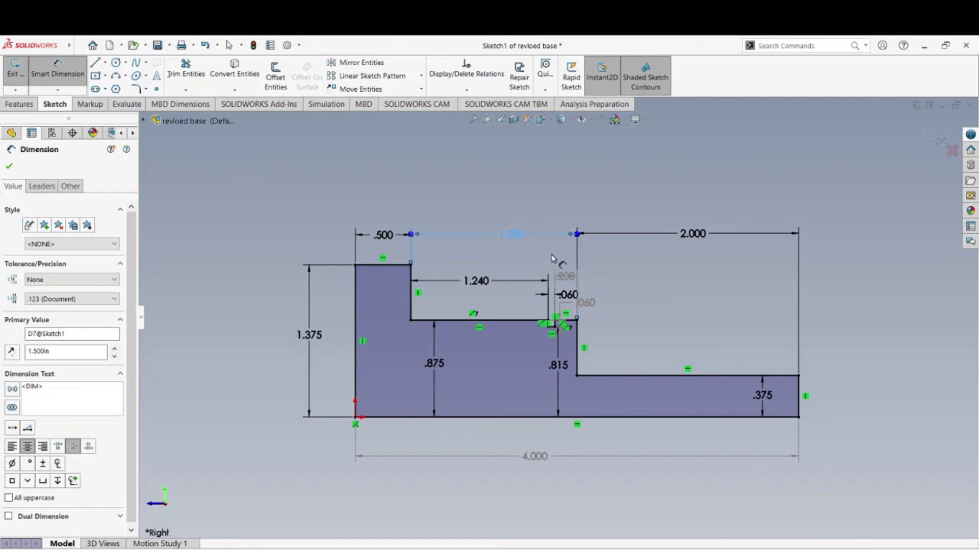
left_click(586, 283)
left_click(606, 279)
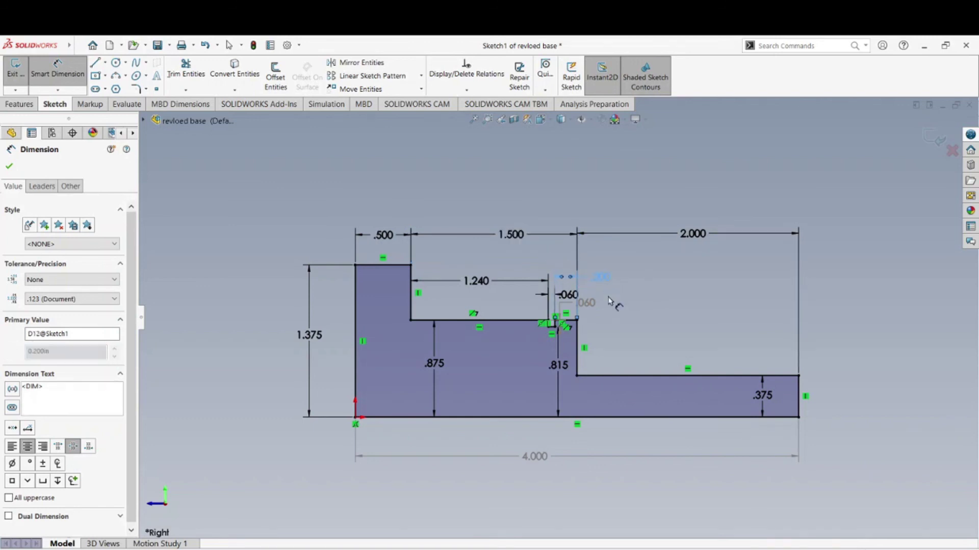
left_click_drag(592, 304, 612, 306)
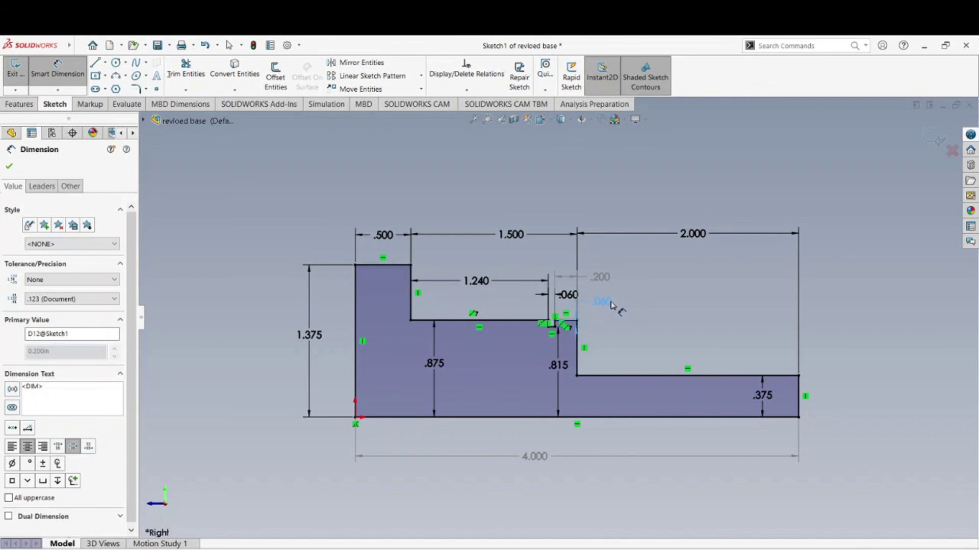
left_click(644, 326)
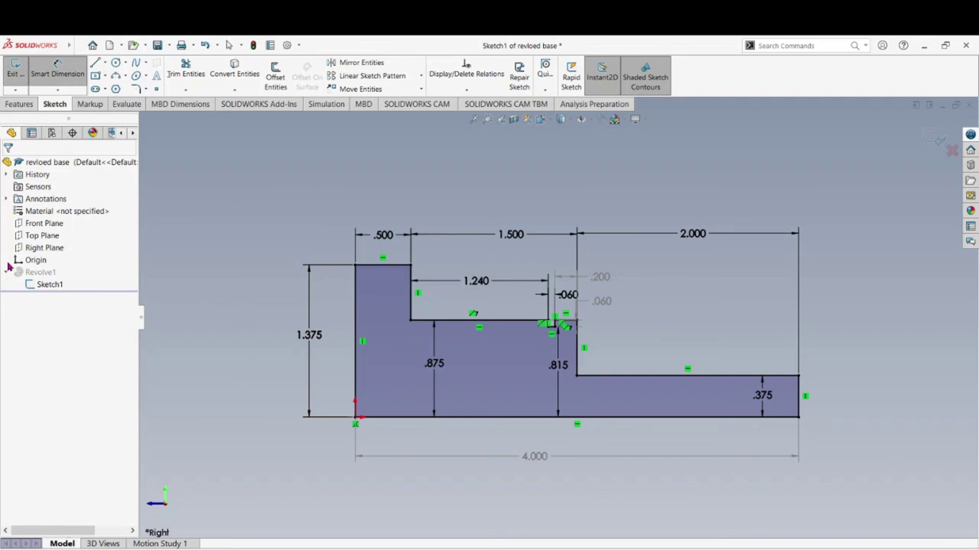
Step: Exit the sketch to rebuild the revolved part, inspect the solid, and save the part file
left_click(255, 47)
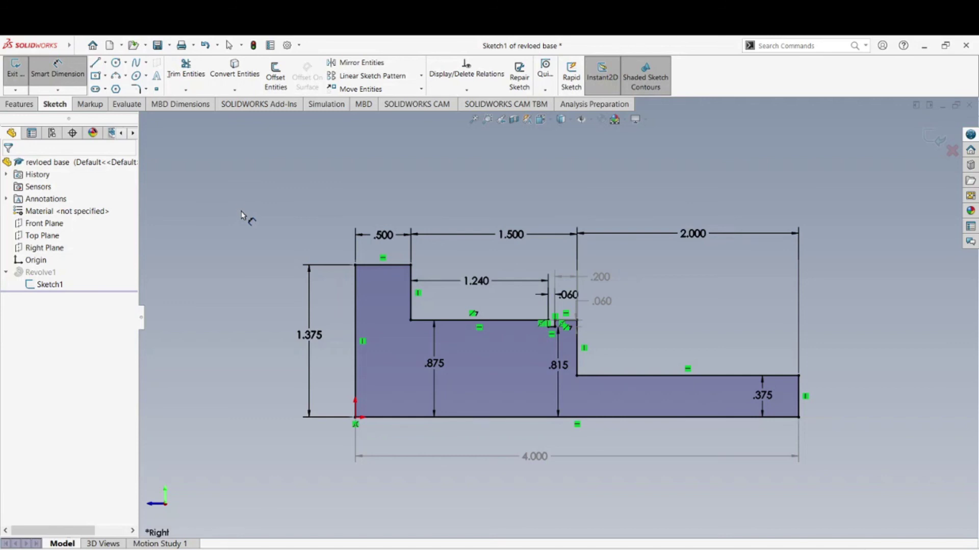
middle_click_drag(484, 394, 598, 338)
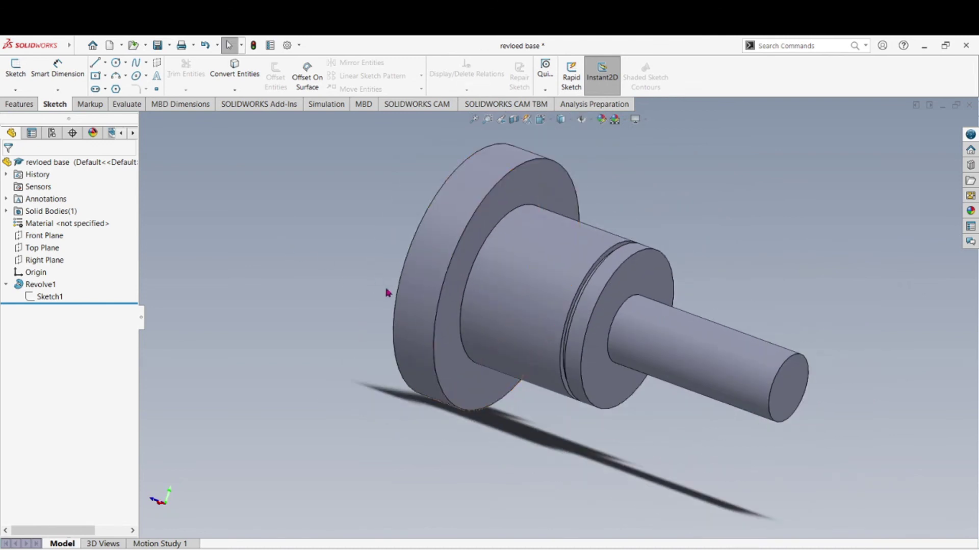
middle_click_drag(379, 287, 390, 270)
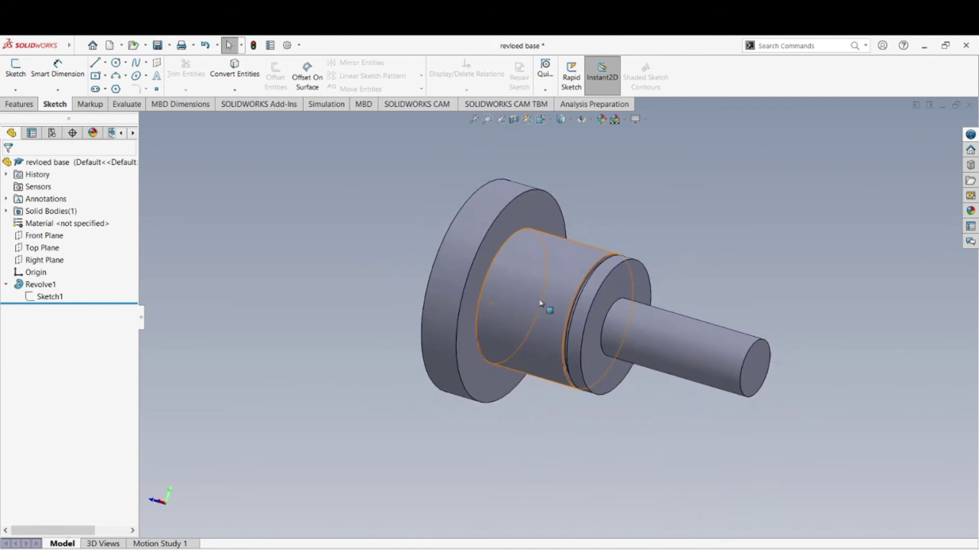
scroll(540, 305, "down", 2)
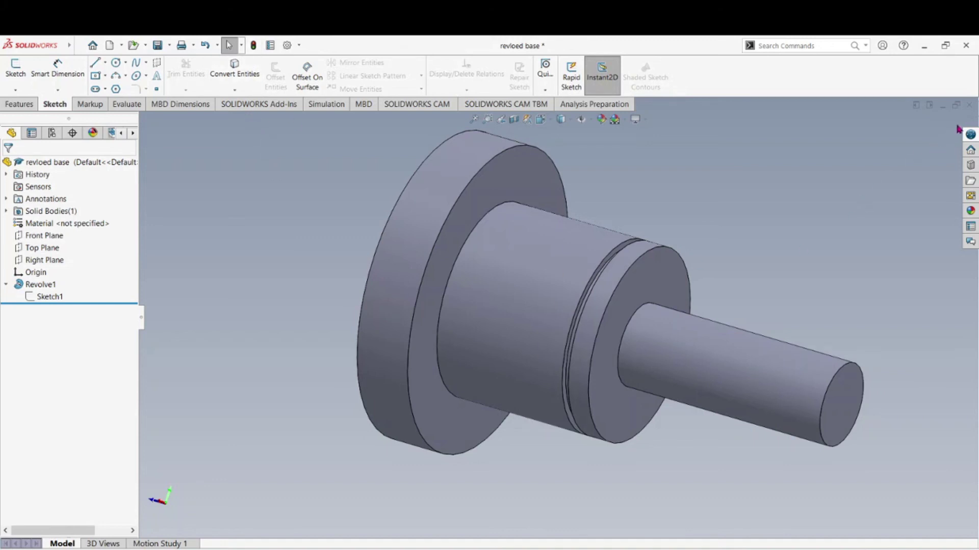
left_click(158, 45)
left_click(169, 45)
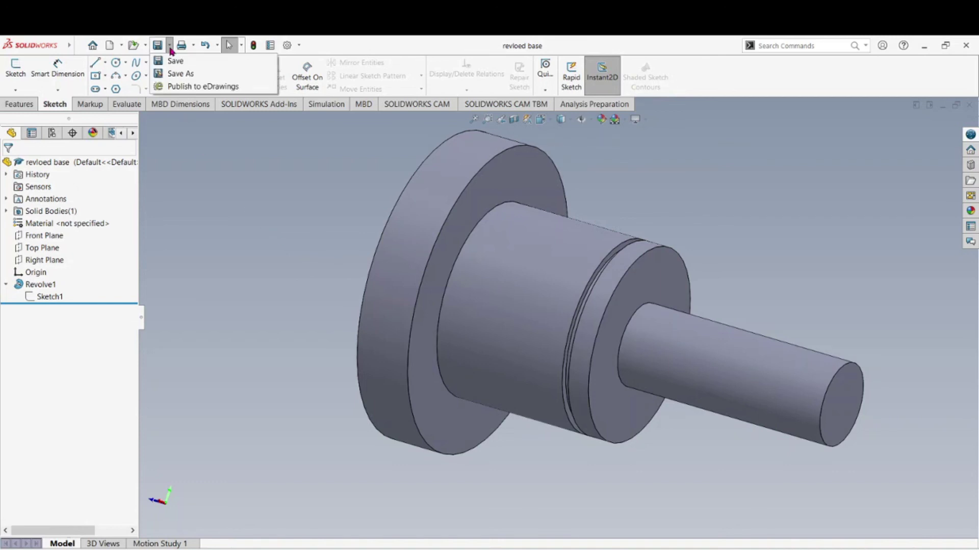
left_click(174, 74)
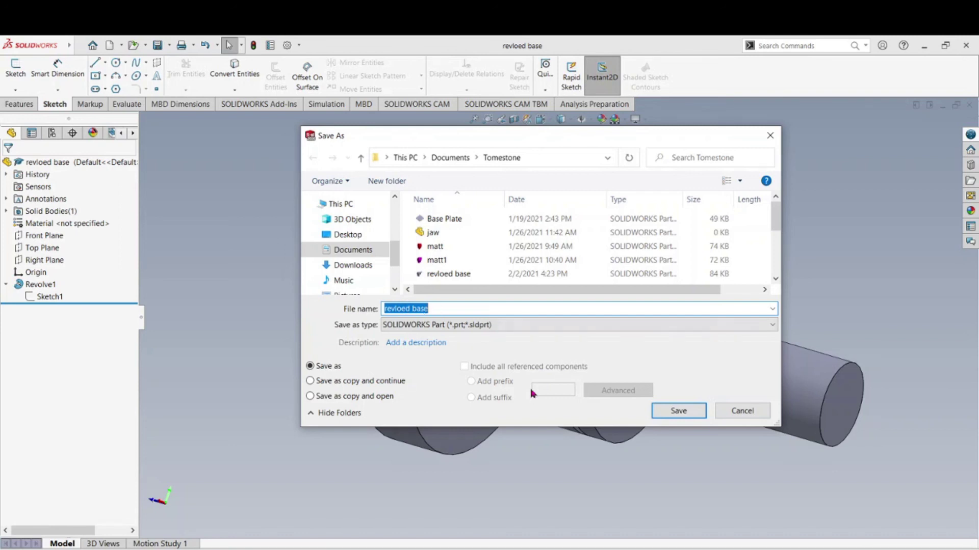
left_click(741, 411)
Step: Inspect the finished revolved solid and close the "revloed base" part
middle_click_drag(742, 411, 299, 321)
middle_click_drag(568, 308, 549, 310)
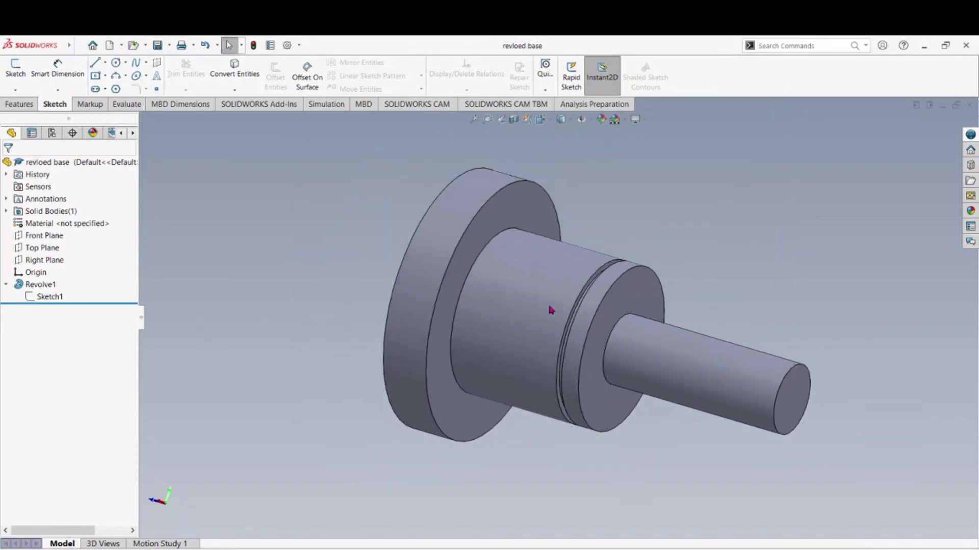
scroll(562, 291, "down", 2)
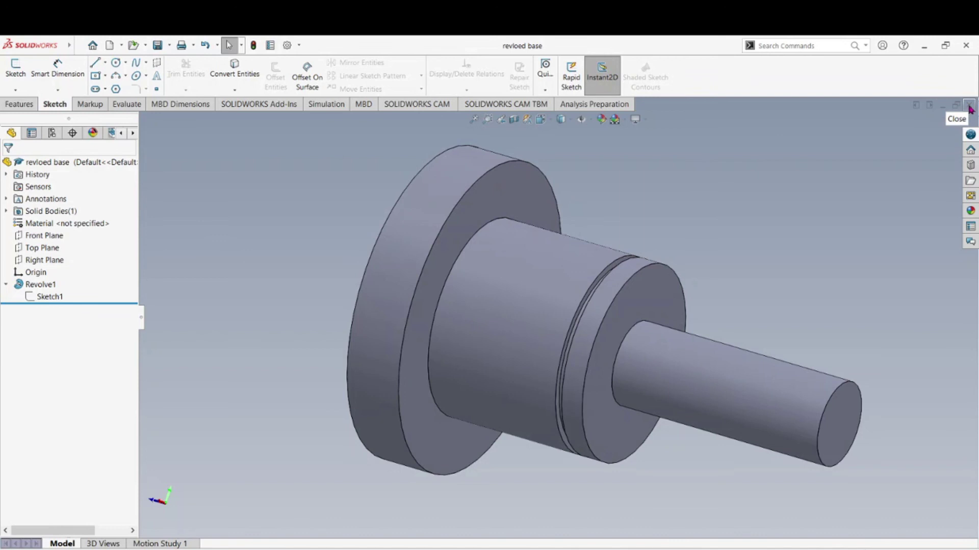
left_click(969, 106)
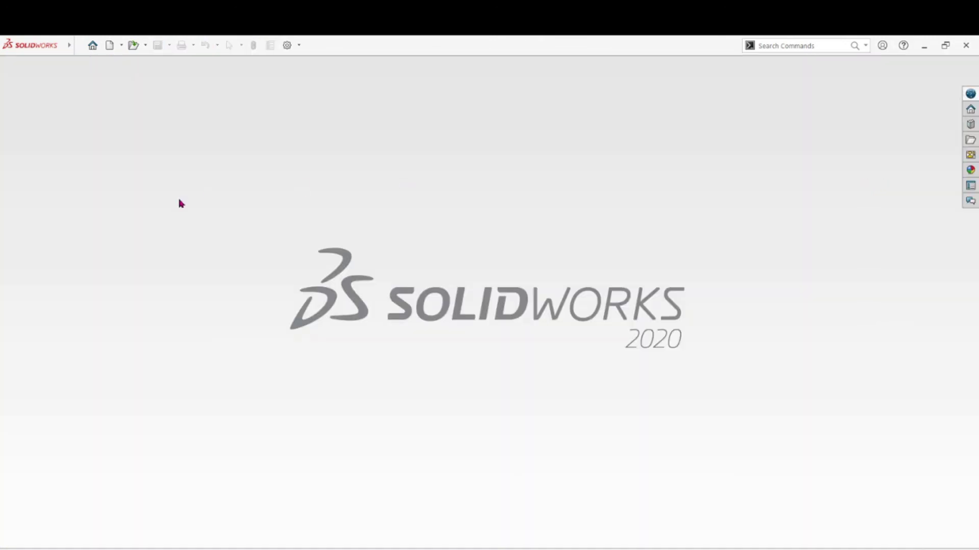